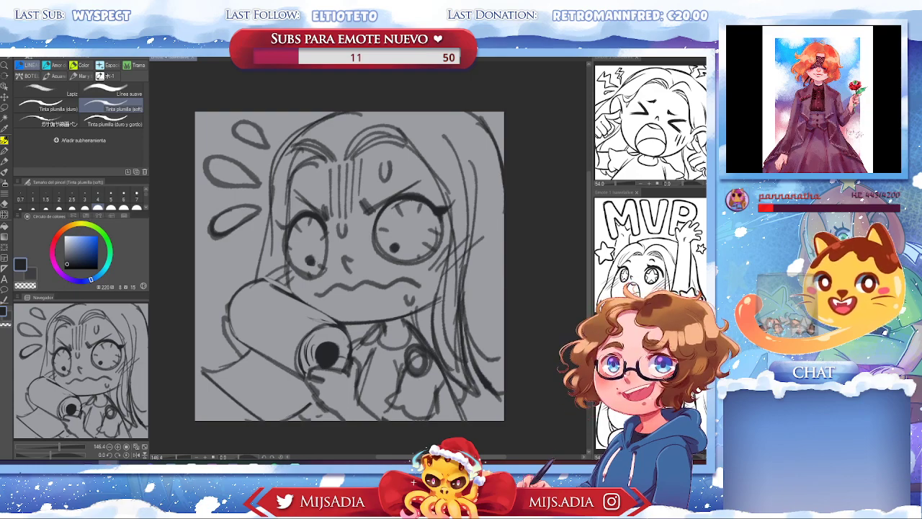
Switch to the browser and view the "I'm sorry" reply's smiling-face image enlarged
{"action": "key", "text": "alt+Tab"}
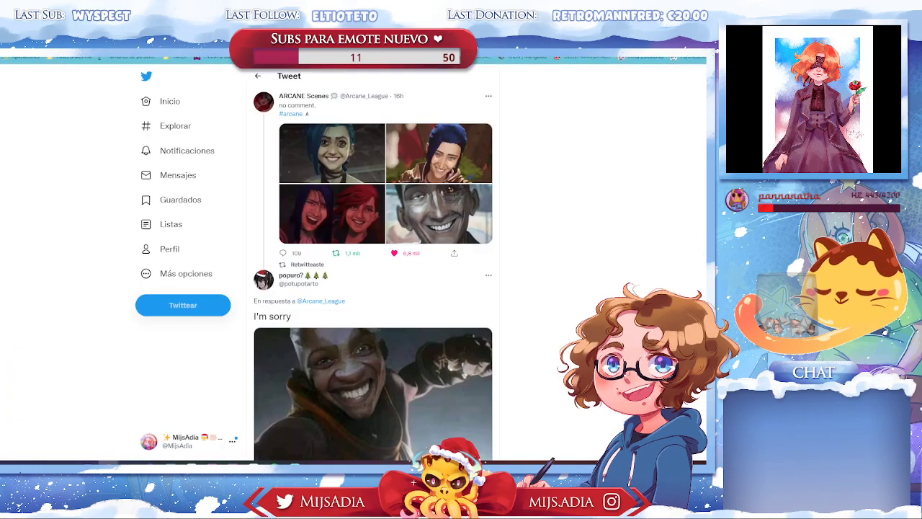
{"action": "scroll", "coordinate": [367, 230], "scroll_direction": "down", "scroll_amount": 3}
{"action": "left_click", "coordinate": [367, 230]}
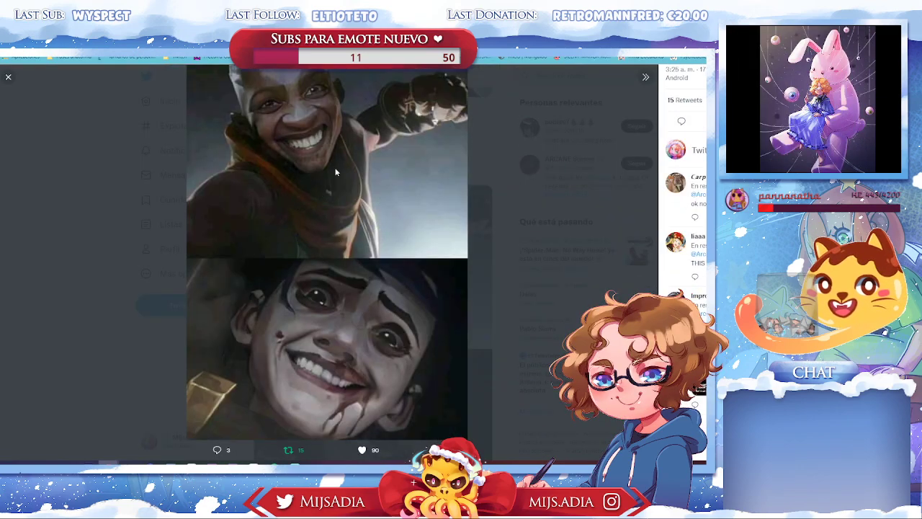
{"action": "left_click", "coordinate": [121, 345]}
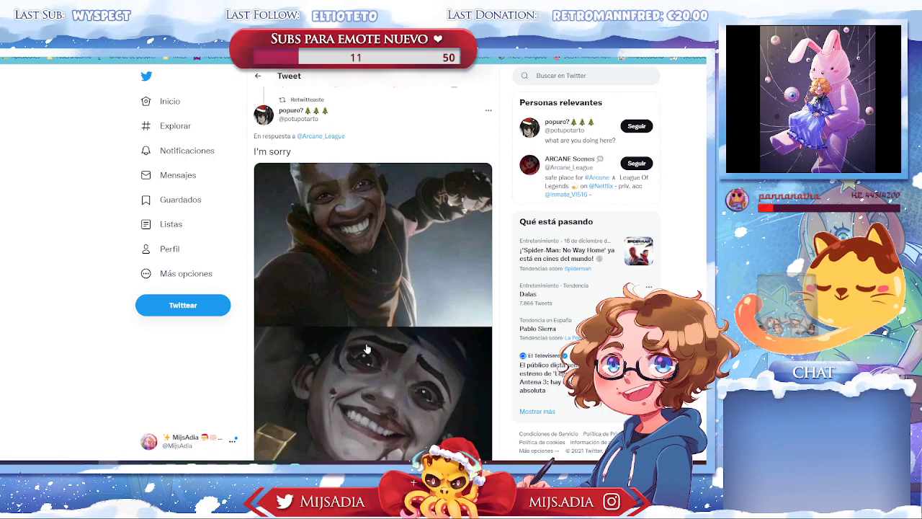
View the "no comment." tweet's pictures enlarged, going from the fourth back to the first
{"action": "scroll", "coordinate": [433, 314], "scroll_direction": "up", "scroll_amount": 3}
{"action": "left_click", "coordinate": [415, 224]}
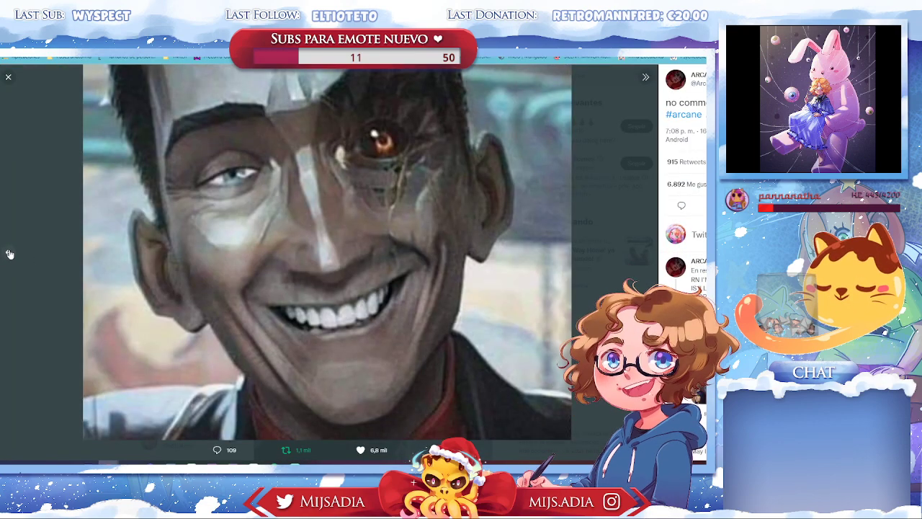
{"action": "left_click", "coordinate": [9, 253]}
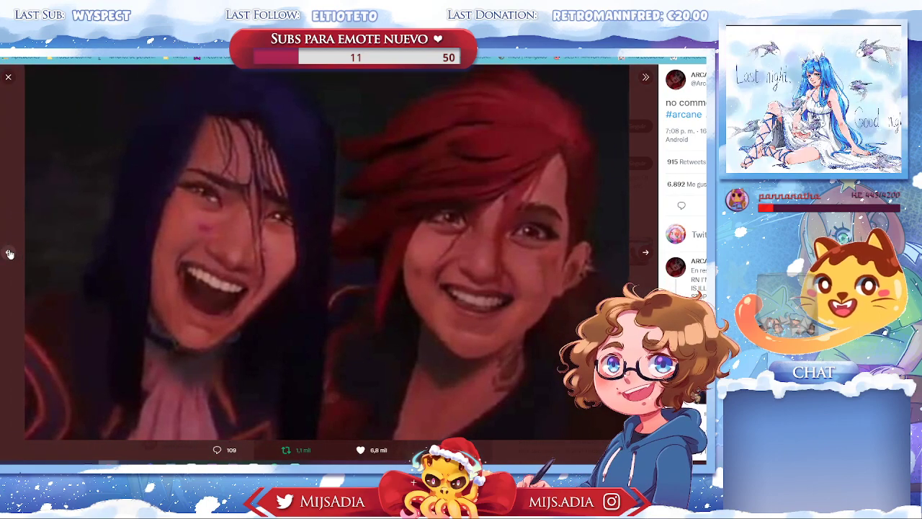
{"action": "left_click", "coordinate": [9, 253]}
{"action": "left_click", "coordinate": [9, 253]}
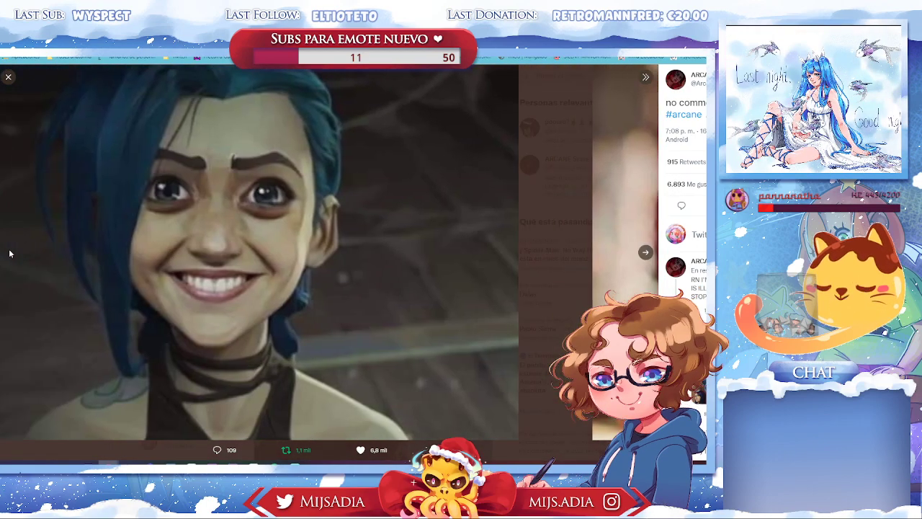
{"action": "left_click", "coordinate": [12, 280]}
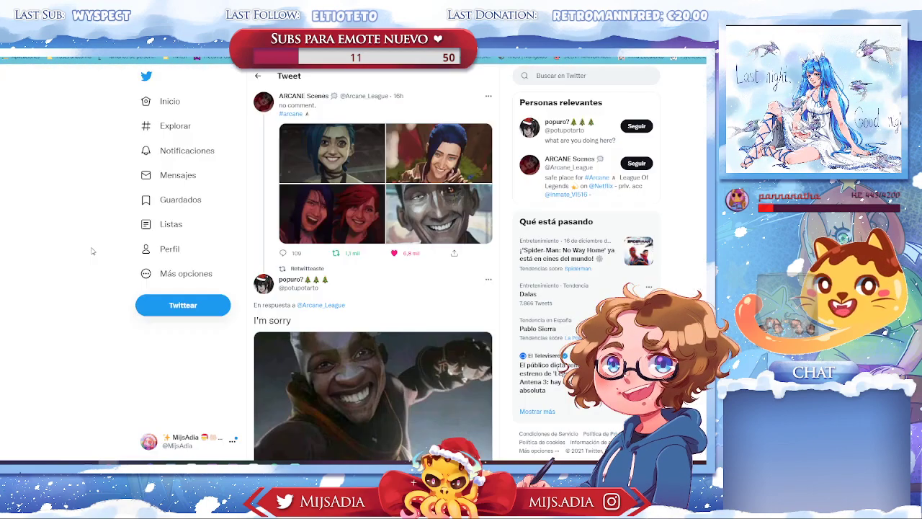
Skim the responses under the "I'm sorry" reply and open the thread of the "no comment." tweet
{"action": "scroll", "coordinate": [391, 214], "scroll_direction": "down", "scroll_amount": 10}
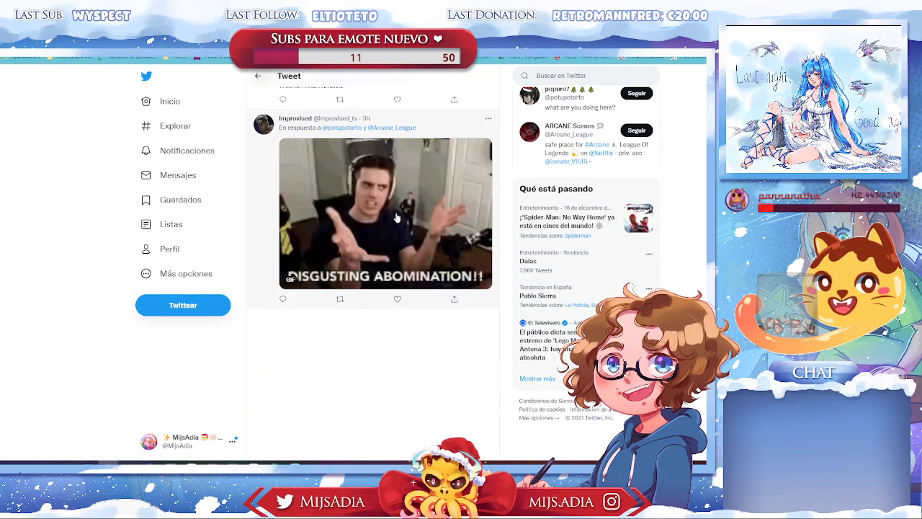
{"action": "scroll", "coordinate": [391, 213], "scroll_direction": "up", "scroll_amount": 10}
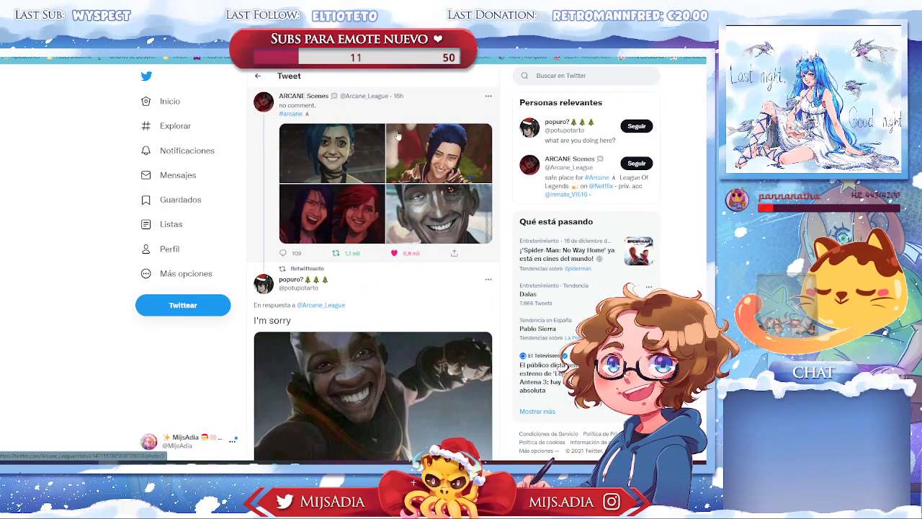
{"action": "left_click", "coordinate": [412, 116]}
{"action": "scroll", "coordinate": [437, 169], "scroll_direction": "down", "scroll_amount": 6}
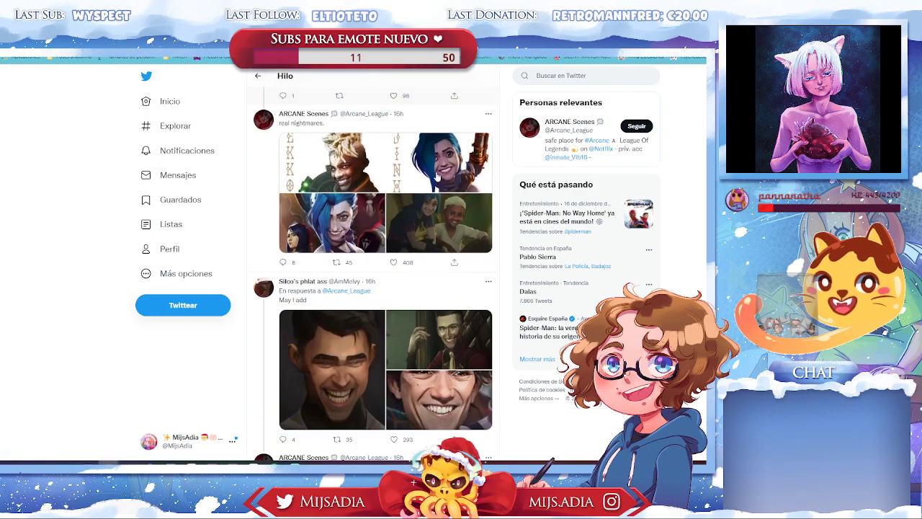
Enlarge the fourth picture of the "real nightmares." tweet in the thread and retweet that tweet
{"action": "scroll", "coordinate": [446, 275], "scroll_direction": "up", "scroll_amount": 3}
{"action": "left_click", "coordinate": [446, 276]}
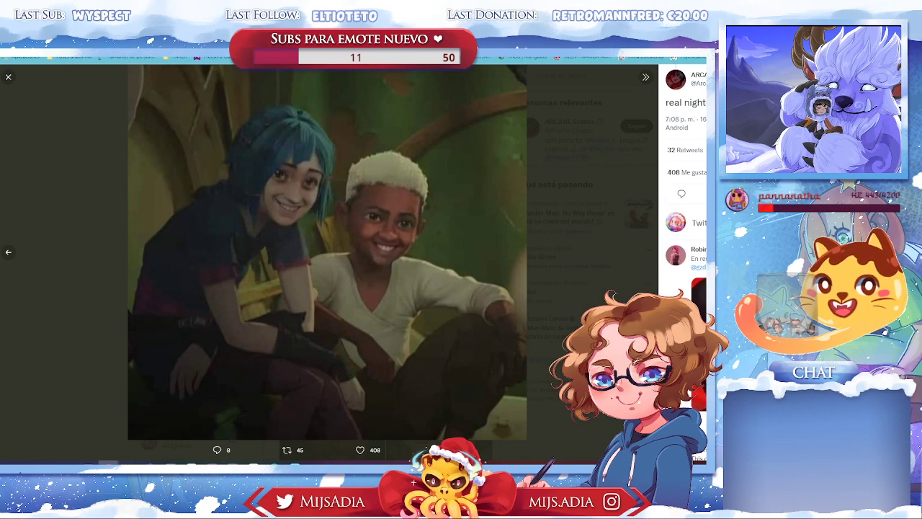
{"action": "left_click", "coordinate": [285, 450]}
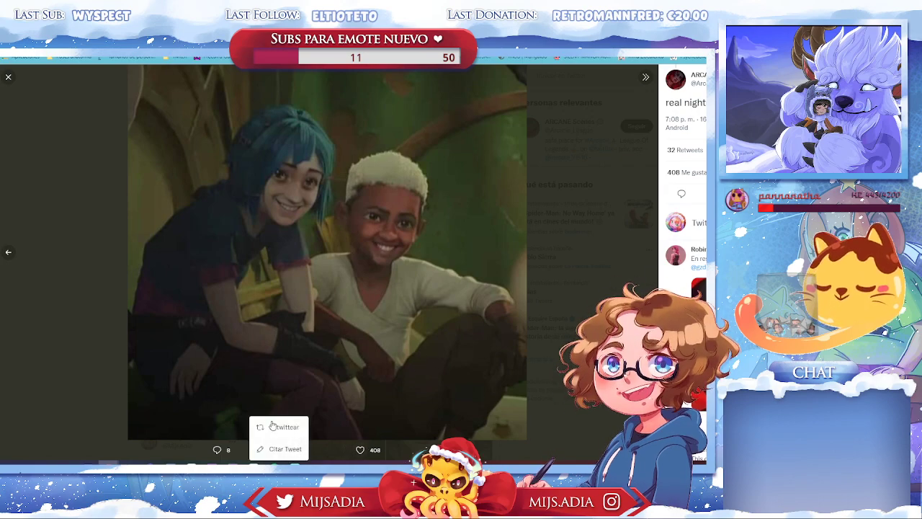
{"action": "left_click", "coordinate": [274, 426]}
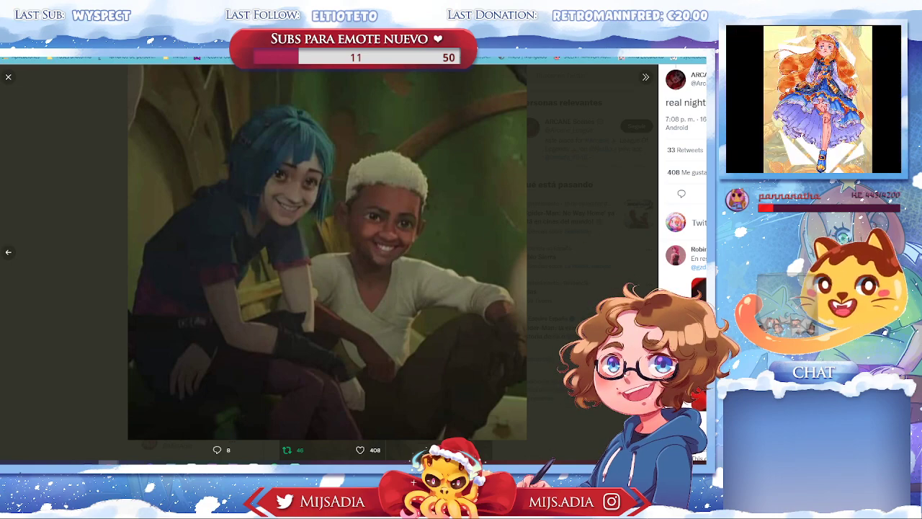
Enlarge the page view and open the picture of the two seated characters in its own browser tab
{"action": "key", "text": "alt+f"}
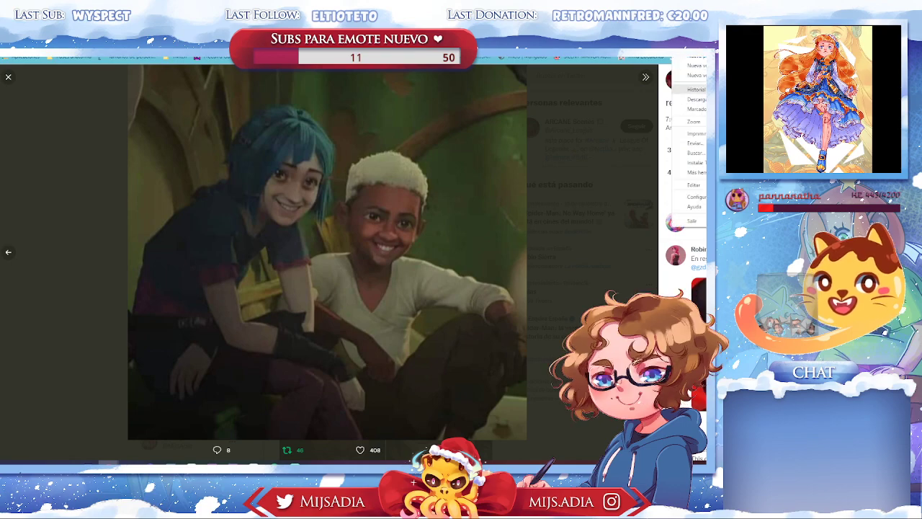
{"action": "key", "text": "ctrl+plus"}
{"action": "key", "text": "ctrl+plus"}
{"action": "key", "text": "ctrl+plus"}
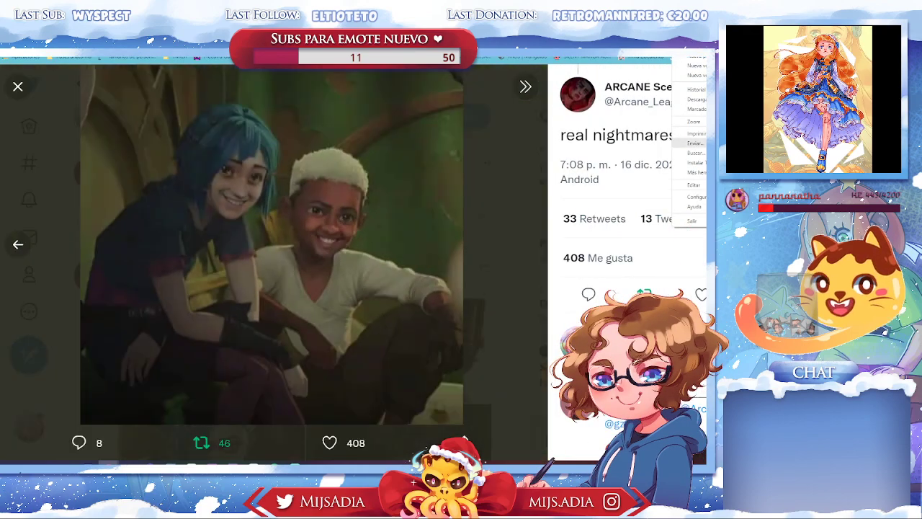
{"action": "right_click", "coordinate": [339, 218]}
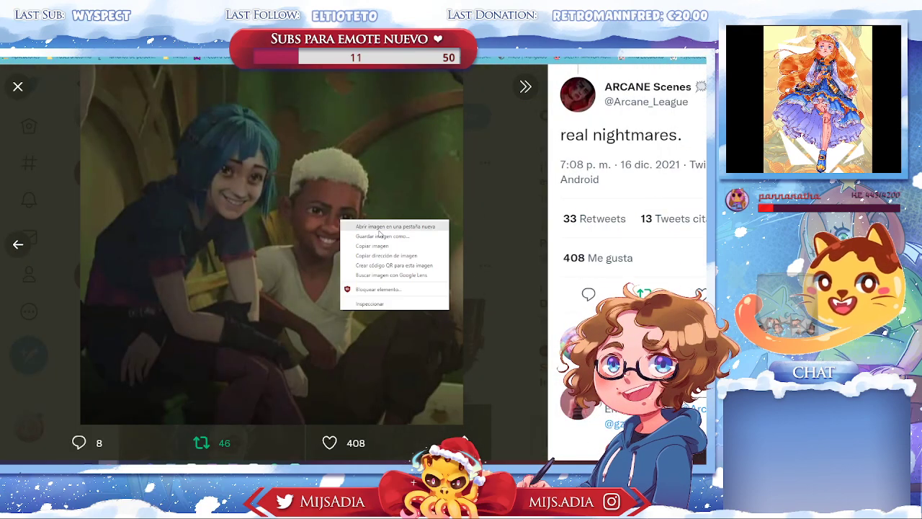
{"action": "left_click", "coordinate": [393, 233]}
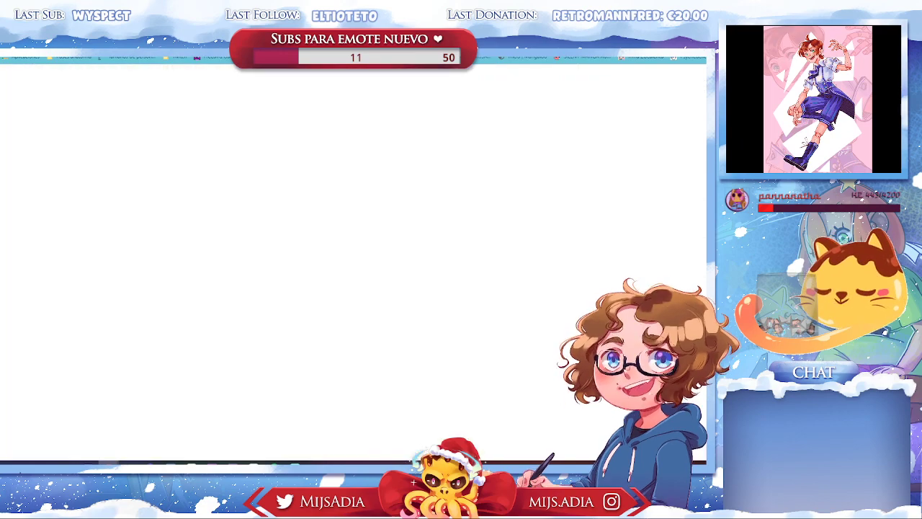
Magnify the separately opened picture to examine the two characters' faces close up
{"action": "key", "text": "alt+f"}
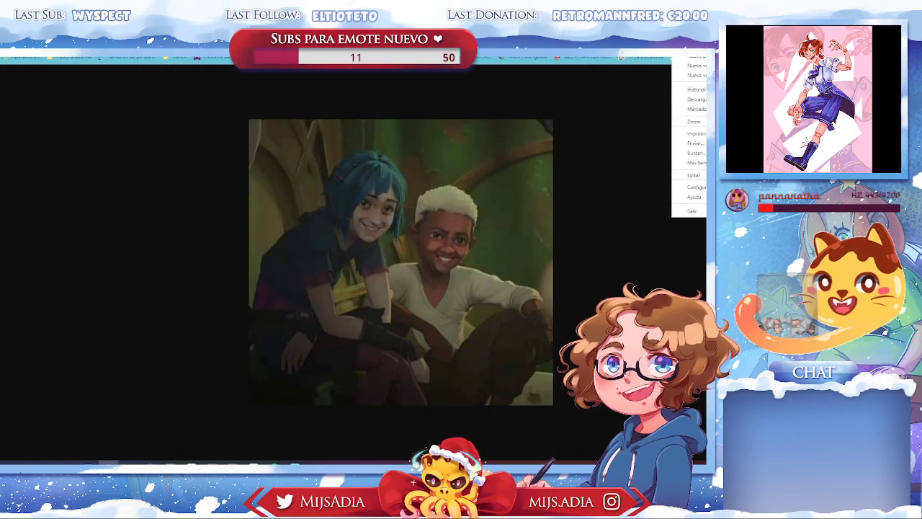
{"action": "key", "text": "ctrl+plus"}
{"action": "key", "text": "ctrl+plus"}
{"action": "key", "text": "ctrl+plus"}
{"action": "key", "text": "ctrl+plus"}
{"action": "key", "text": "ctrl+plus"}
{"action": "key", "text": "ctrl+plus"}
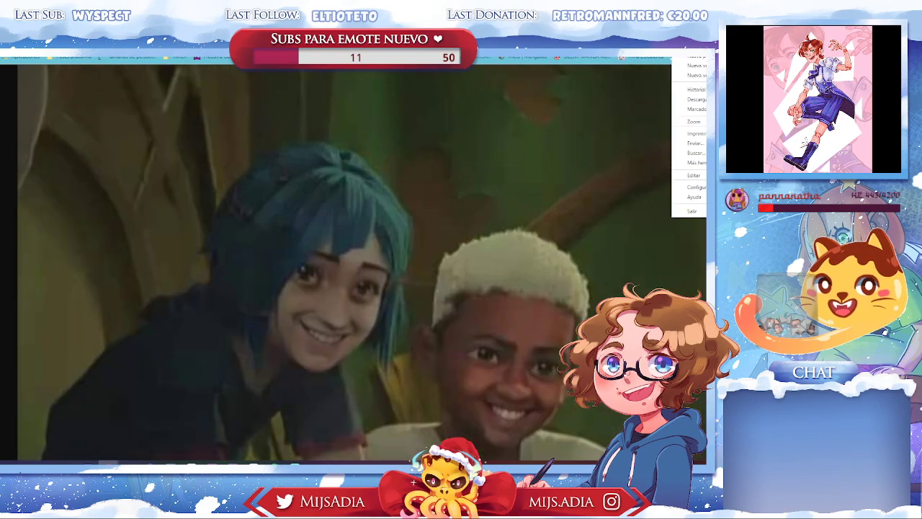
{"action": "scroll", "coordinate": [621, 276], "scroll_direction": "up", "scroll_amount": 2}
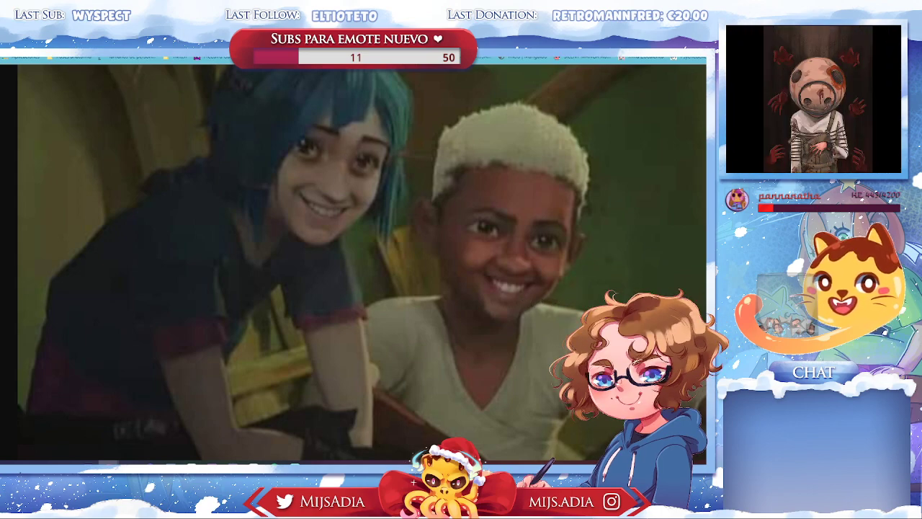
Return to the "real nightmares." tweet and restore the page's original zoom level
{"action": "left_click", "coordinate": [465, 438]}
{"action": "key", "text": "alt+f"}
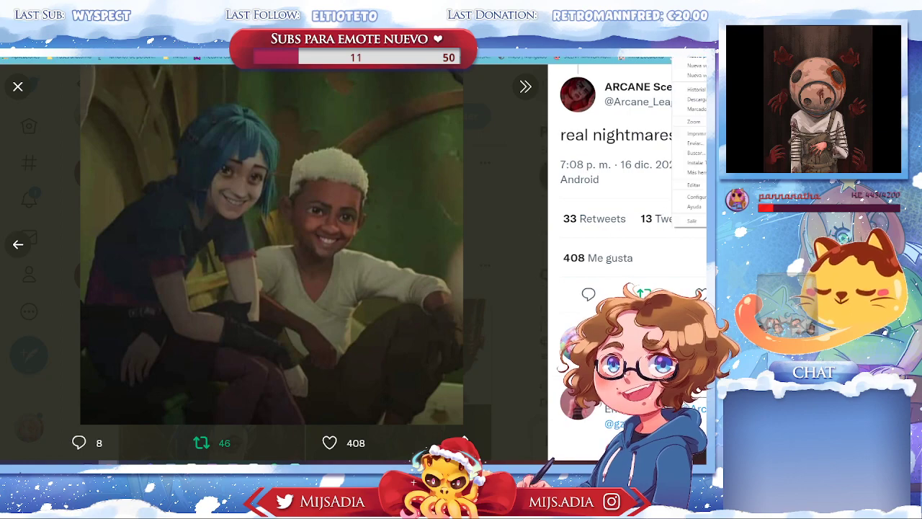
{"action": "key", "text": "ctrl+plus"}
{"action": "key", "text": "ctrl+plus"}
{"action": "key", "text": "ctrl+plus"}
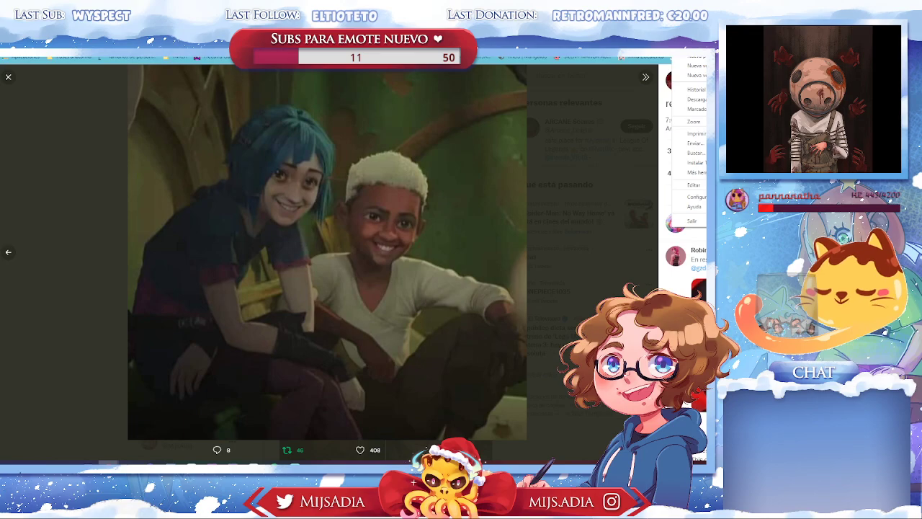
Switch to Clip Studio Paint, fade the character sketch's lines and select the Plumilla pen tool
{"action": "key", "text": "alt+Tab"}
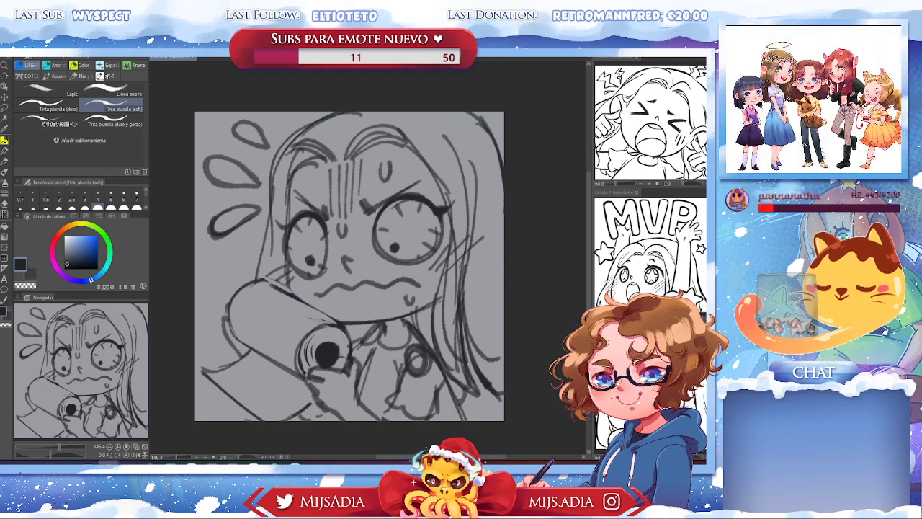
{"action": "scroll", "coordinate": [588, 106], "scroll_direction": "up", "scroll_amount": 5}
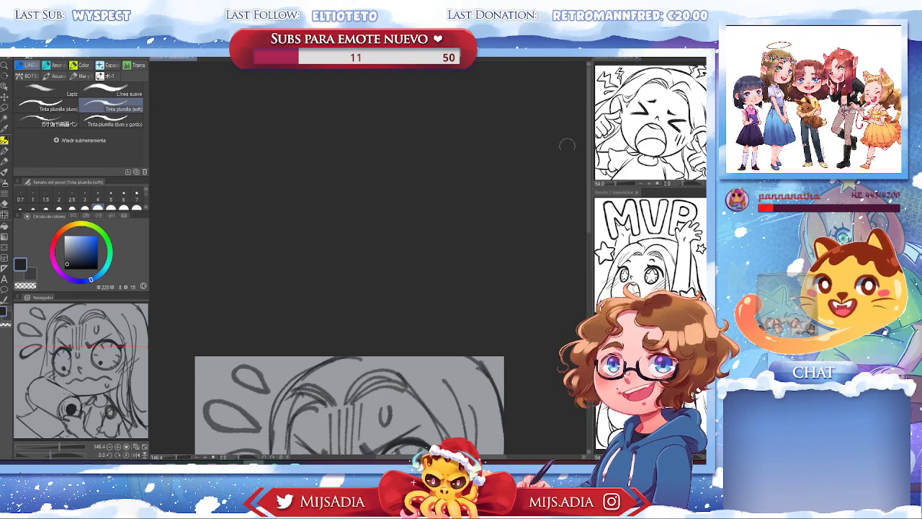
{"action": "scroll", "coordinate": [400, 316], "scroll_direction": "down", "scroll_amount": 3}
{"action": "left_click_drag", "start_coordinate": [417, 319], "coordinate": [423, 240]}
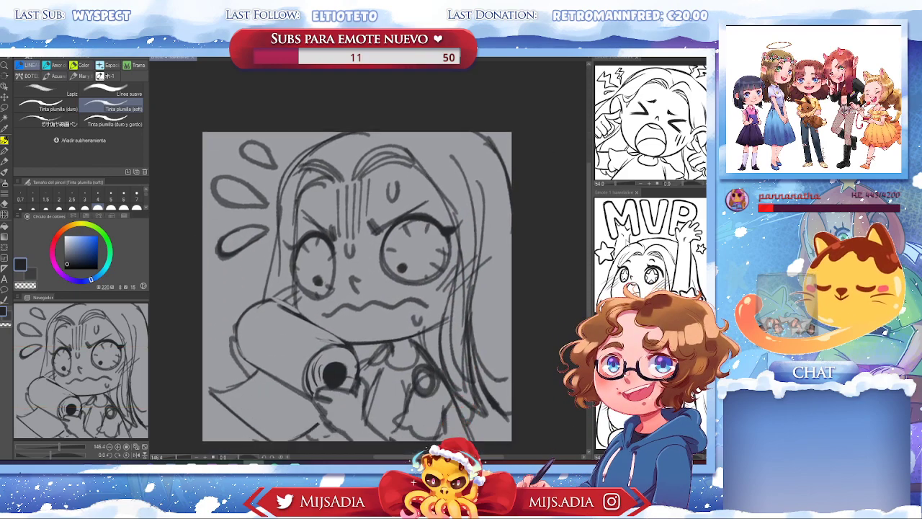
{"action": "left_click_drag", "start_coordinate": [462, 319], "coordinate": [468, 302]}
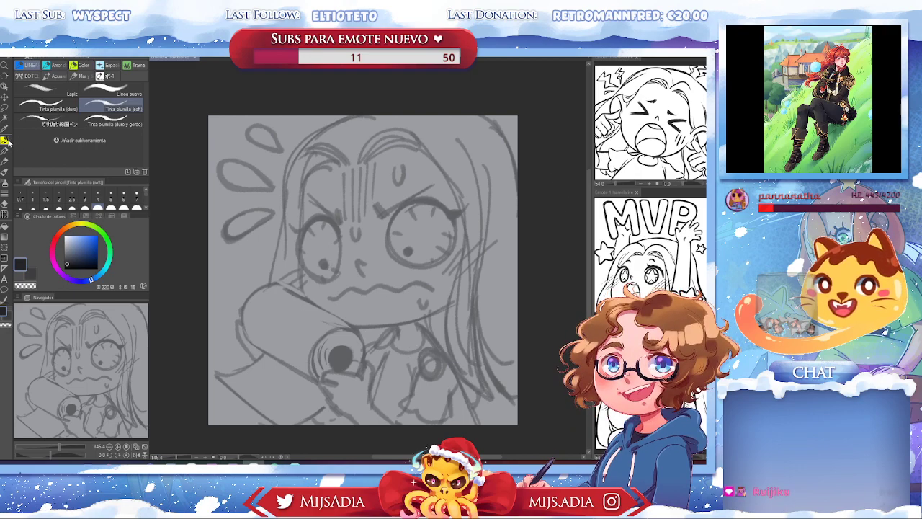
{"action": "key", "text": "p"}
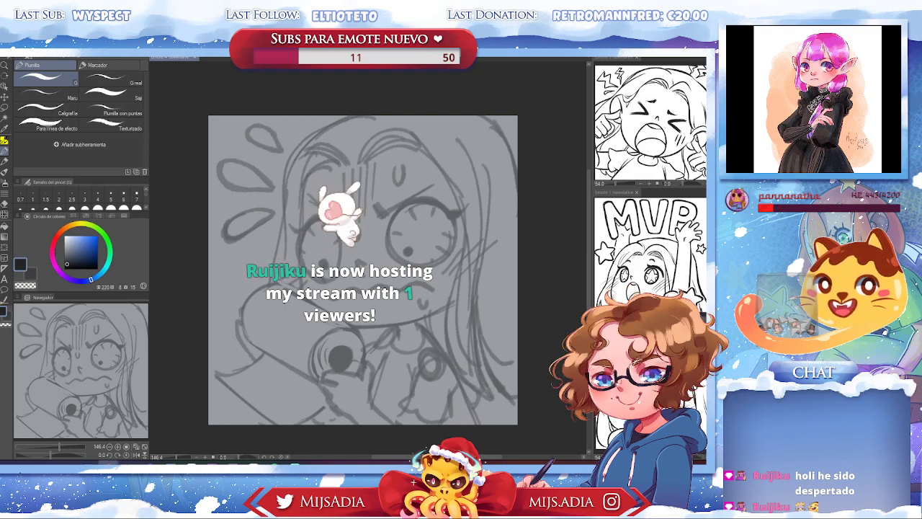
Switch back to the browser and view the "real nightmares." tweet's pictures from the fourth back to the first
{"action": "key", "text": "alt+Tab"}
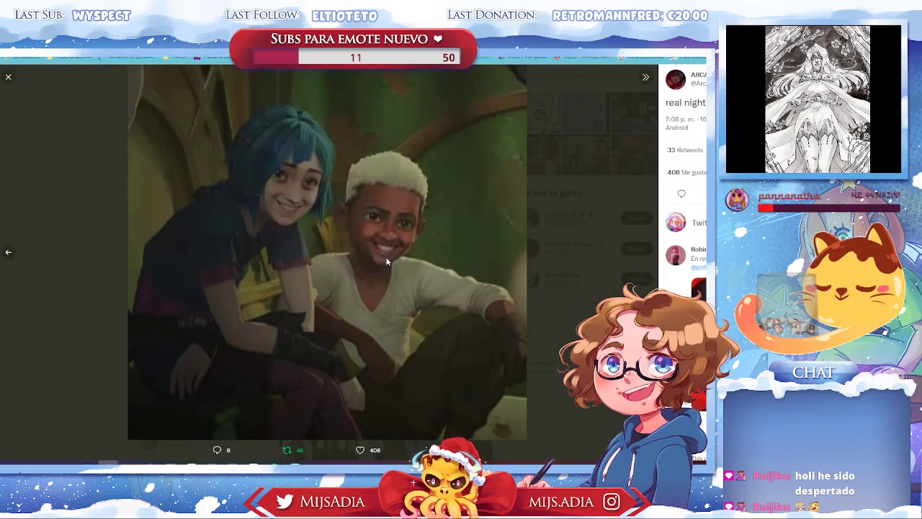
{"action": "left_click", "coordinate": [10, 253]}
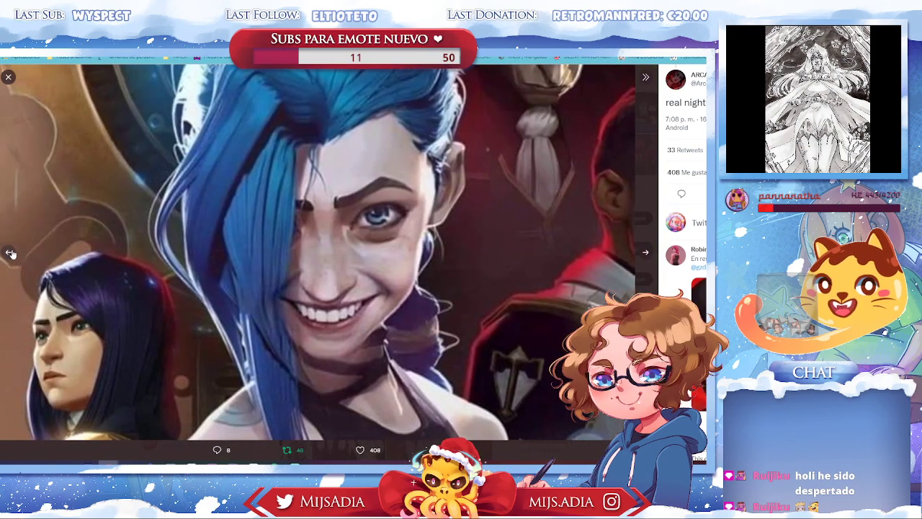
{"action": "left_click", "coordinate": [10, 253]}
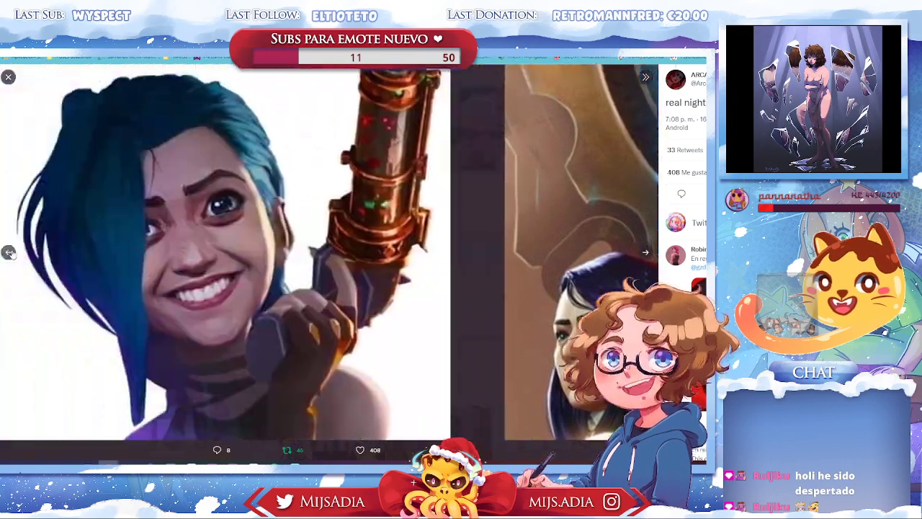
{"action": "left_click", "coordinate": [12, 253]}
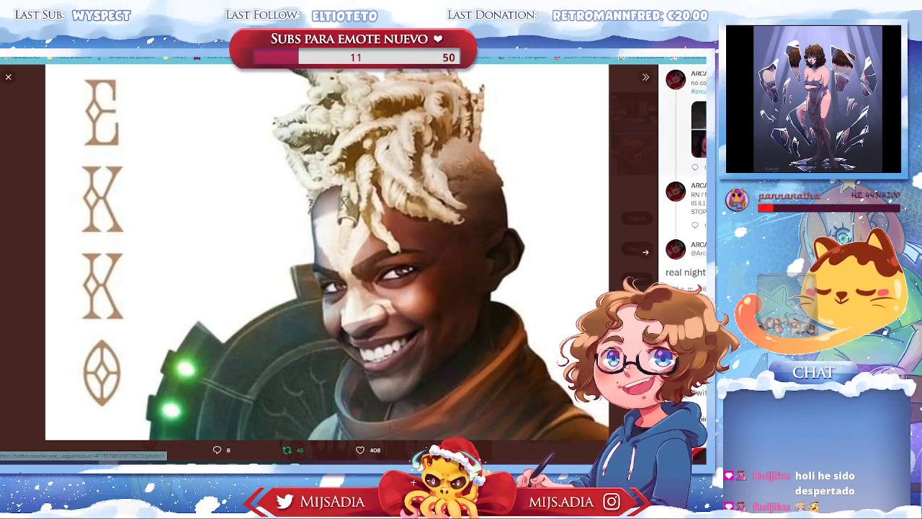
View the "no comment." tweet's pictures enlarged through the fourth one, then open the "real nightmares." tweet's thread
{"action": "key", "text": "alt+Left"}
{"action": "left_click", "coordinate": [645, 252]}
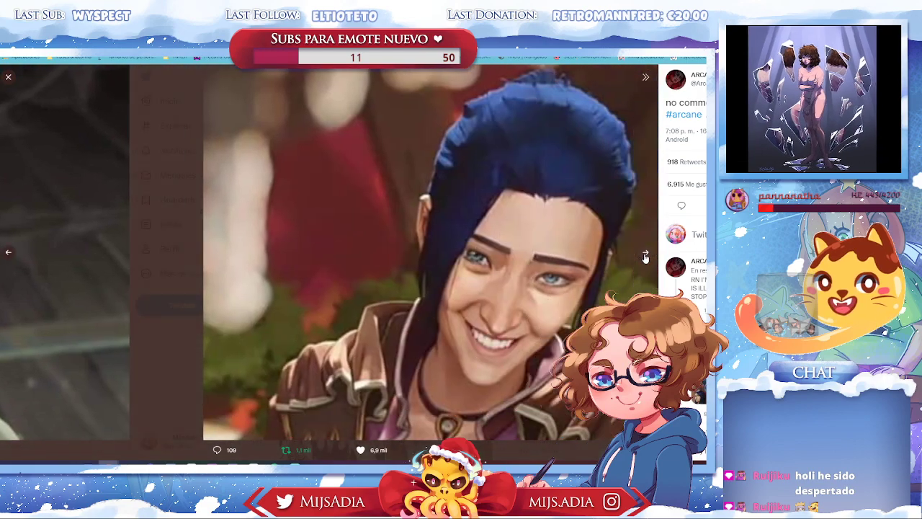
{"action": "left_click", "coordinate": [645, 255]}
{"action": "left_click", "coordinate": [645, 256]}
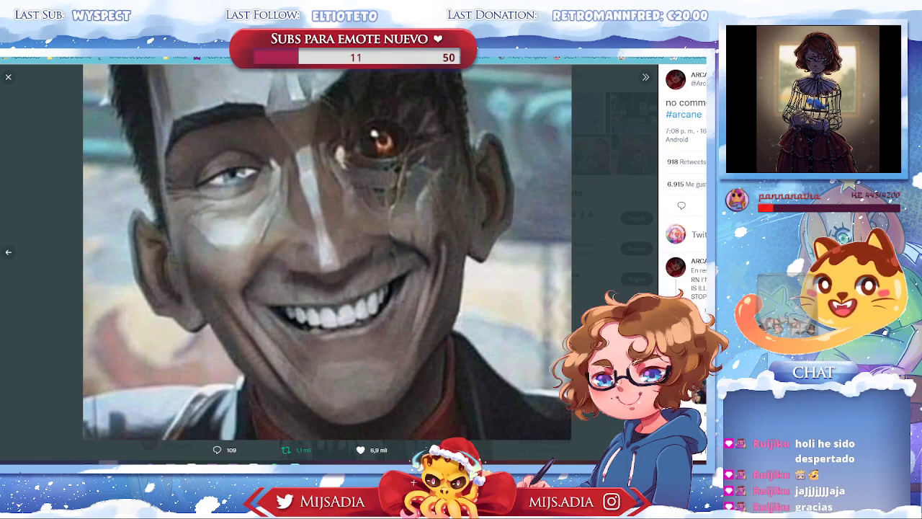
{"action": "left_click", "coordinate": [614, 141]}
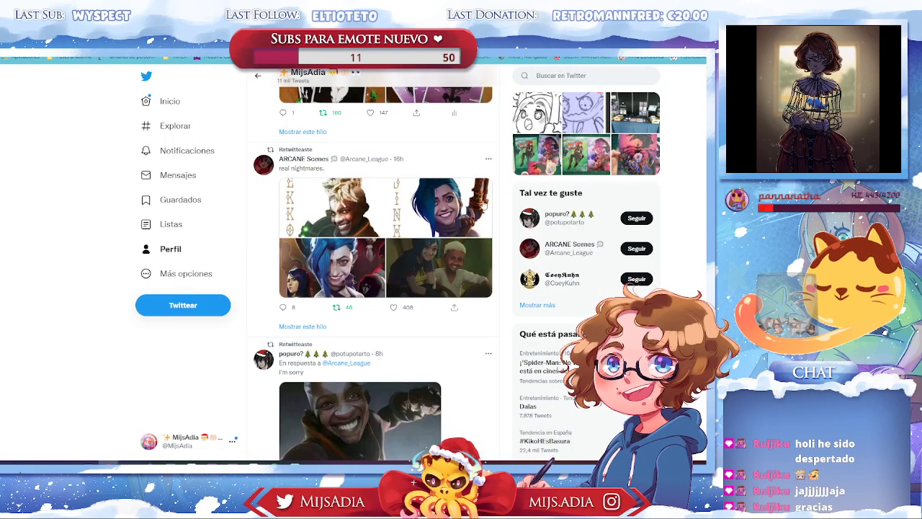
{"action": "left_click", "coordinate": [438, 158]}
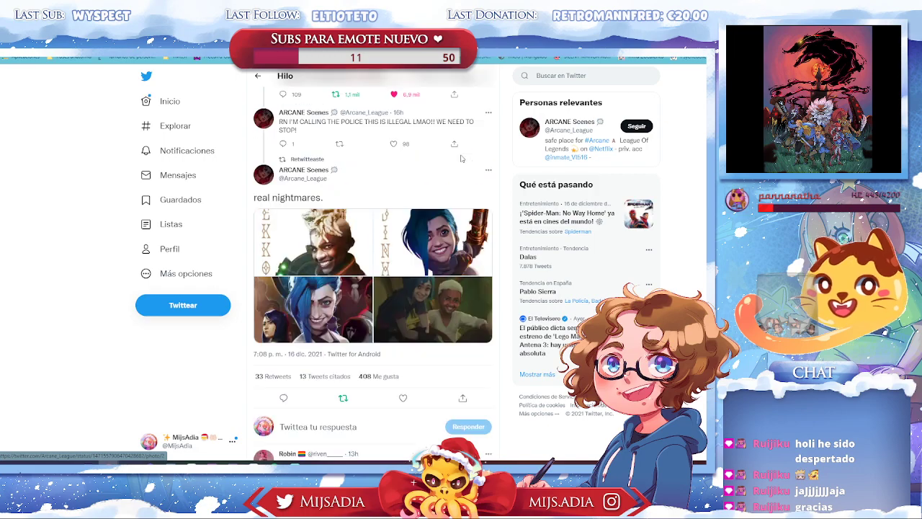
Open the "real nightmares." tweet's fourth picture in its own tab, examine it at full size and close that tab
{"action": "left_click", "coordinate": [436, 331]}
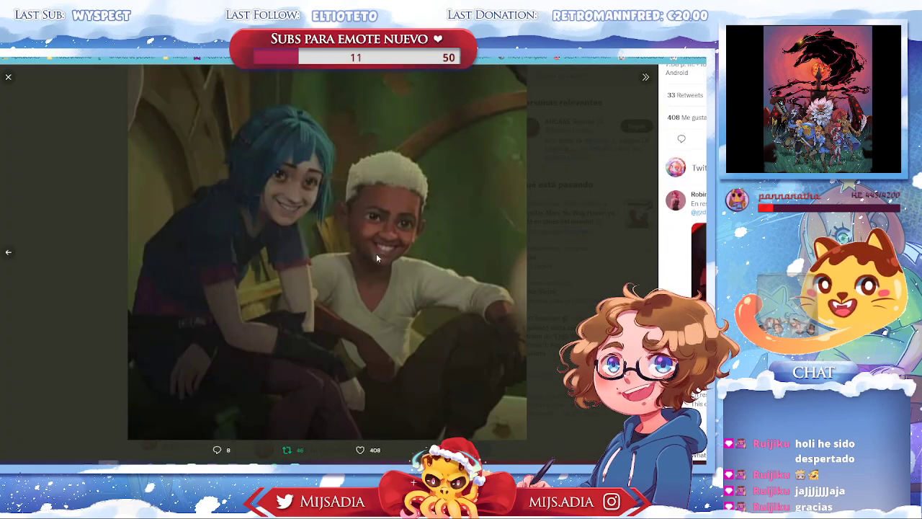
{"action": "right_click", "coordinate": [383, 258]}
{"action": "left_click", "coordinate": [407, 261]}
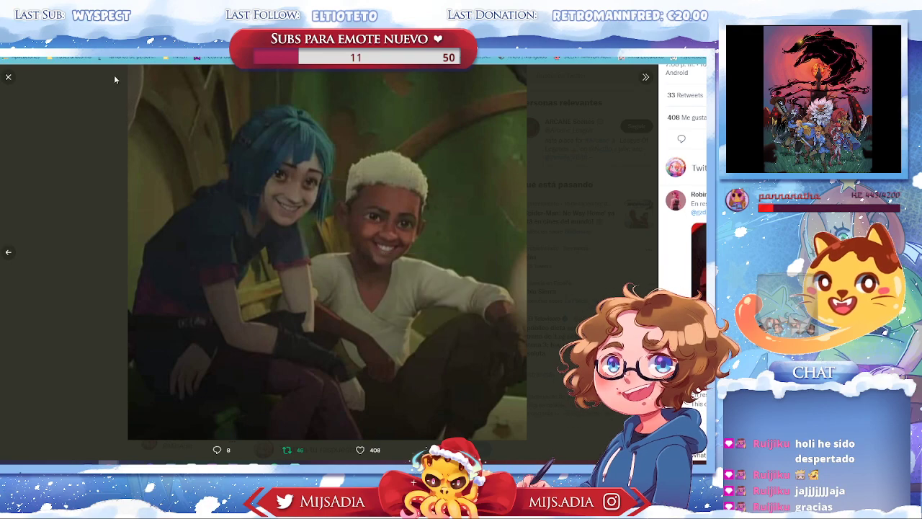
{"action": "scroll", "coordinate": [530, 327], "scroll_direction": "down", "scroll_amount": 3}
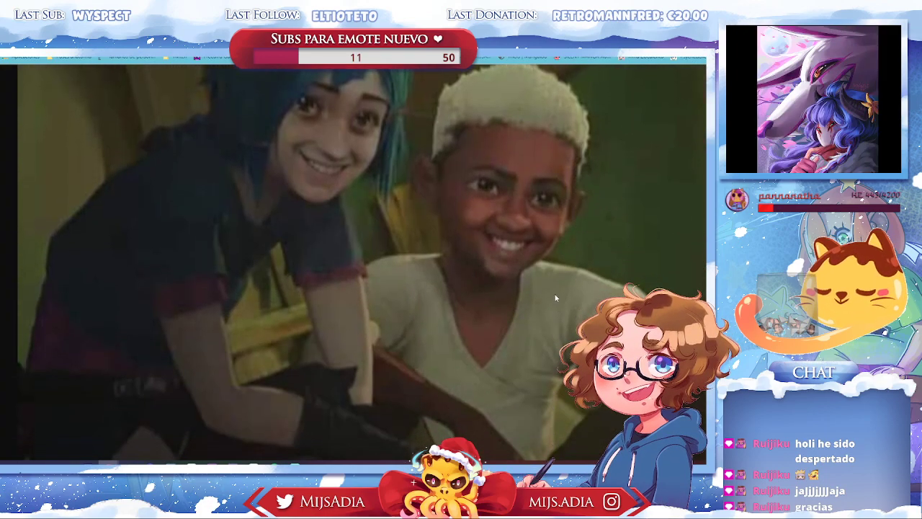
{"action": "scroll", "coordinate": [554, 294], "scroll_direction": "up", "scroll_amount": 1}
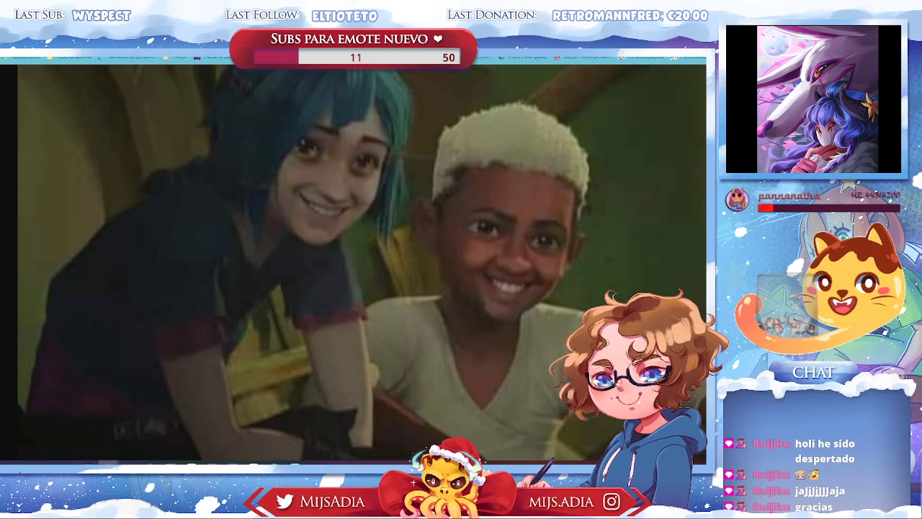
{"action": "key", "text": "ctrl+w"}
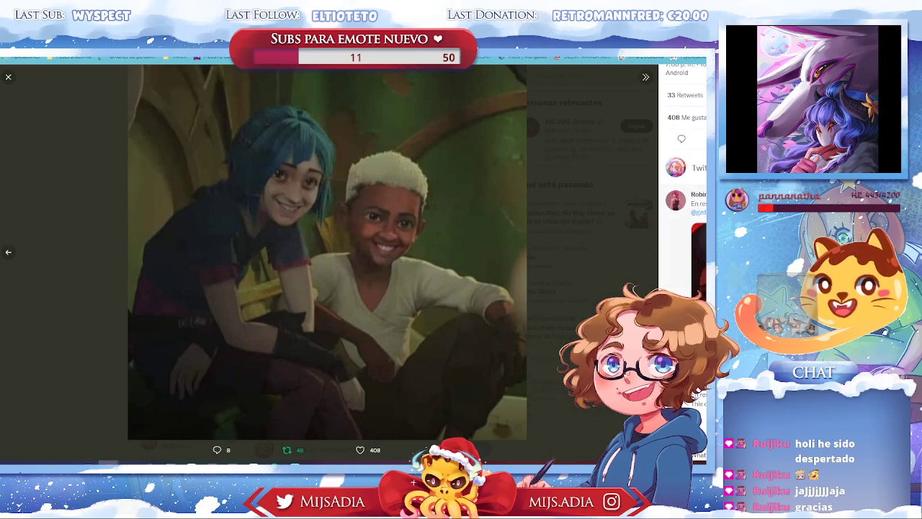
Close the enlarged picture, look through the thread's replies, then open the "no comment." tweet and go to its replies
{"action": "scroll", "coordinate": [674, 283], "scroll_direction": "down", "scroll_amount": 3}
{"action": "left_click", "coordinate": [572, 274]}
{"action": "scroll", "coordinate": [442, 247], "scroll_direction": "down", "scroll_amount": 10}
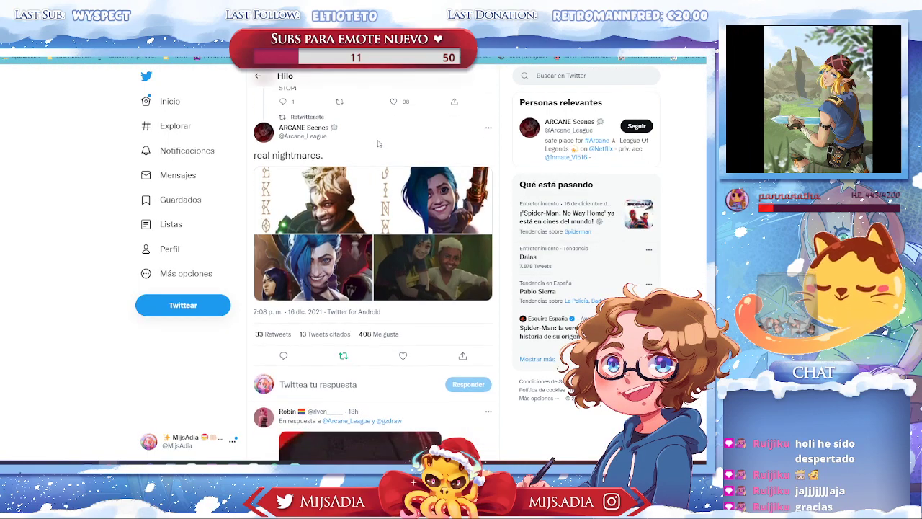
{"action": "scroll", "coordinate": [442, 247], "scroll_direction": "down", "scroll_amount": 5}
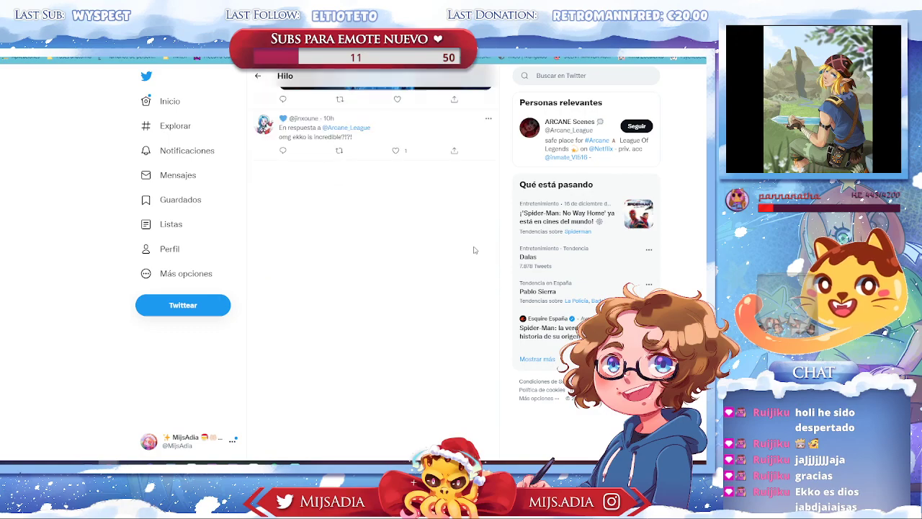
{"action": "scroll", "coordinate": [462, 221], "scroll_direction": "up", "scroll_amount": 10}
{"action": "scroll", "coordinate": [462, 221], "scroll_direction": "up", "scroll_amount": 10}
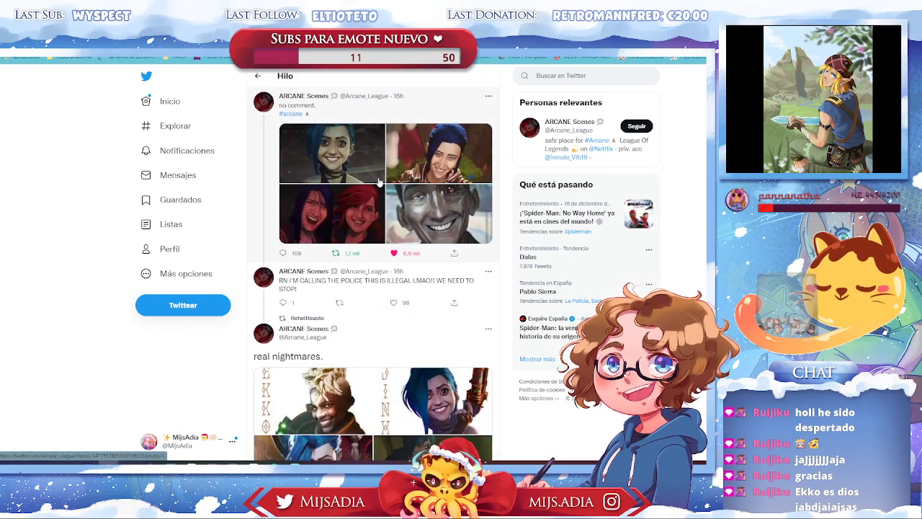
{"action": "left_click", "coordinate": [396, 114]}
{"action": "scroll", "coordinate": [389, 180], "scroll_direction": "down", "scroll_amount": 7}
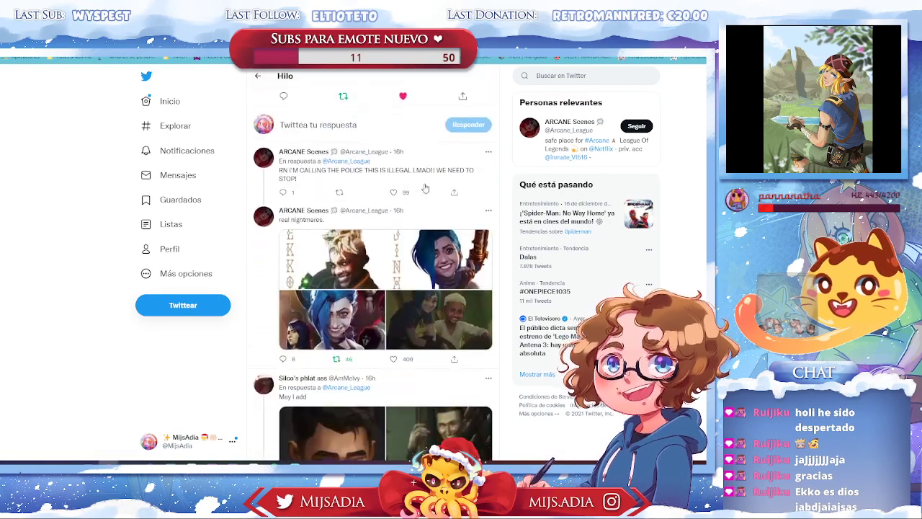
View the "May I add" reply's pictures enlarged through the third one and back to the first, then close them
{"action": "left_click", "coordinate": [384, 186]}
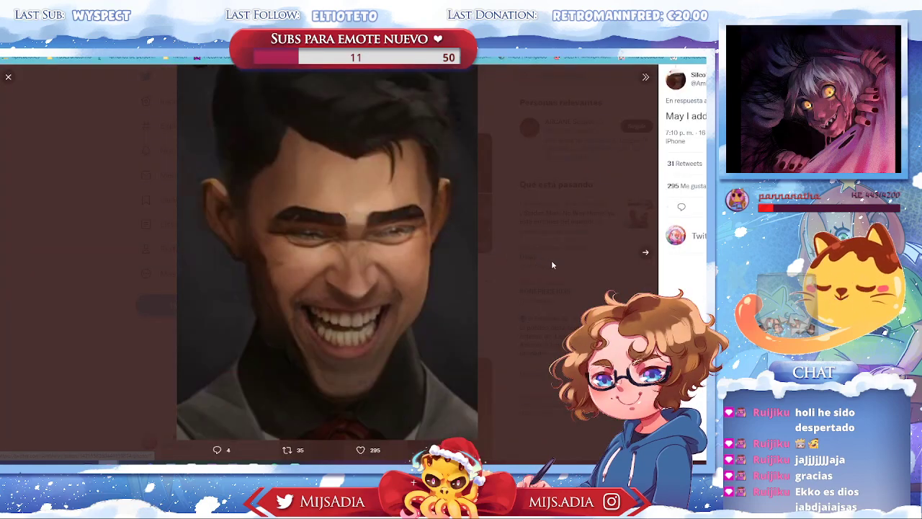
{"action": "left_click", "coordinate": [647, 254]}
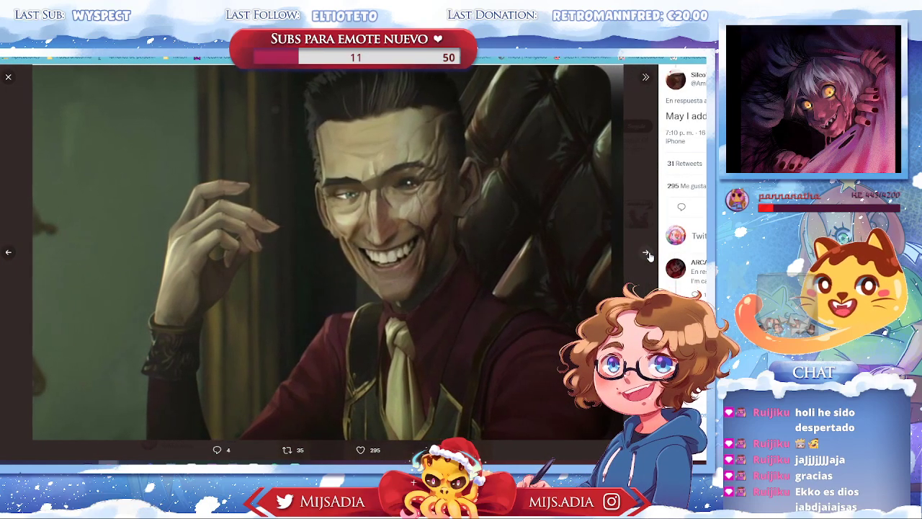
{"action": "left_click", "coordinate": [648, 252]}
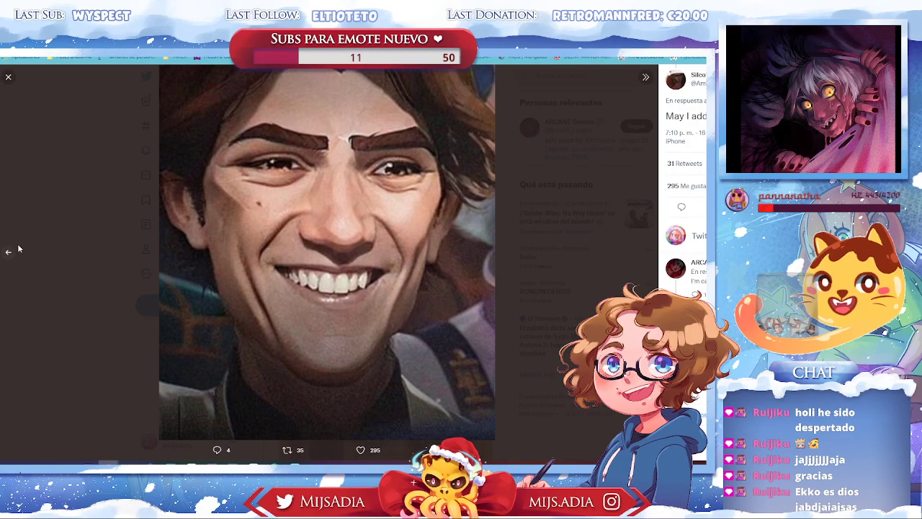
{"action": "left_click", "coordinate": [8, 253]}
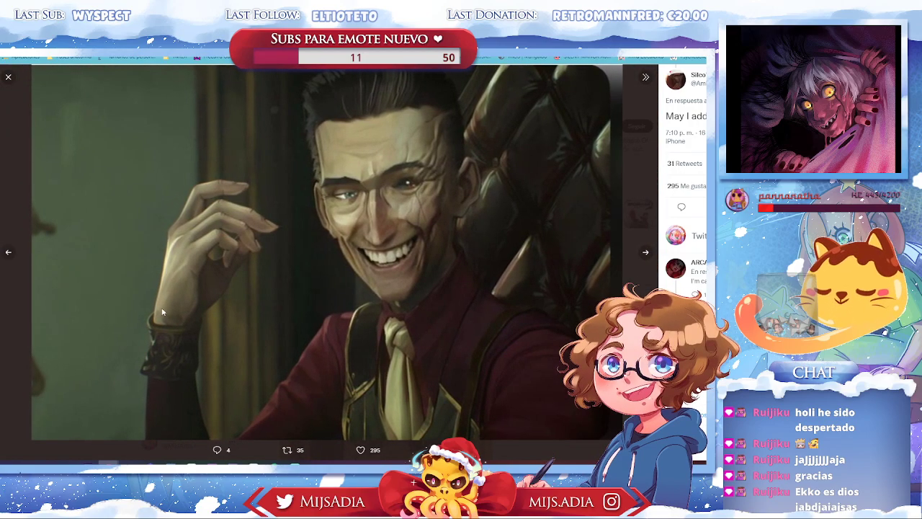
{"action": "left_click", "coordinate": [8, 253]}
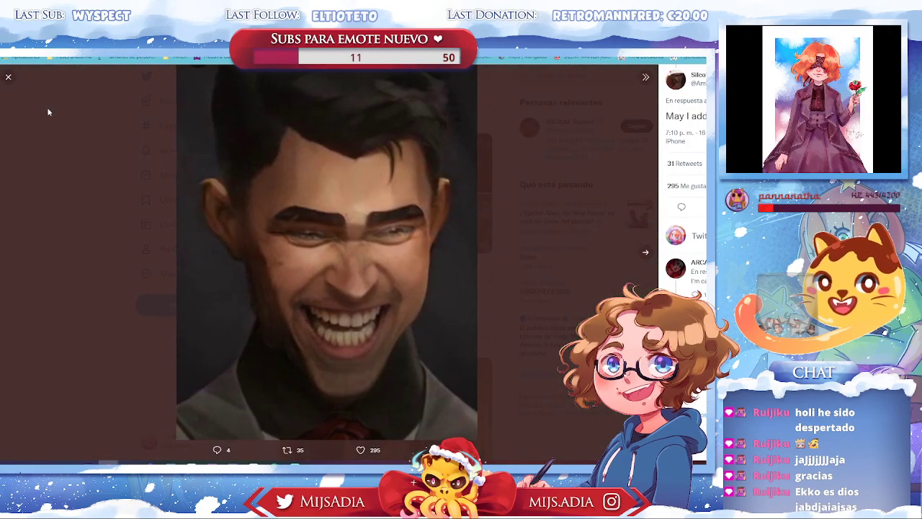
{"action": "left_click", "coordinate": [10, 78]}
View the long-haired character's picture in a further reply, then enlarge the "I'm sorry" reply's picture
{"action": "scroll", "coordinate": [432, 259], "scroll_direction": "down", "scroll_amount": 2}
{"action": "left_click", "coordinate": [432, 259]}
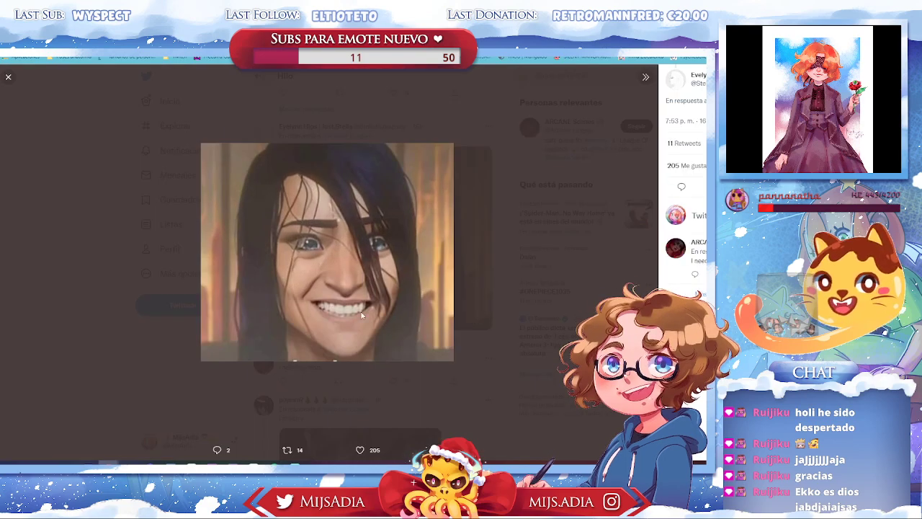
{"action": "left_click", "coordinate": [150, 329]}
{"action": "scroll", "coordinate": [360, 288], "scroll_direction": "down", "scroll_amount": 3}
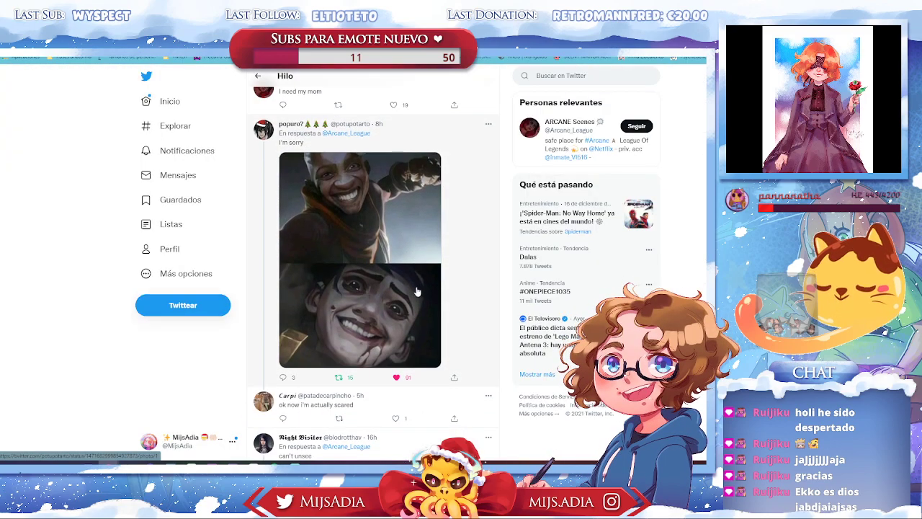
{"action": "left_click", "coordinate": [414, 292]}
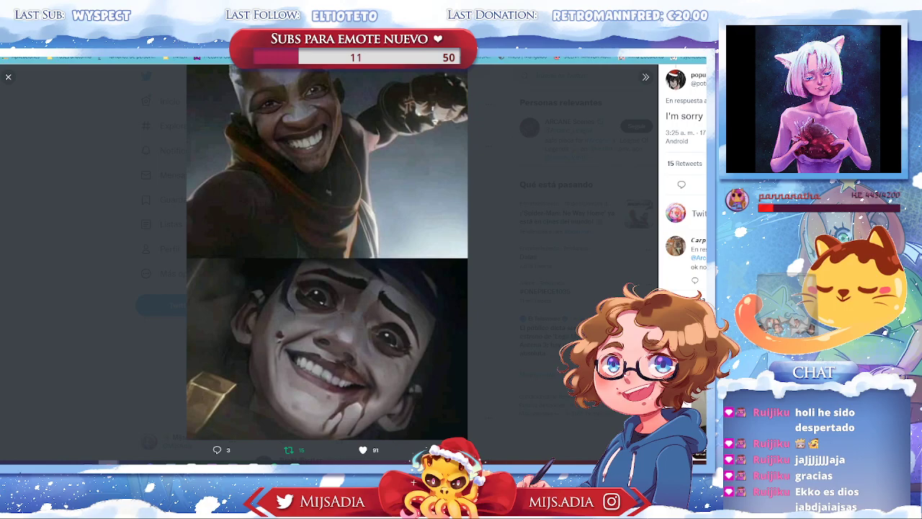
Switch to Clip Studio Paint and ink the start of the fringe at the parting and the hair edge beside the larger eye
{"action": "key", "text": "alt+Tab"}
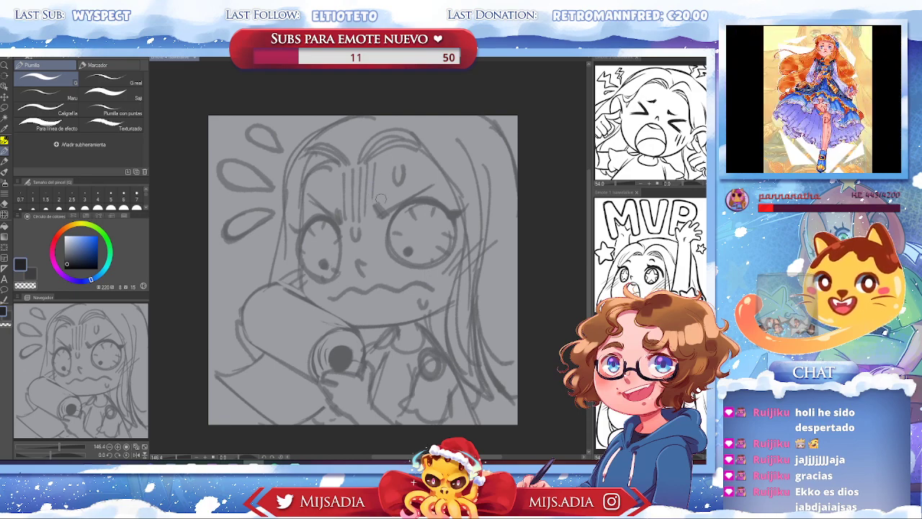
{"action": "left_click_drag", "start_coordinate": [359, 160], "coordinate": [395, 132]}
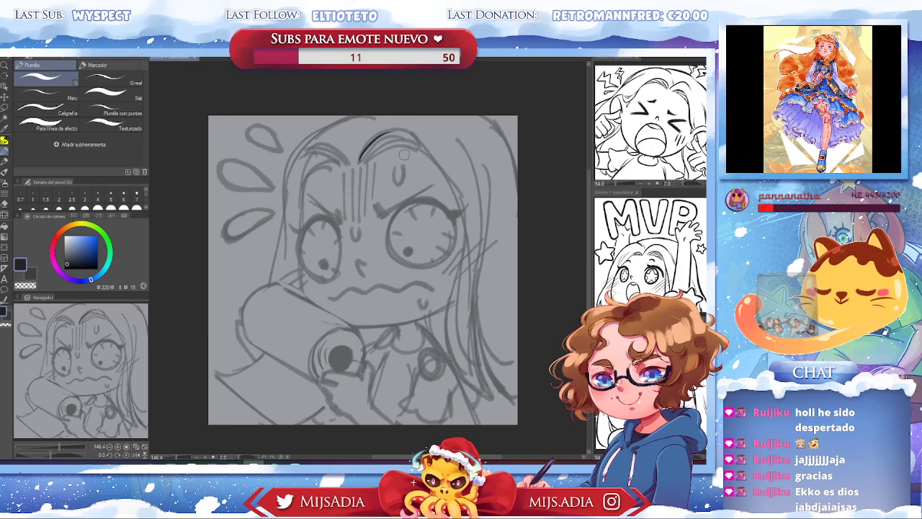
{"action": "key", "text": "ctrl+z"}
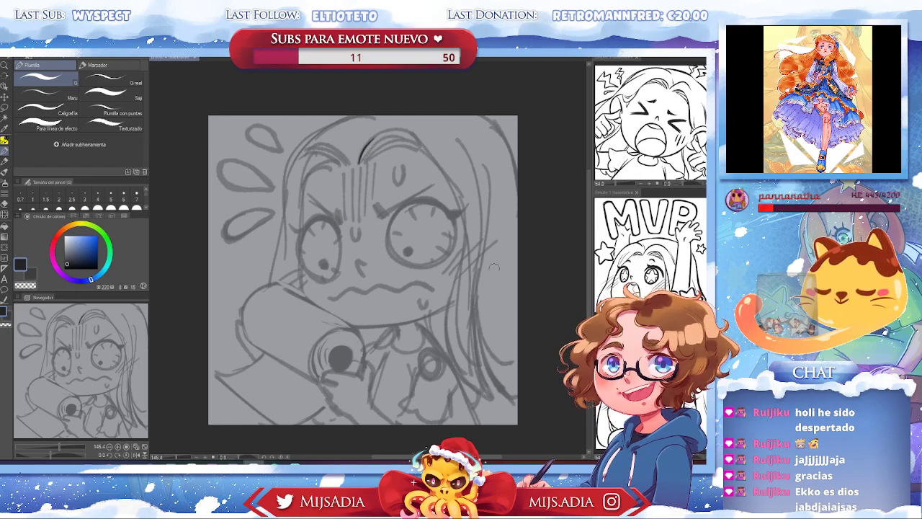
{"action": "left_click_drag", "start_coordinate": [505, 307], "coordinate": [473, 240]}
{"action": "mouse_move", "coordinate": [398, 110]}
{"action": "left_mouse_down"}
{"action": "mouse_move", "coordinate": [448, 198]}
{"action": "mouse_move", "coordinate": [454, 252]}
{"action": "left_mouse_up"}
{"action": "key", "text": "ctrl+z"}
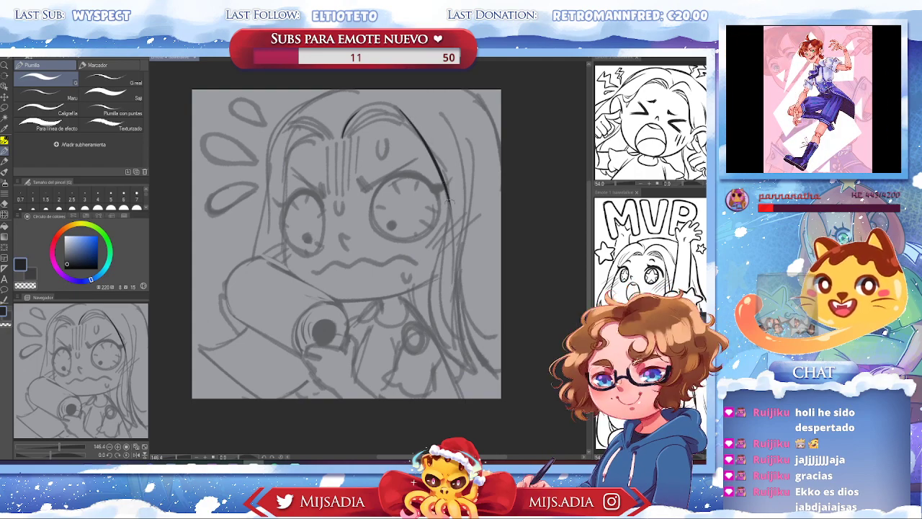
{"action": "left_click_drag", "start_coordinate": [448, 203], "coordinate": [454, 252]}
{"action": "left_click_drag", "start_coordinate": [448, 205], "coordinate": [441, 342]}
{"action": "key", "text": "ctrl+z"}
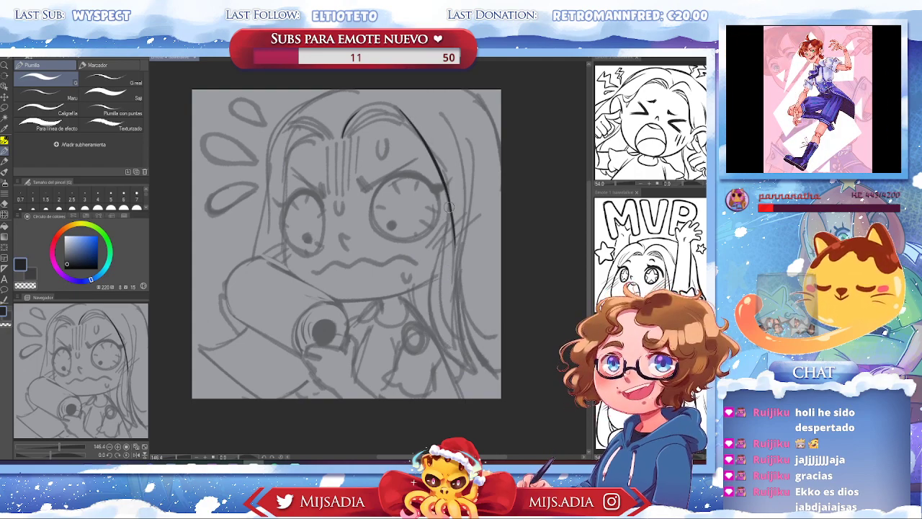
Ink both edges of the long hair lock beside the face, down to its pointed tip near the shoulder
{"action": "left_click_drag", "start_coordinate": [447, 207], "coordinate": [443, 351]}
{"action": "left_click_drag", "start_coordinate": [447, 192], "coordinate": [447, 240]}
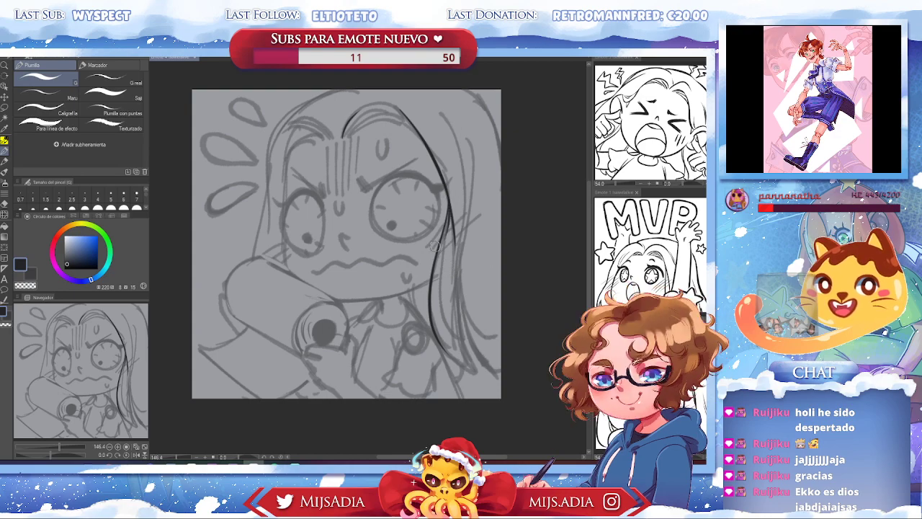
{"action": "left_click_drag", "start_coordinate": [445, 186], "coordinate": [446, 244]}
{"action": "key", "text": "ctrl+z"}
{"action": "left_click_drag", "start_coordinate": [446, 191], "coordinate": [447, 219]}
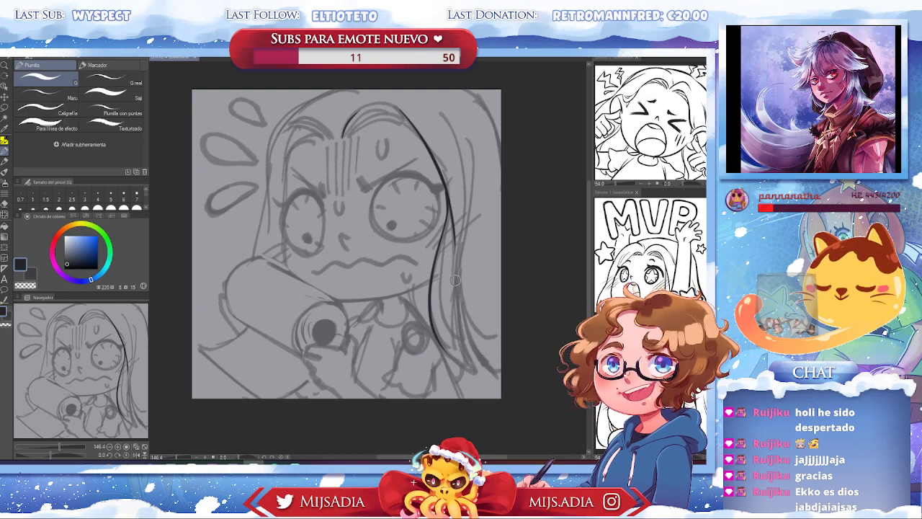
{"action": "key", "text": "ctrl+z"}
{"action": "left_click_drag", "start_coordinate": [453, 278], "coordinate": [478, 374]}
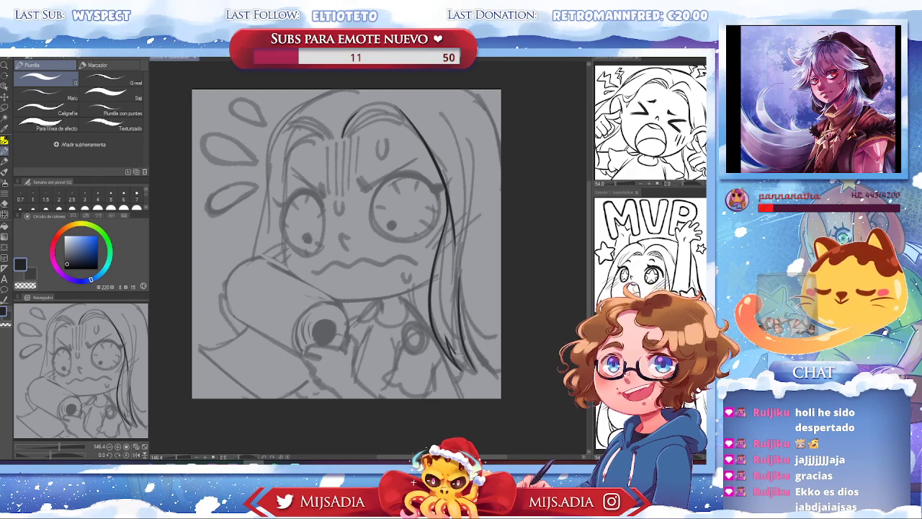
{"action": "left_click_drag", "start_coordinate": [455, 349], "coordinate": [478, 370]}
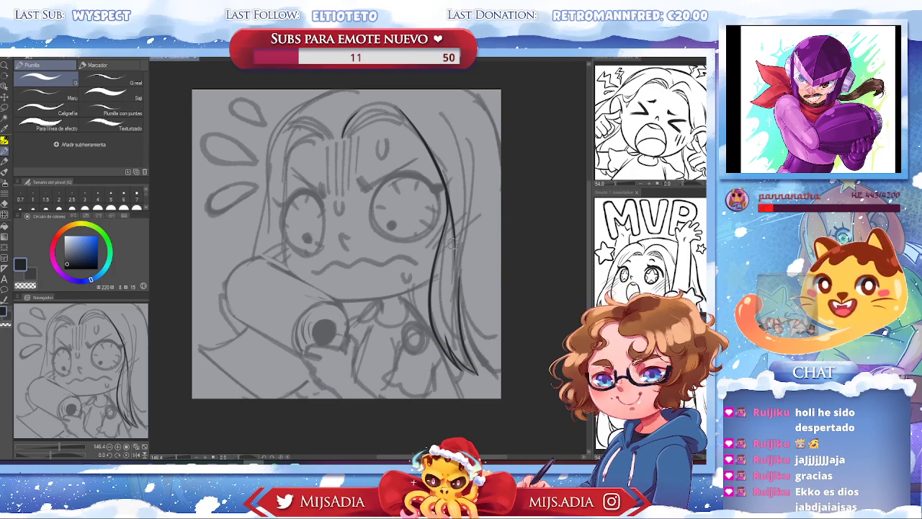
Ink the curved top of the fringe, joining the parting to the long side lock
{"action": "scroll", "coordinate": [403, 169], "scroll_direction": "up", "scroll_amount": 3}
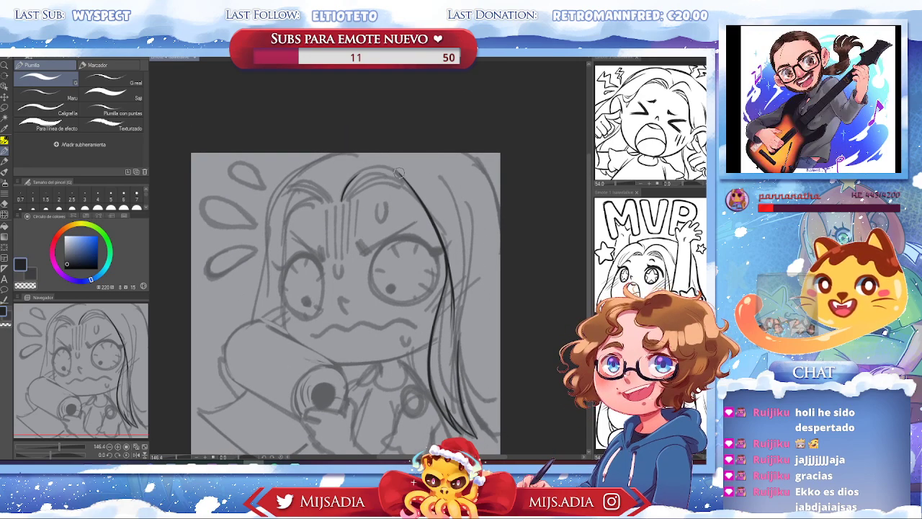
{"action": "left_click_drag", "start_coordinate": [398, 173], "coordinate": [344, 191]}
{"action": "left_click_drag", "start_coordinate": [387, 167], "coordinate": [344, 209]}
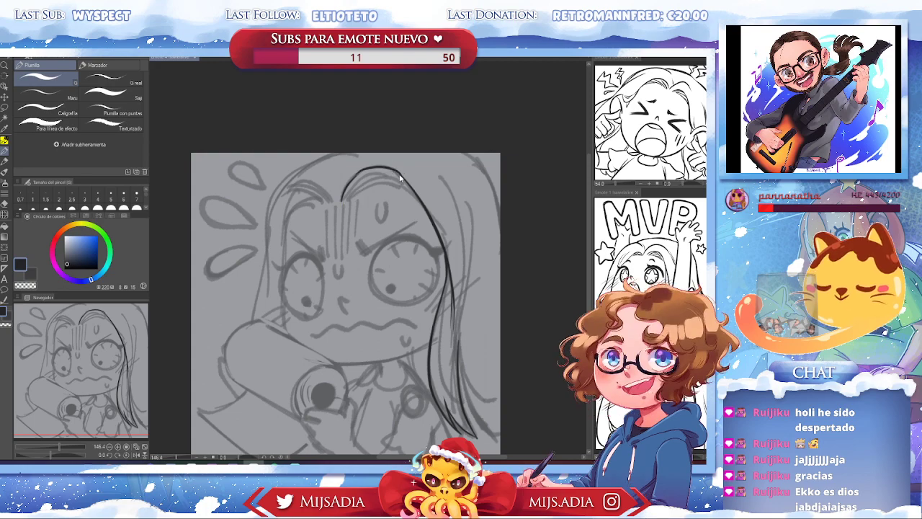
{"action": "key", "text": "ctrl+z"}
{"action": "mouse_move", "coordinate": [400, 174]}
{"action": "left_mouse_down"}
{"action": "mouse_move", "coordinate": [365, 170]}
{"action": "mouse_move", "coordinate": [346, 208]}
{"action": "left_mouse_up"}
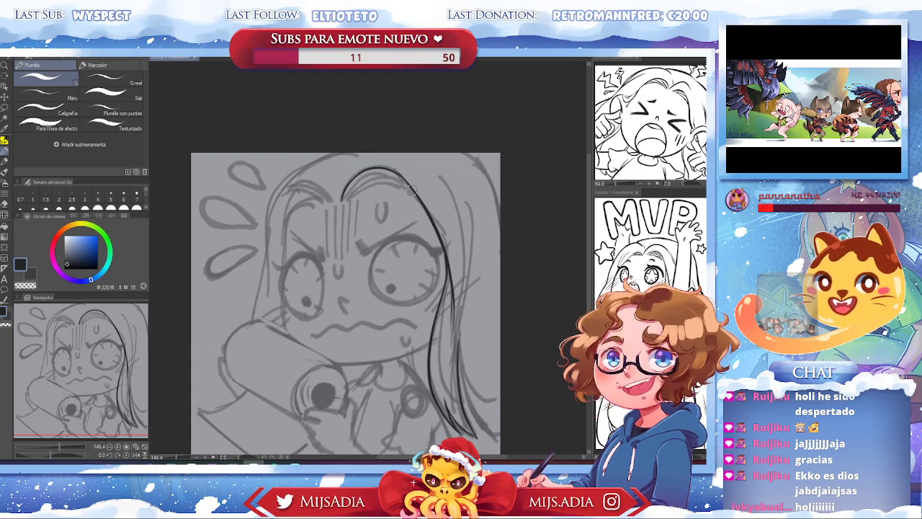
Add inner strand lines beneath the fringe's curved top, running from the parting towards the side lock
{"action": "left_click_drag", "start_coordinate": [341, 202], "coordinate": [402, 180]}
{"action": "key", "text": "ctrl+z"}
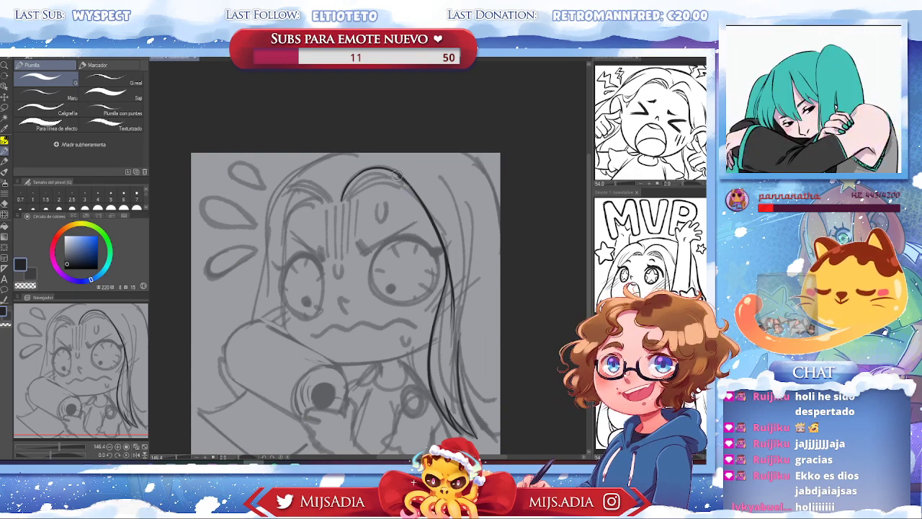
{"action": "mouse_move", "coordinate": [342, 203]}
{"action": "left_mouse_down"}
{"action": "mouse_move", "coordinate": [407, 182]}
{"action": "mouse_move", "coordinate": [358, 176]}
{"action": "mouse_move", "coordinate": [342, 203]}
{"action": "left_mouse_up"}
{"action": "key", "text": "ctrl+z"}
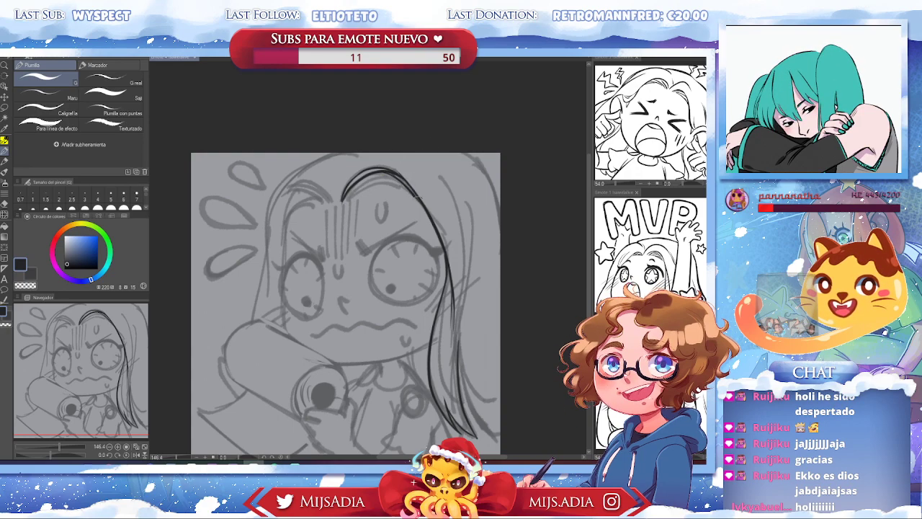
{"action": "key", "text": "e"}
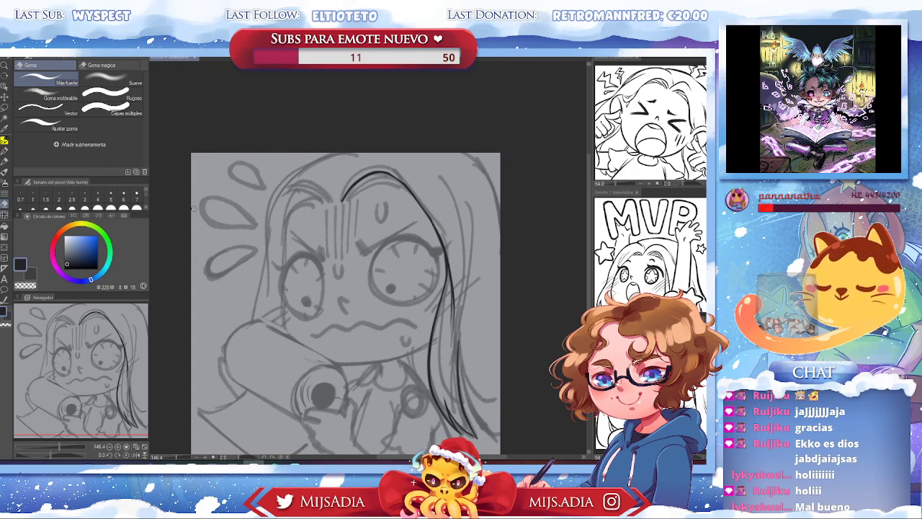
{"action": "key", "text": "p"}
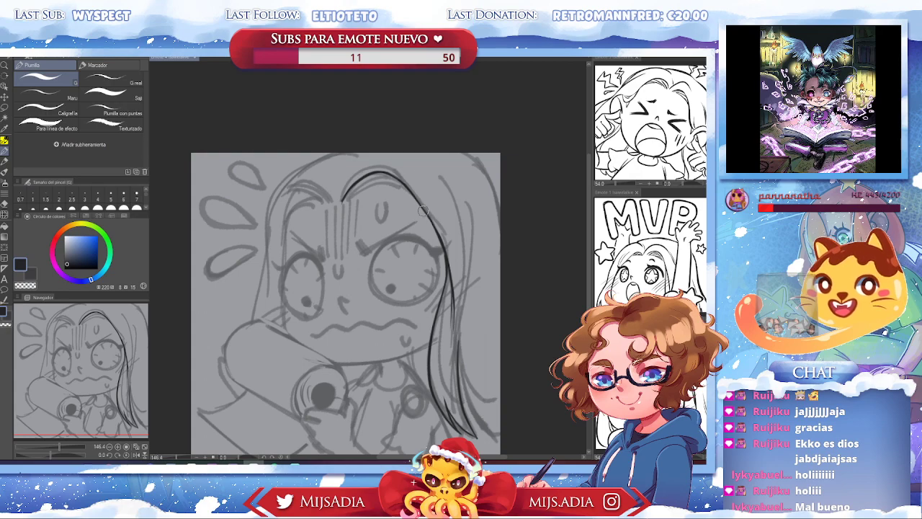
{"action": "mouse_move", "coordinate": [383, 179]}
{"action": "left_mouse_down"}
{"action": "mouse_move", "coordinate": [347, 197]}
{"action": "mouse_move", "coordinate": [400, 176]}
{"action": "left_mouse_up"}
{"action": "key", "text": "ctrl+z"}
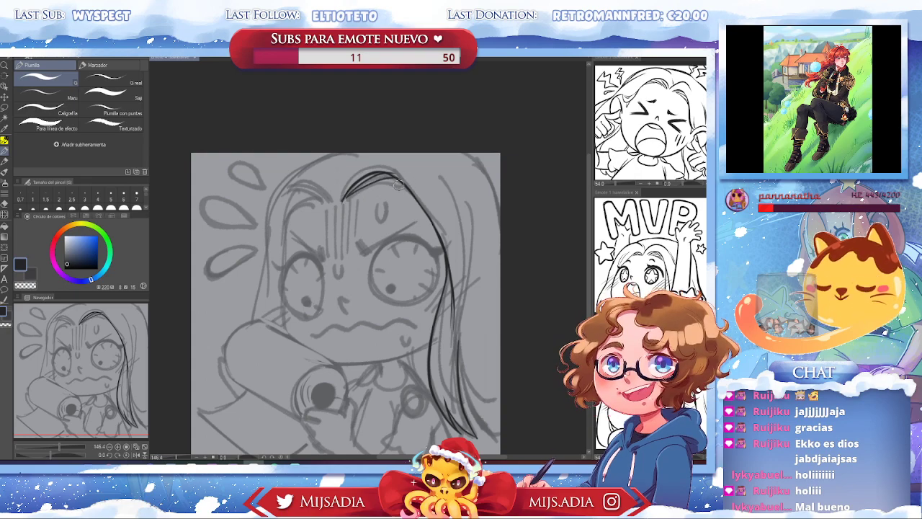
{"action": "left_click_drag", "start_coordinate": [347, 199], "coordinate": [402, 180]}
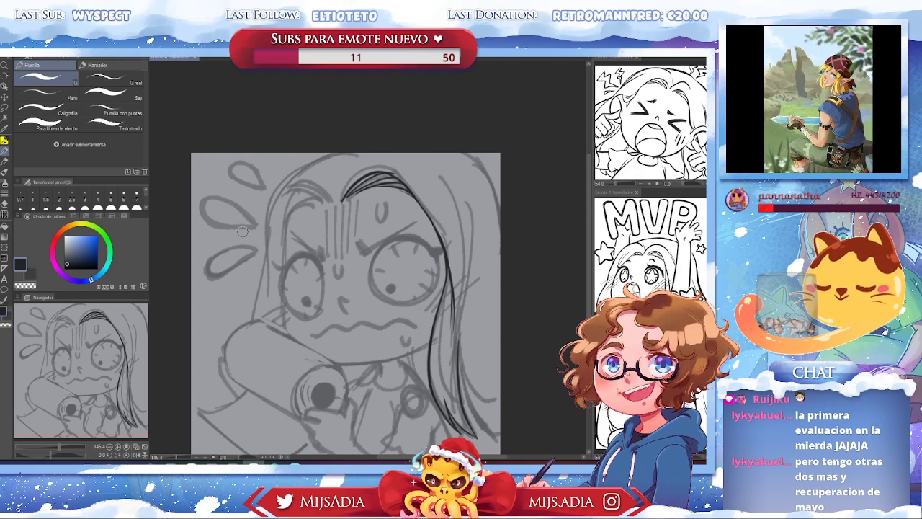
Ink a strand line above the fringe's curved top, sweeping from the crown down towards the parting
{"action": "key", "text": "e"}
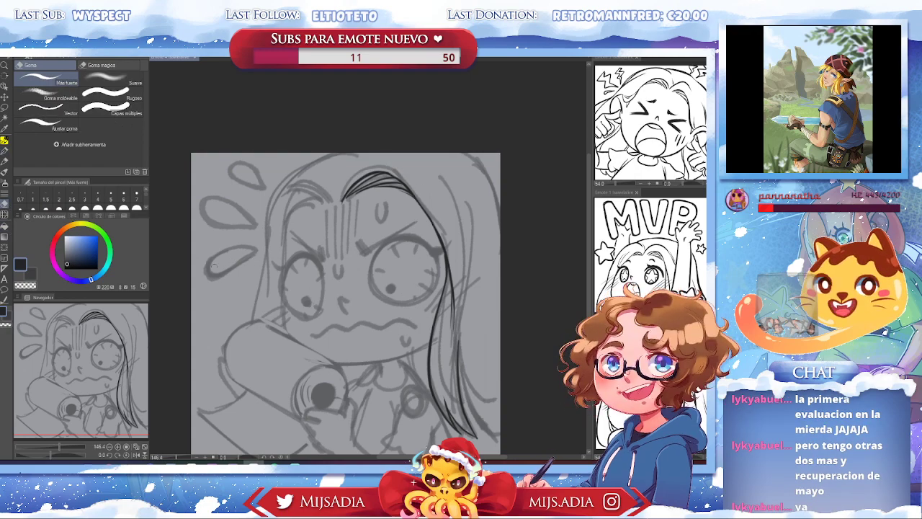
{"action": "left_click", "coordinate": [4, 149]}
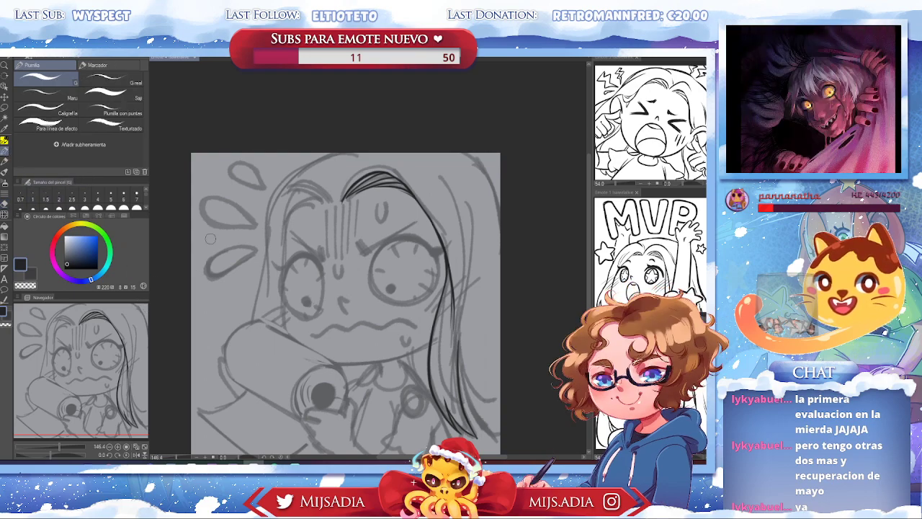
{"action": "mouse_move", "coordinate": [283, 465]}
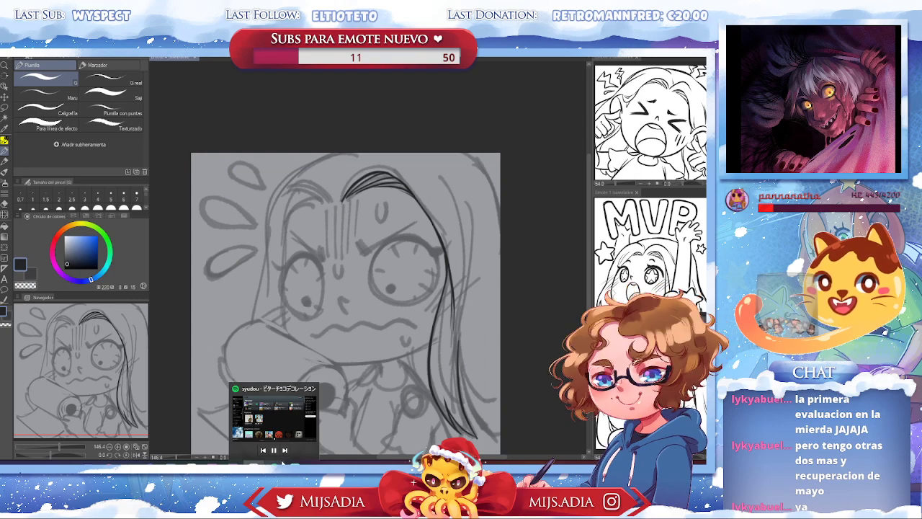
{"action": "left_click_drag", "start_coordinate": [389, 154], "coordinate": [347, 185]}
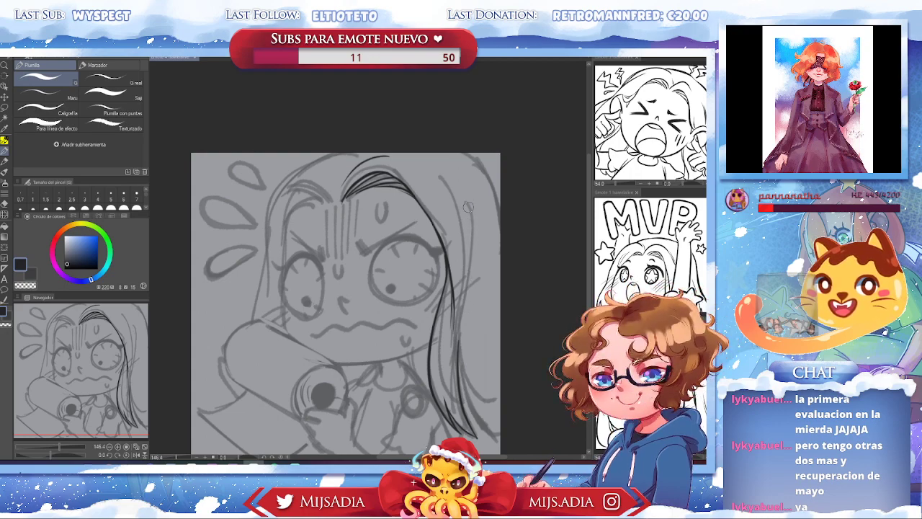
Ink strand lines outside the long side lock beside the larger eye, ending in a tapered tip near the shoulder
{"action": "left_click_drag", "start_coordinate": [468, 207], "coordinate": [465, 303]}
{"action": "left_click_drag", "start_coordinate": [481, 236], "coordinate": [467, 318]}
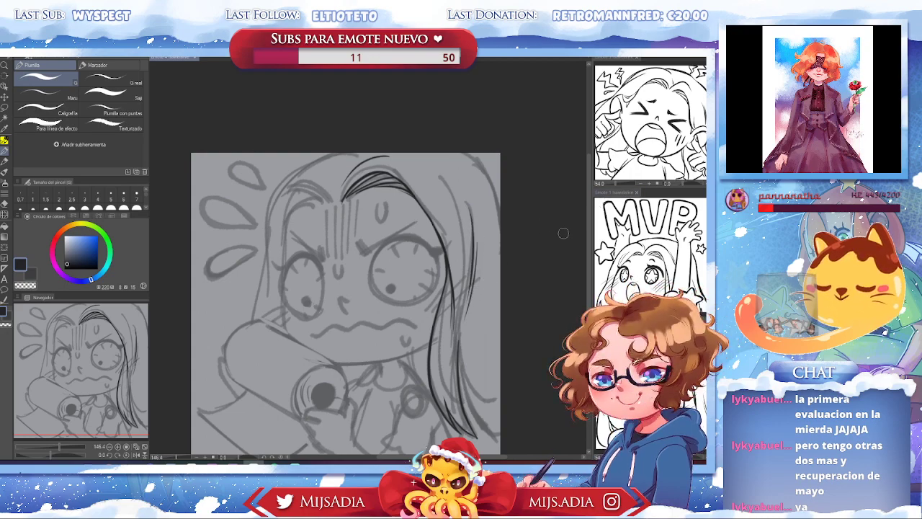
{"action": "mouse_move", "coordinate": [459, 344]}
{"action": "left_mouse_down"}
{"action": "mouse_move", "coordinate": [466, 395]}
{"action": "mouse_move", "coordinate": [489, 424]}
{"action": "left_mouse_up"}
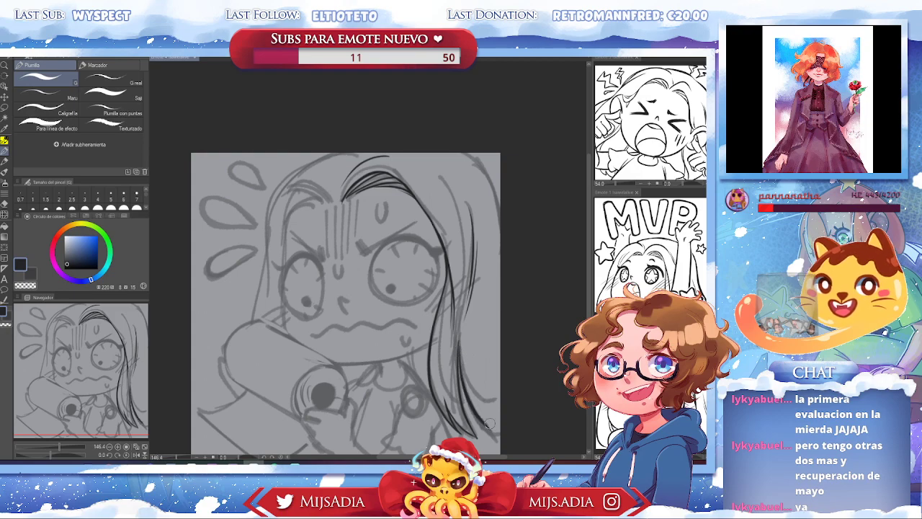
{"action": "key", "text": "ctrl+z"}
{"action": "left_click_drag", "start_coordinate": [458, 345], "coordinate": [496, 428]}
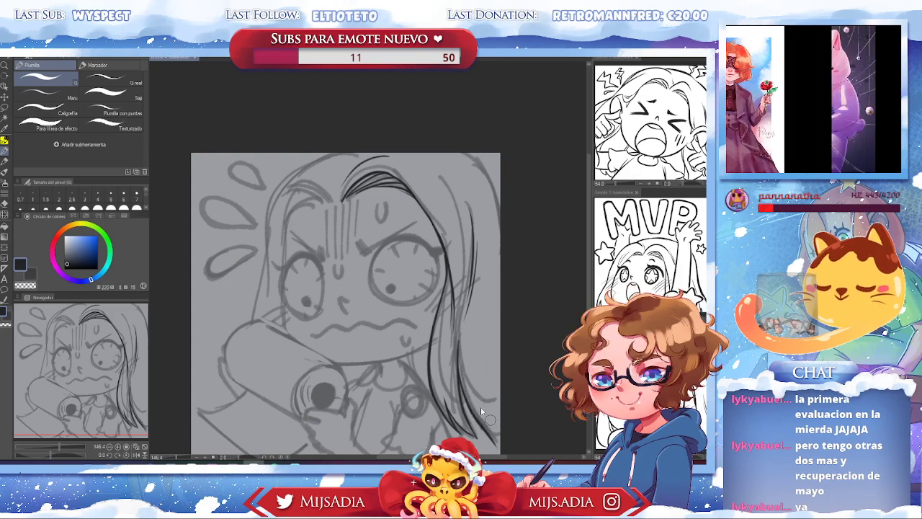
{"action": "key", "text": "ctrl+z"}
{"action": "left_click_drag", "start_coordinate": [455, 356], "coordinate": [492, 432]}
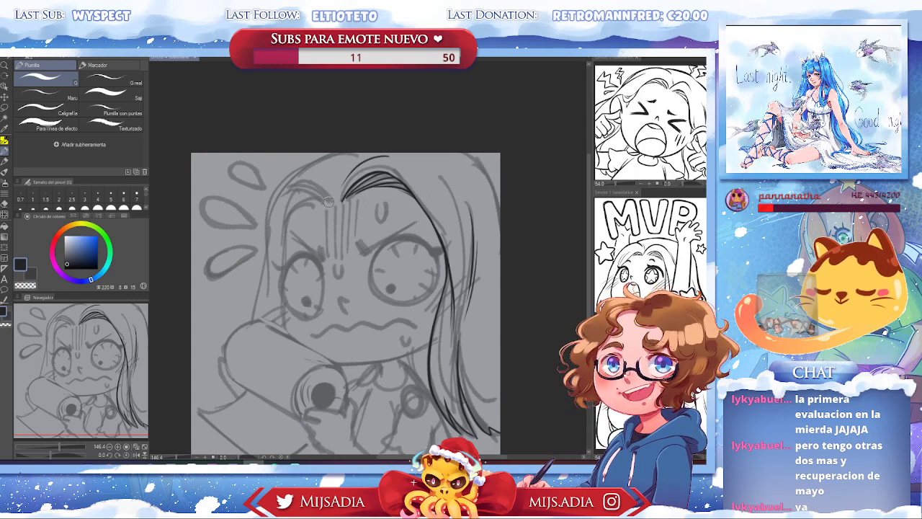
Ink the short fringe curve across the parting and the outer hair edge sweeping down past the smaller eye
{"action": "mouse_move", "coordinate": [340, 184]}
{"action": "left_mouse_down"}
{"action": "mouse_move", "coordinate": [301, 196]}
{"action": "mouse_move", "coordinate": [362, 170]}
{"action": "left_mouse_up"}
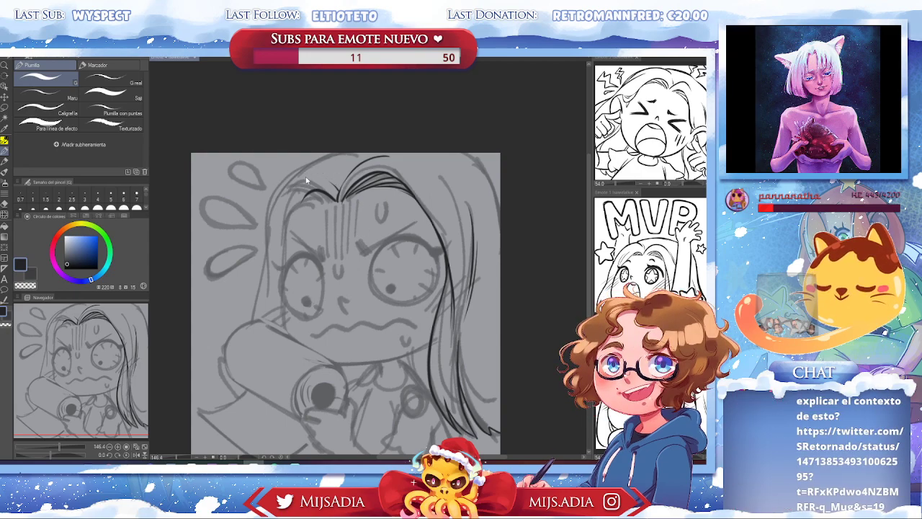
{"action": "left_click_drag", "start_coordinate": [317, 167], "coordinate": [274, 229]}
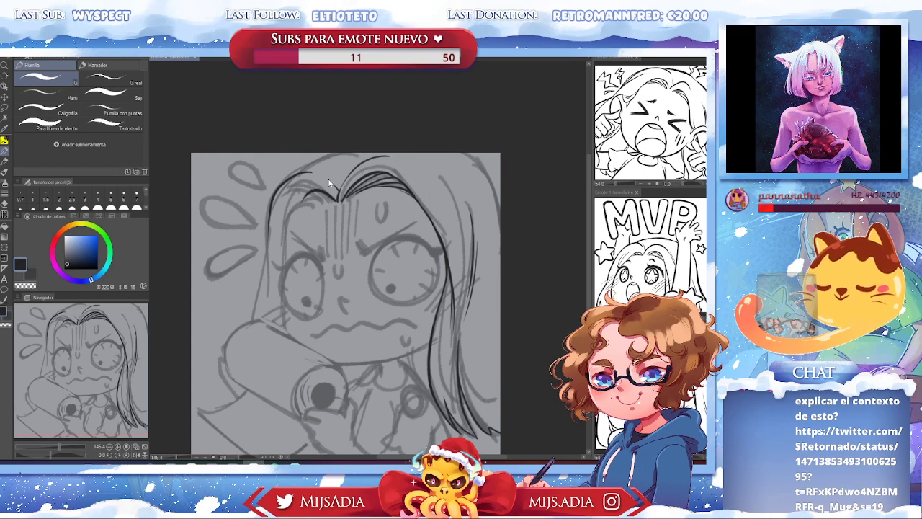
{"action": "key", "text": "ctrl+z"}
{"action": "mouse_move", "coordinate": [313, 166]}
{"action": "left_mouse_down"}
{"action": "mouse_move", "coordinate": [253, 302]}
{"action": "mouse_move", "coordinate": [306, 181]}
{"action": "mouse_move", "coordinate": [258, 259]}
{"action": "left_mouse_up"}
{"action": "key", "text": "ctrl+z"}
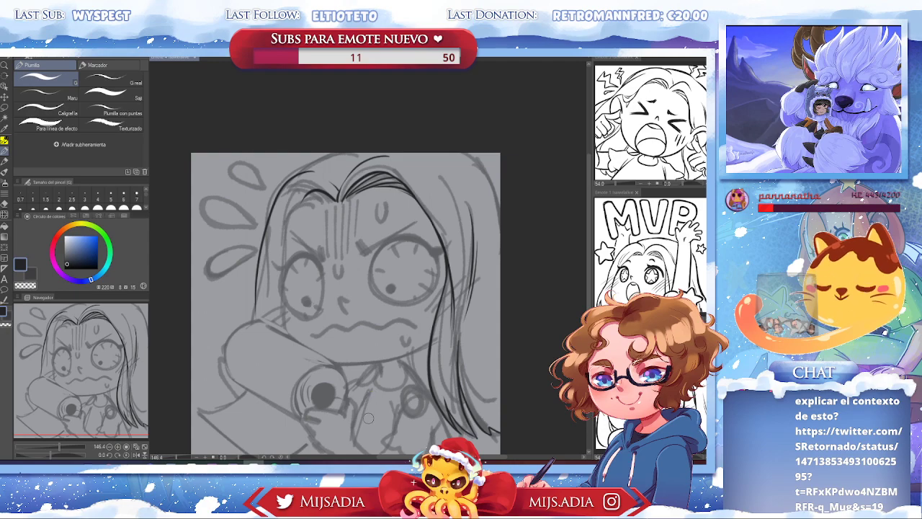
Extend the outer hair edge to the raised arm and ink the inner hair edge beside the smaller eye
{"action": "left_click_drag", "start_coordinate": [258, 299], "coordinate": [254, 321]}
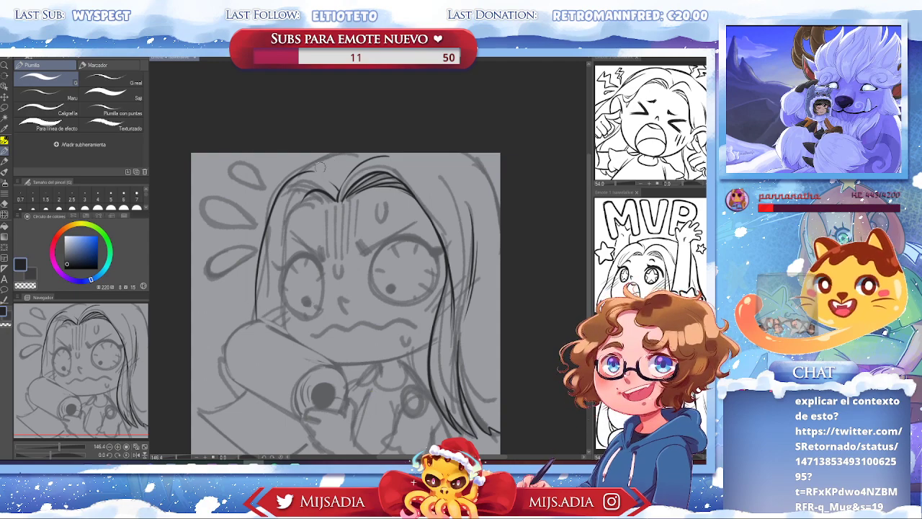
{"action": "mouse_move", "coordinate": [309, 170]}
{"action": "left_mouse_down"}
{"action": "mouse_move", "coordinate": [262, 245]}
{"action": "mouse_move", "coordinate": [268, 227]}
{"action": "mouse_move", "coordinate": [261, 219]}
{"action": "mouse_move", "coordinate": [257, 267]}
{"action": "left_mouse_up"}
{"action": "key", "text": "ctrl+z"}
{"action": "left_click_drag", "start_coordinate": [266, 216], "coordinate": [261, 249]}
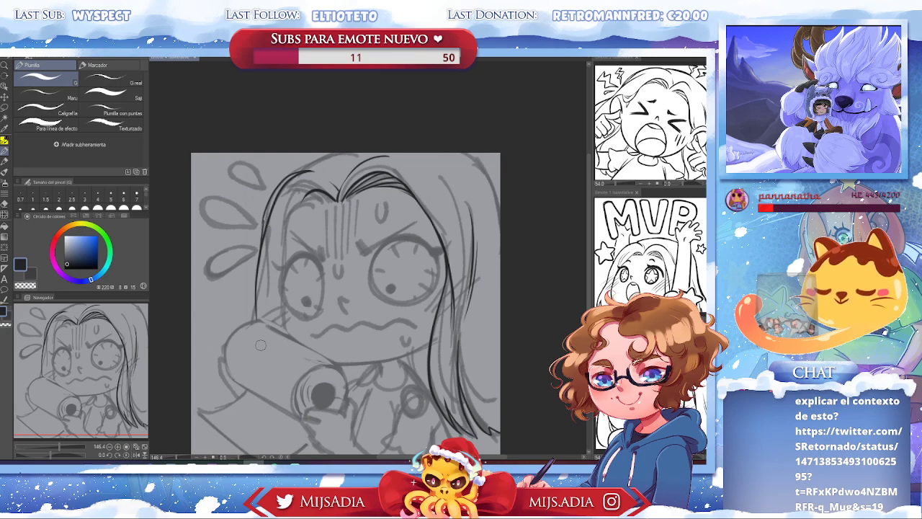
{"action": "key", "text": "ctrl+z"}
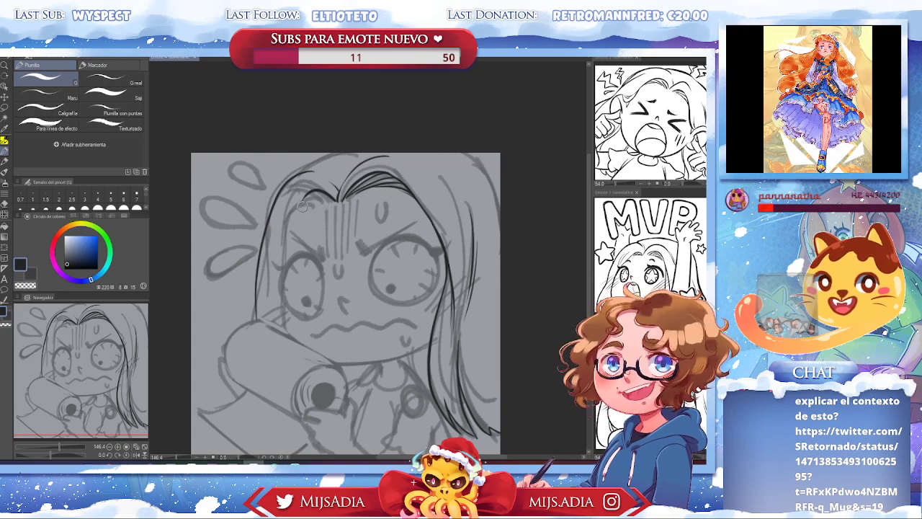
{"action": "mouse_move", "coordinate": [298, 202]}
{"action": "left_mouse_down"}
{"action": "mouse_move", "coordinate": [334, 192]}
{"action": "mouse_move", "coordinate": [279, 262]}
{"action": "mouse_move", "coordinate": [282, 321]}
{"action": "left_mouse_up"}
{"action": "left_click_drag", "start_coordinate": [279, 252], "coordinate": [277, 327]}
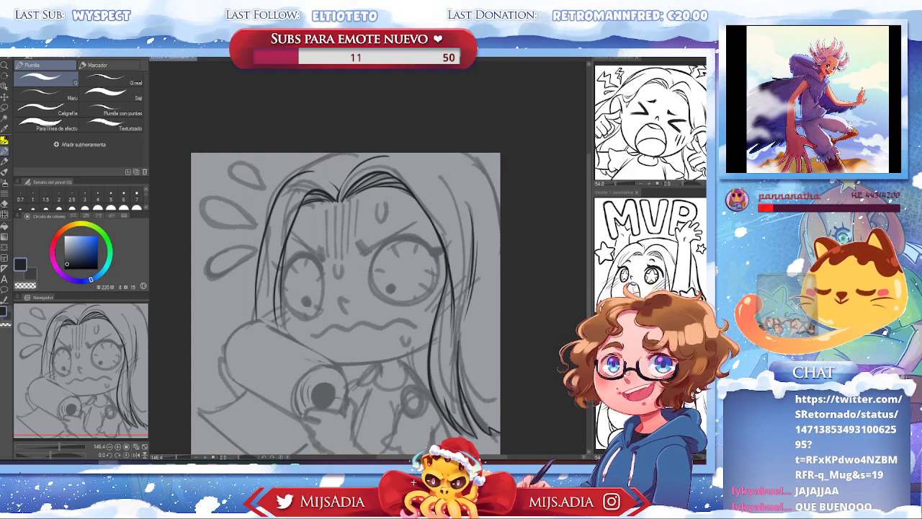
Switch to the browser and enlarge the Sportacus news picture in the open tweet
{"action": "left_click_drag", "start_coordinate": [697, 57], "coordinate": [300, 22]}
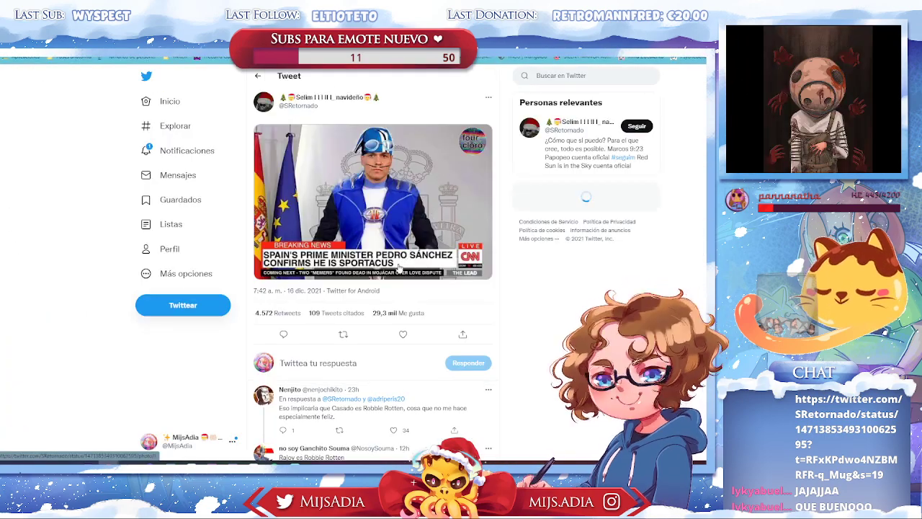
{"action": "left_click", "coordinate": [426, 214]}
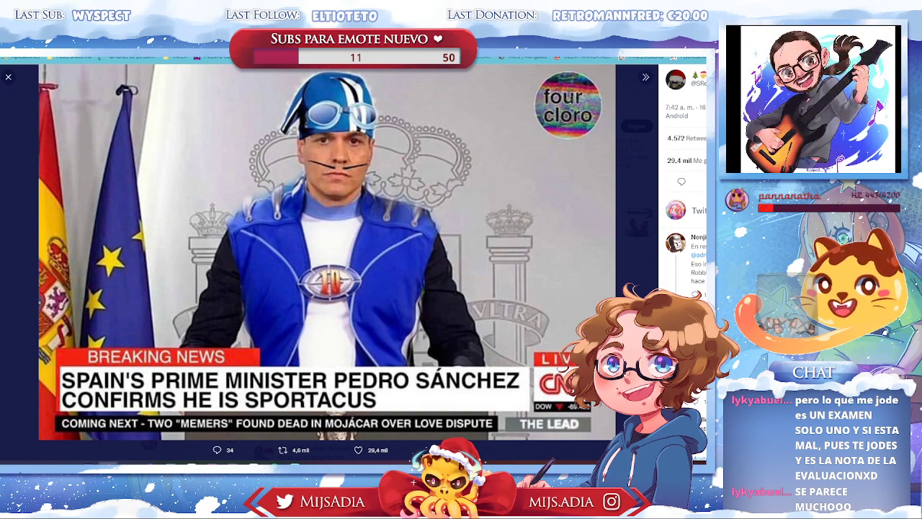
Search Google for "sportacus" in a new browser tab
{"action": "key", "text": "ctrl+t"}
{"action": "type", "text": "sport"}
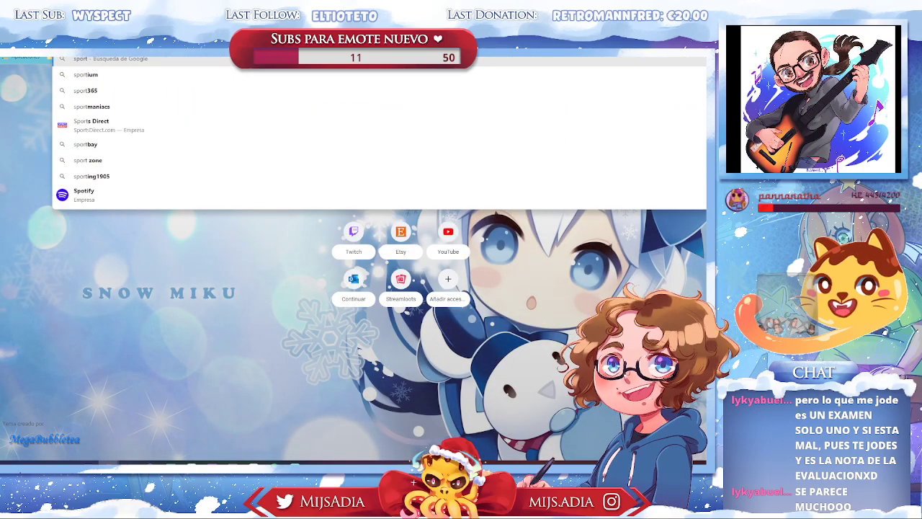
{"action": "key", "text": "ctrl+w"}
{"action": "key", "text": "ctrl+t"}
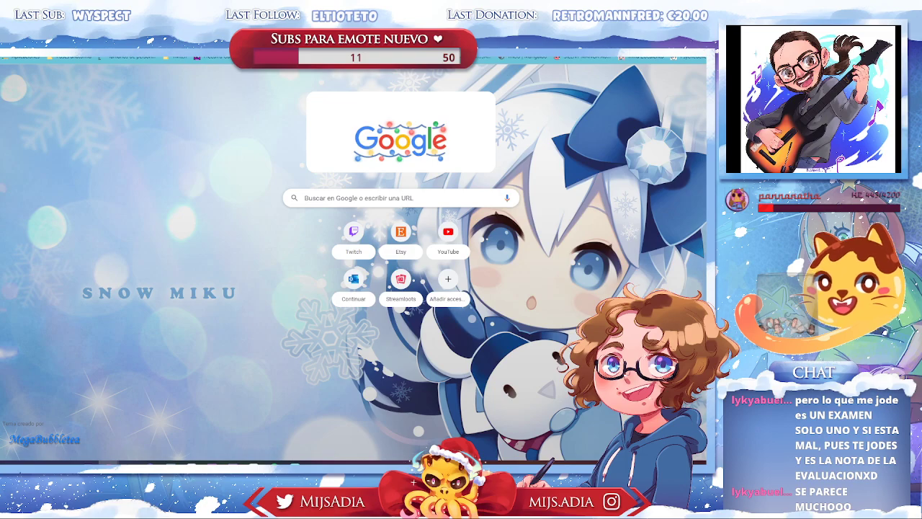
{"action": "type", "text": "sportacus"}
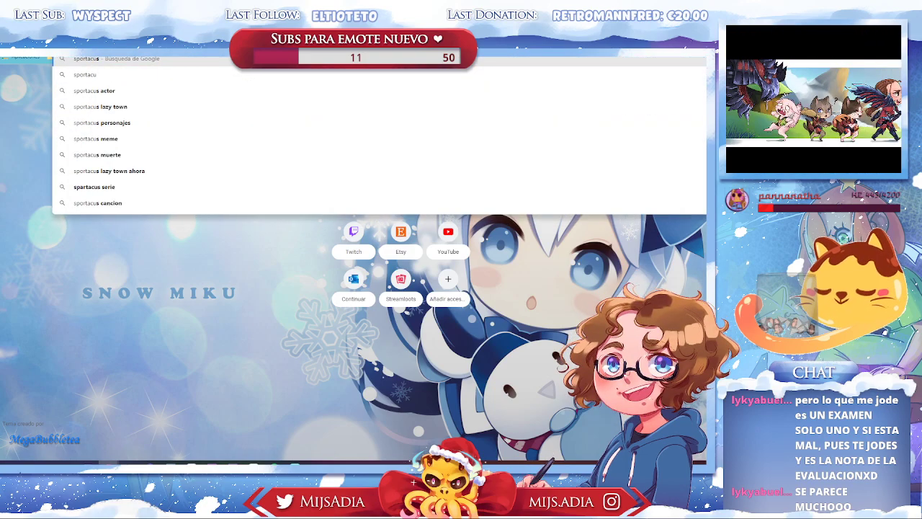
{"action": "key", "text": "Return"}
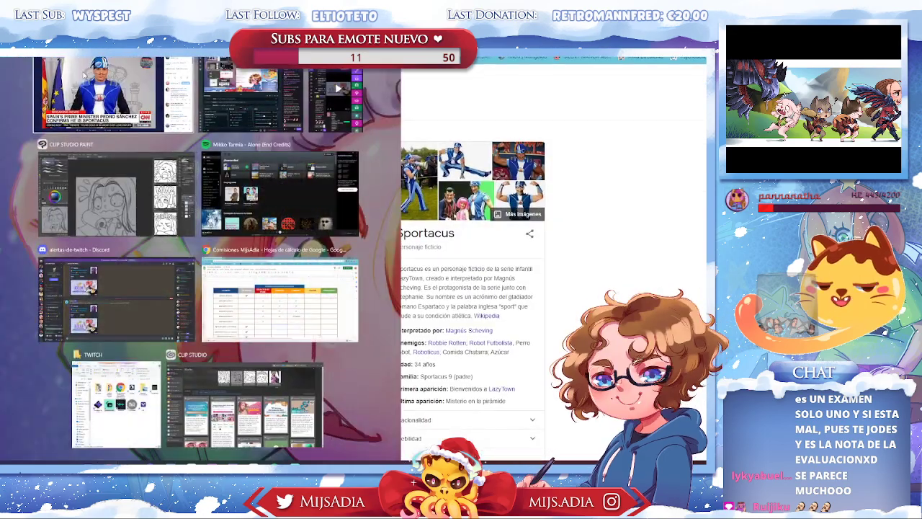
Place the tweet window beside the Google results and show the image results for sportacus
{"action": "left_click", "coordinate": [92, 80]}
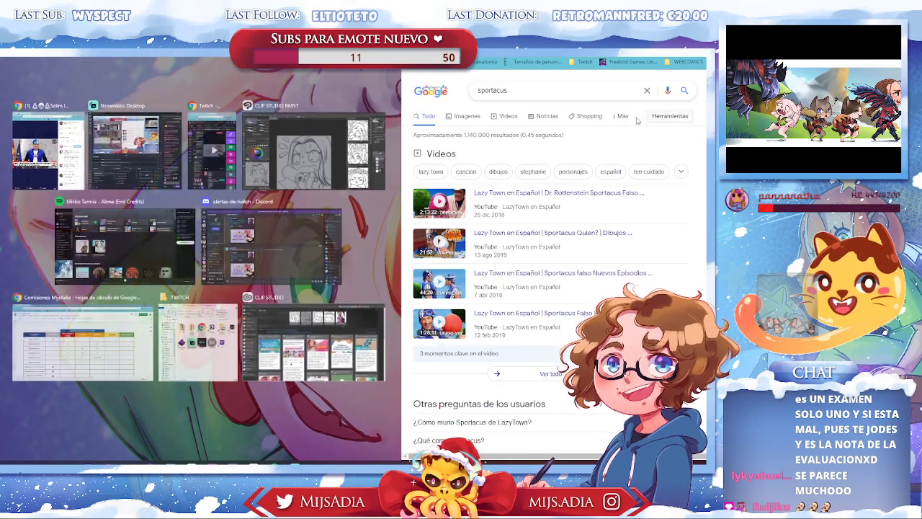
{"action": "left_click", "coordinate": [182, 178]}
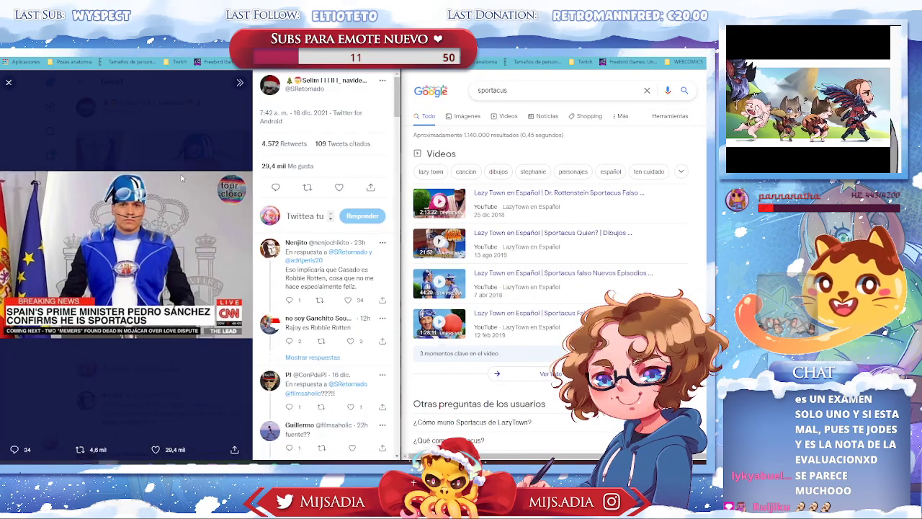
{"action": "left_click", "coordinate": [465, 115]}
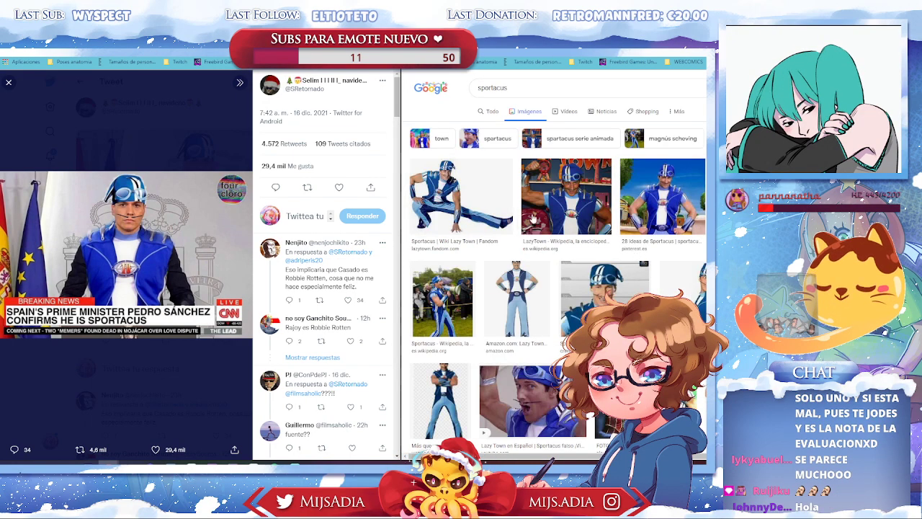
Preview the Pinterest and LazyTown Wiki pictures of Sportacus, open the Pinterest page and return to the image results
{"action": "left_click", "coordinate": [669, 213]}
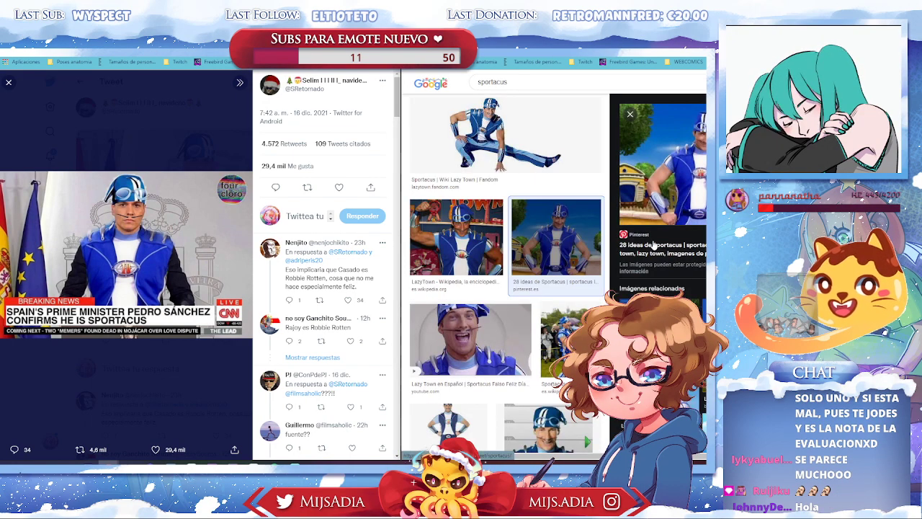
{"action": "scroll", "coordinate": [510, 180], "scroll_direction": "up", "scroll_amount": 1}
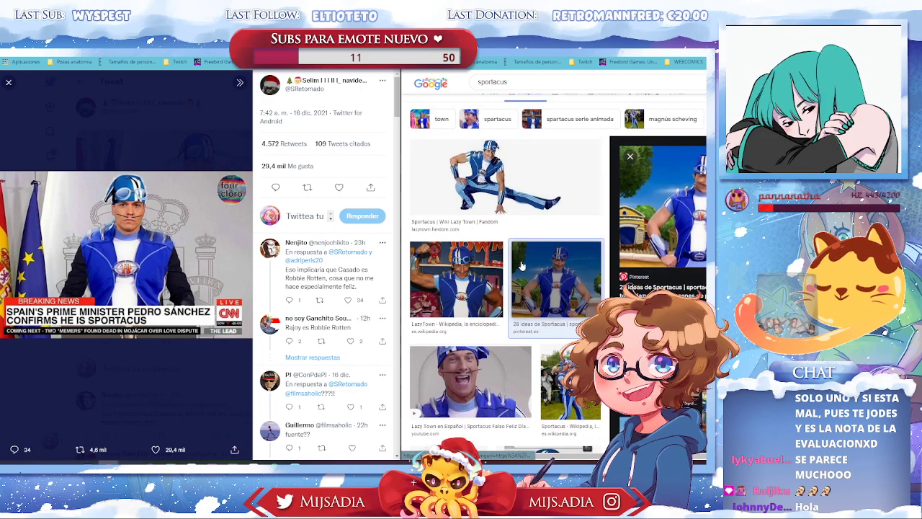
{"action": "left_click", "coordinate": [510, 179]}
{"action": "left_click", "coordinate": [556, 237]}
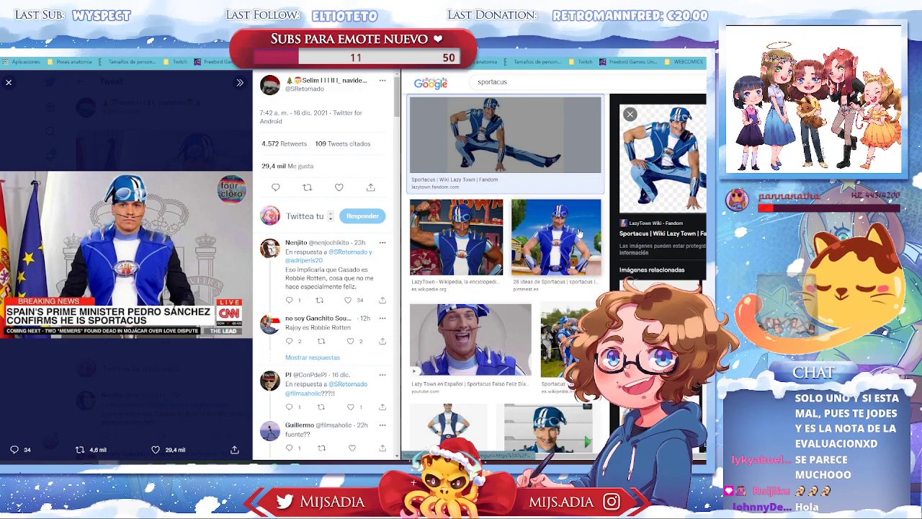
{"action": "right_click", "coordinate": [680, 171]}
{"action": "left_click", "coordinate": [691, 176]}
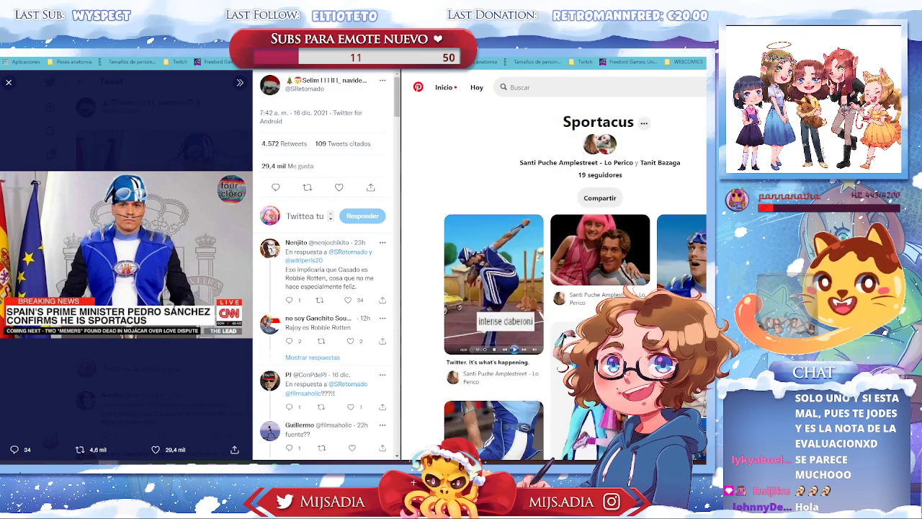
{"action": "key", "text": "alt+Left"}
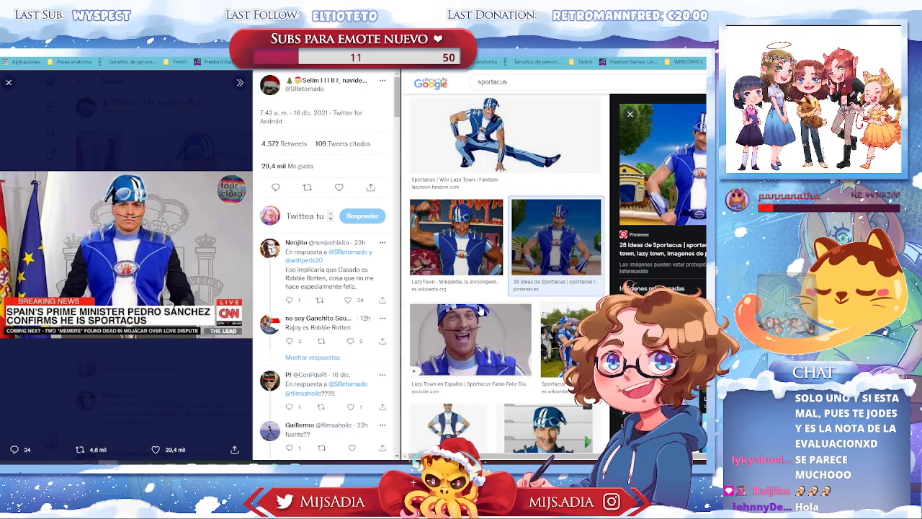
Preview the laughing Sportacus picture from the YouTube result and view it enlarged beside the tweet picture
{"action": "right_click", "coordinate": [453, 340]}
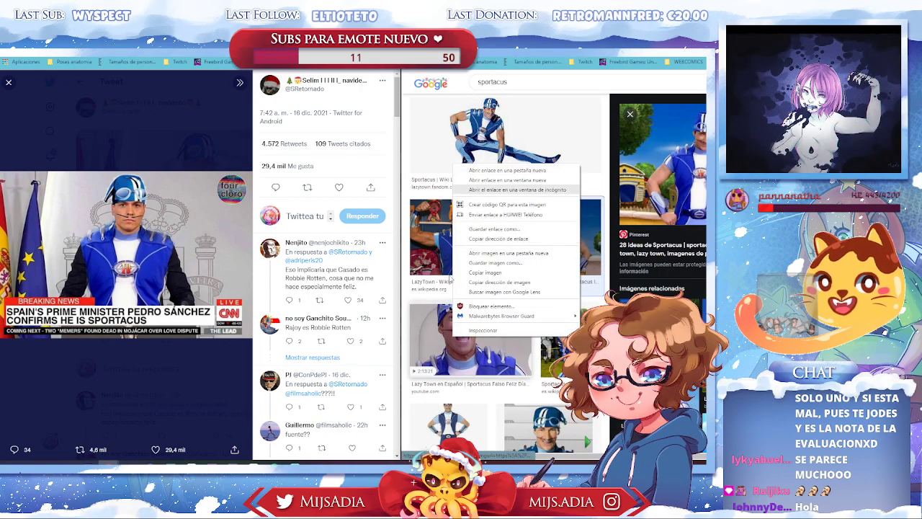
{"action": "left_click", "coordinate": [442, 354]}
{"action": "right_click", "coordinate": [677, 155]}
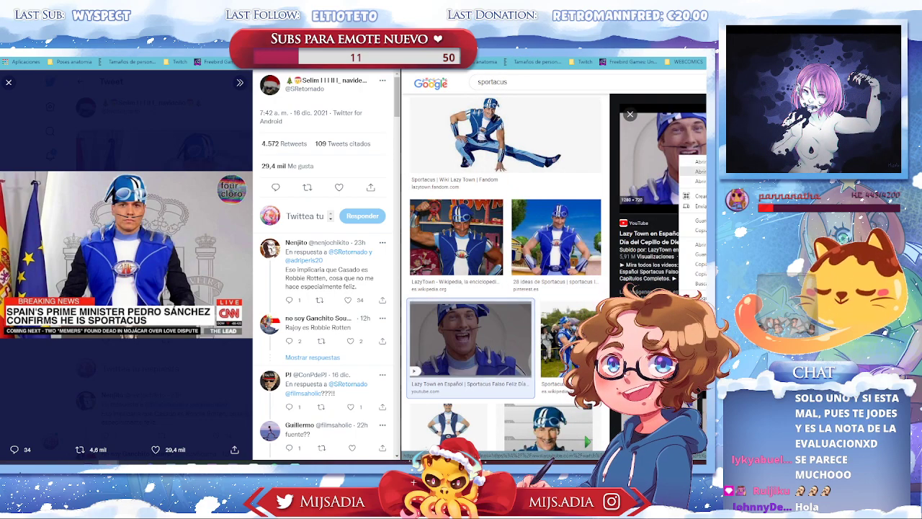
{"action": "left_click", "coordinate": [692, 245]}
{"action": "key", "text": "ctrl+Tab"}
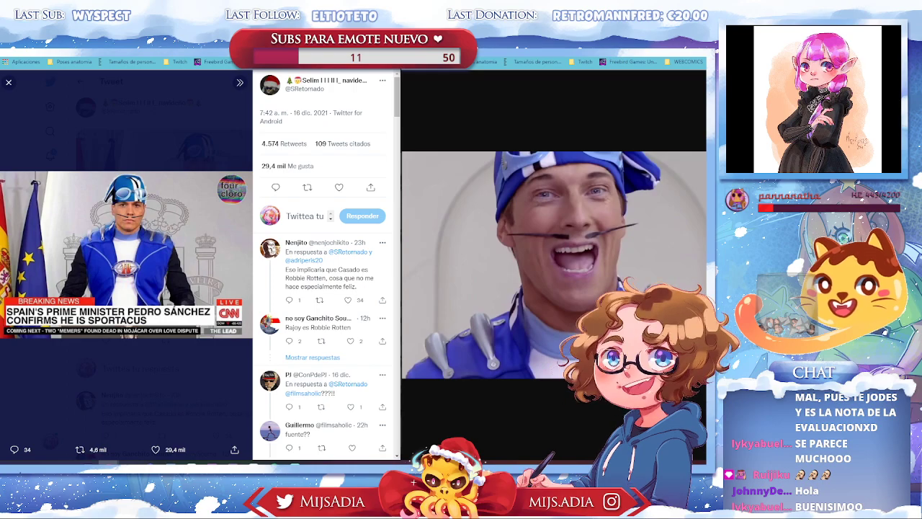
Leave the enlarged picture, preview the Criminal Case Fanmade picture of Sportacus and switch back to Clip Studio Paint
{"action": "key", "text": "Escape"}
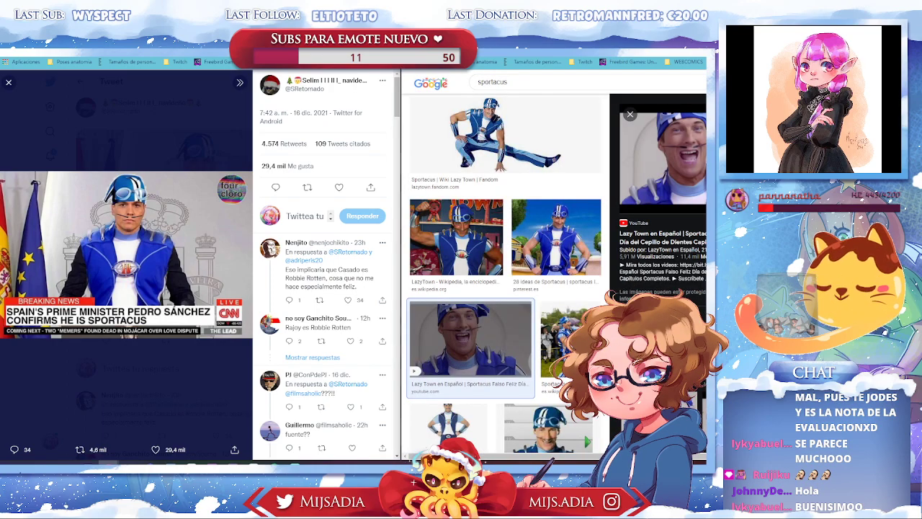
{"action": "key", "text": "Right"}
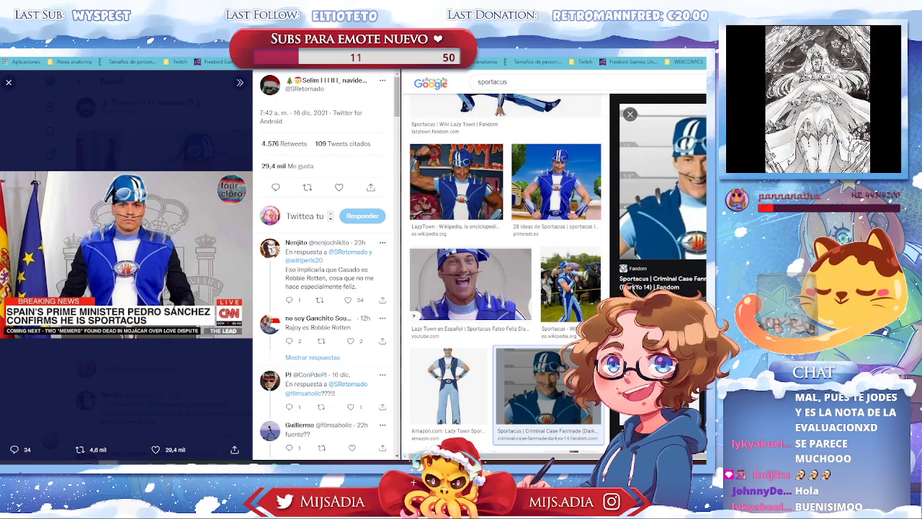
{"action": "key", "text": "alt+Tab"}
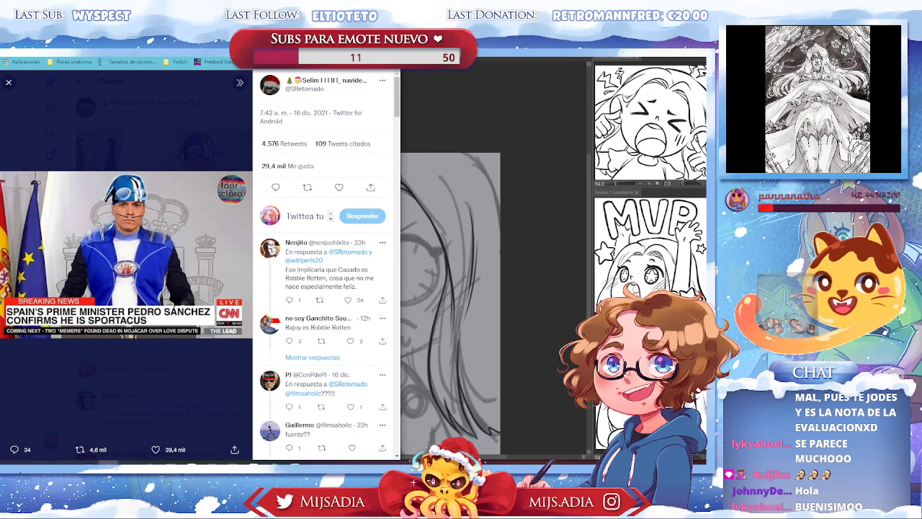
Switch to Clip Studio Paint and ink the character's jaw line and the cheek contour above the raised hand
{"action": "key", "text": "alt+Tab"}
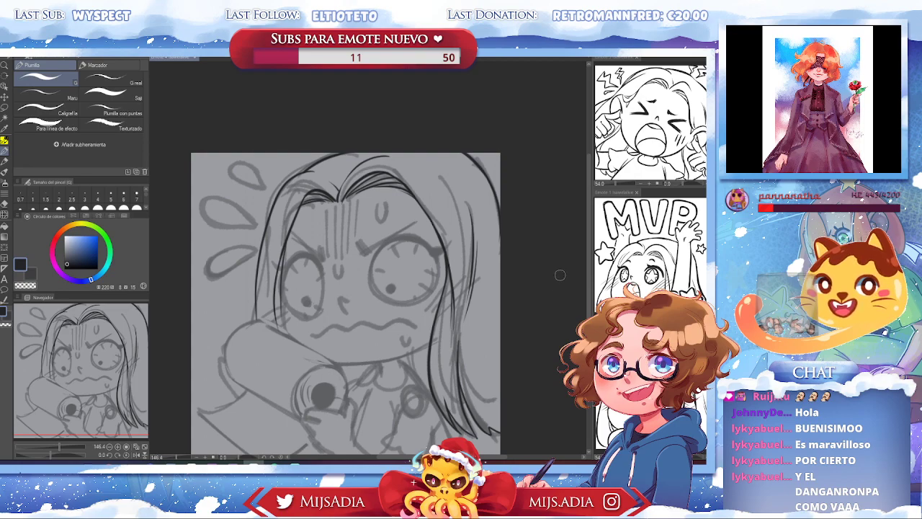
{"action": "mouse_move", "coordinate": [534, 274]}
{"action": "left_mouse_down"}
{"action": "mouse_move", "coordinate": [535, 264]}
{"action": "mouse_move", "coordinate": [506, 271]}
{"action": "left_mouse_up"}
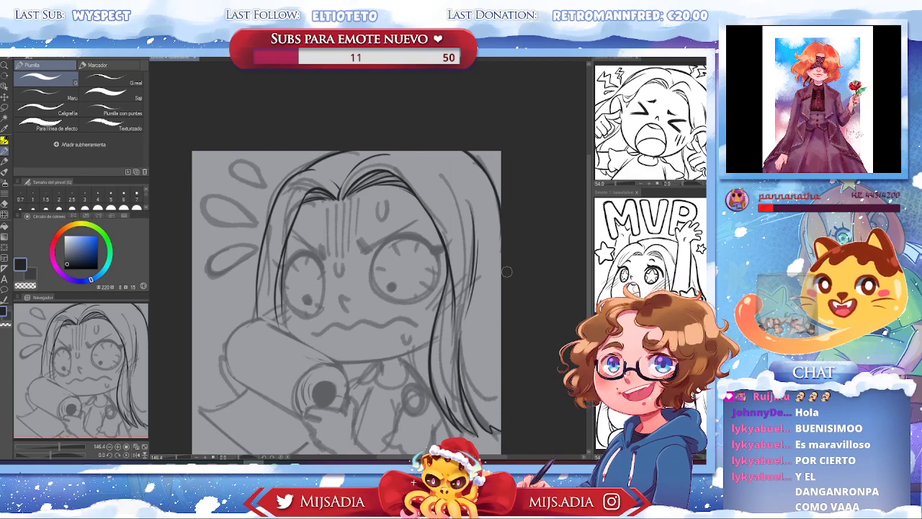
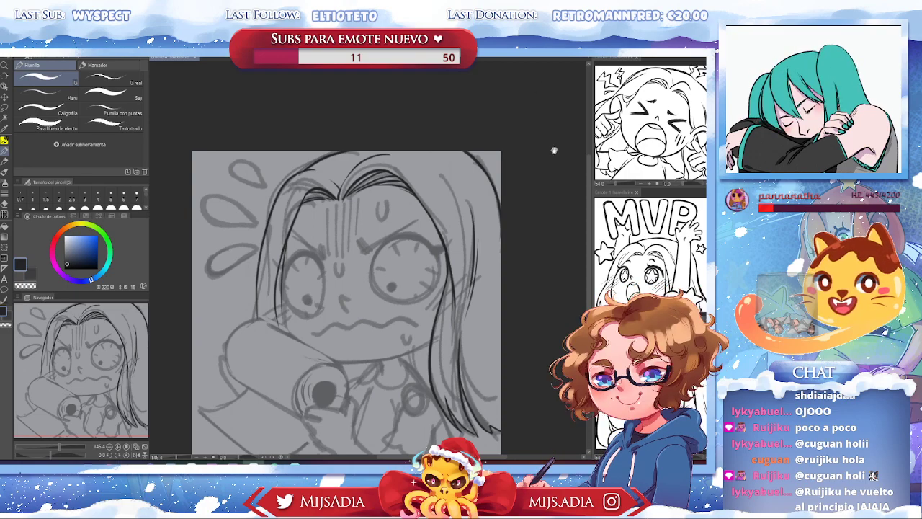
{"action": "left_click_drag", "start_coordinate": [423, 259], "coordinate": [445, 195]}
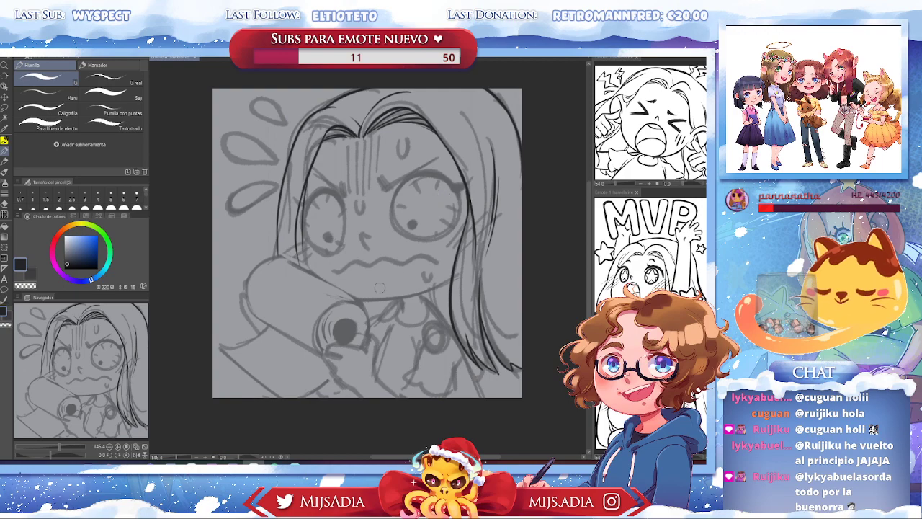
{"action": "left_click_drag", "start_coordinate": [353, 299], "coordinate": [420, 287]}
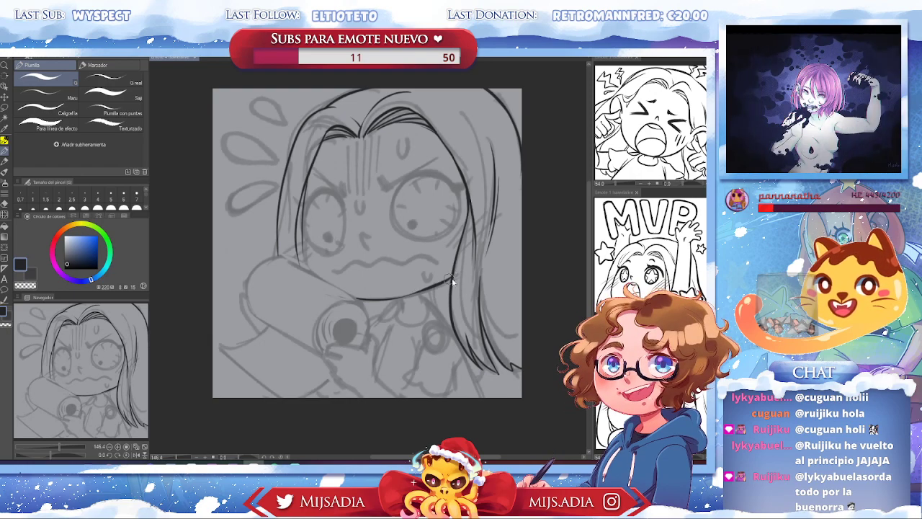
{"action": "left_click_drag", "start_coordinate": [452, 277], "coordinate": [401, 295]}
{"action": "mouse_move", "coordinate": [323, 283]}
{"action": "left_mouse_down"}
{"action": "mouse_move", "coordinate": [303, 244]}
{"action": "mouse_move", "coordinate": [303, 216]}
{"action": "left_mouse_up"}
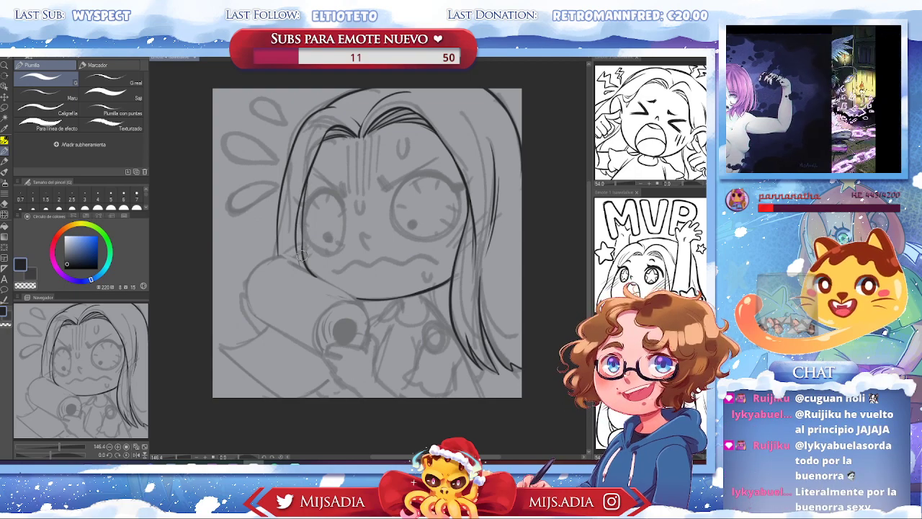
{"action": "left_click_drag", "start_coordinate": [303, 261], "coordinate": [302, 235]}
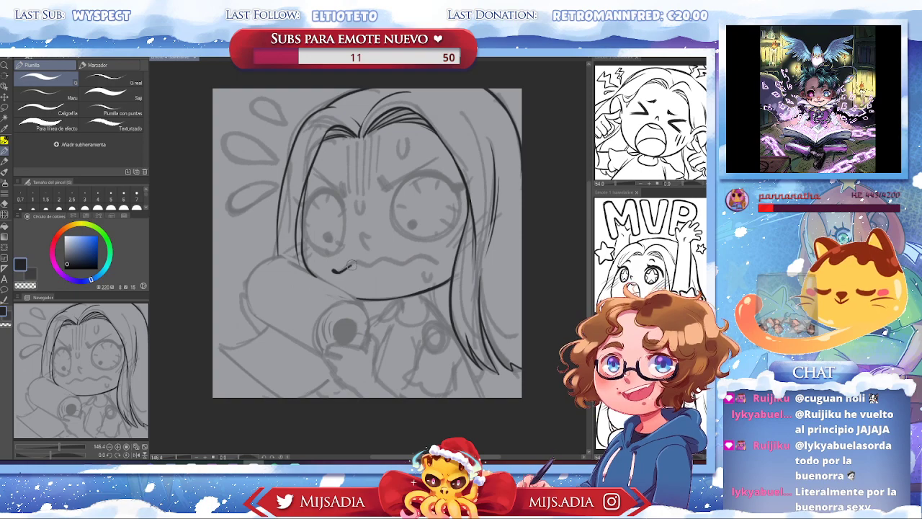
Ink the wavy mouth with the small nose above it and the sweat drop below its corner
{"action": "left_click_drag", "start_coordinate": [333, 271], "coordinate": [438, 265]}
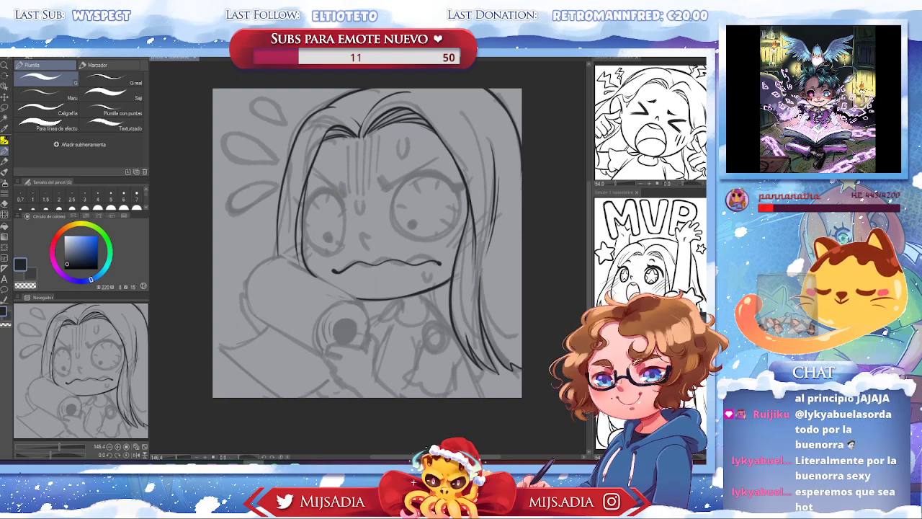
{"action": "key", "text": "ctrl+h"}
{"action": "key", "text": "ctrl+h"}
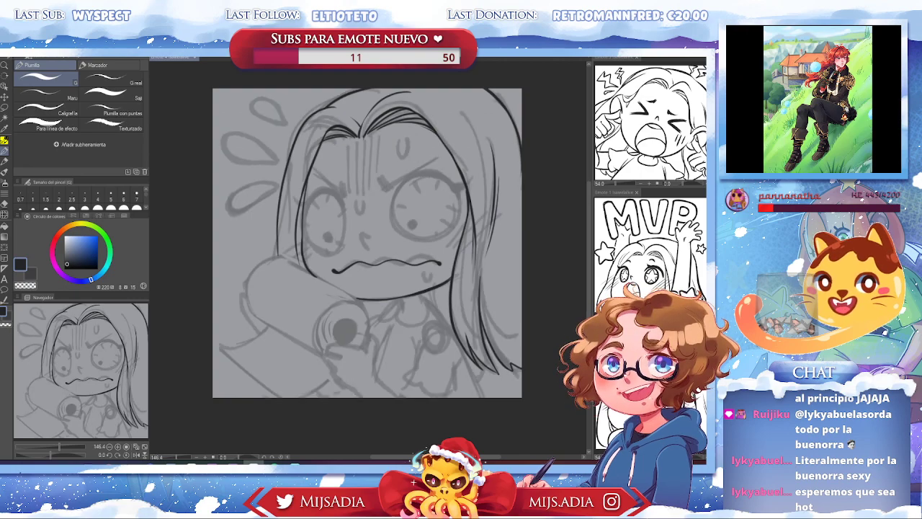
{"action": "mouse_move", "coordinate": [334, 274]}
{"action": "left_mouse_down"}
{"action": "mouse_move", "coordinate": [396, 261]}
{"action": "mouse_move", "coordinate": [435, 268]}
{"action": "left_mouse_up"}
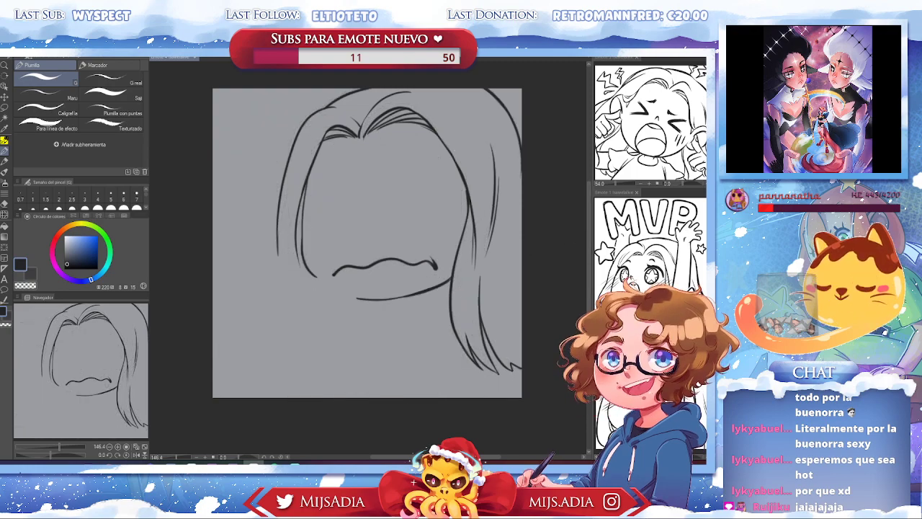
{"action": "key", "text": "ctrl+z"}
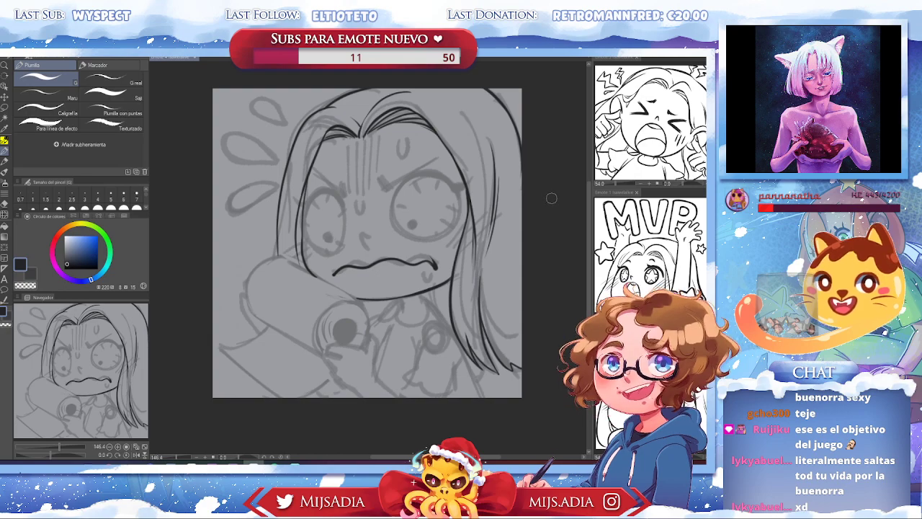
{"action": "left_click_drag", "start_coordinate": [361, 237], "coordinate": [364, 245]}
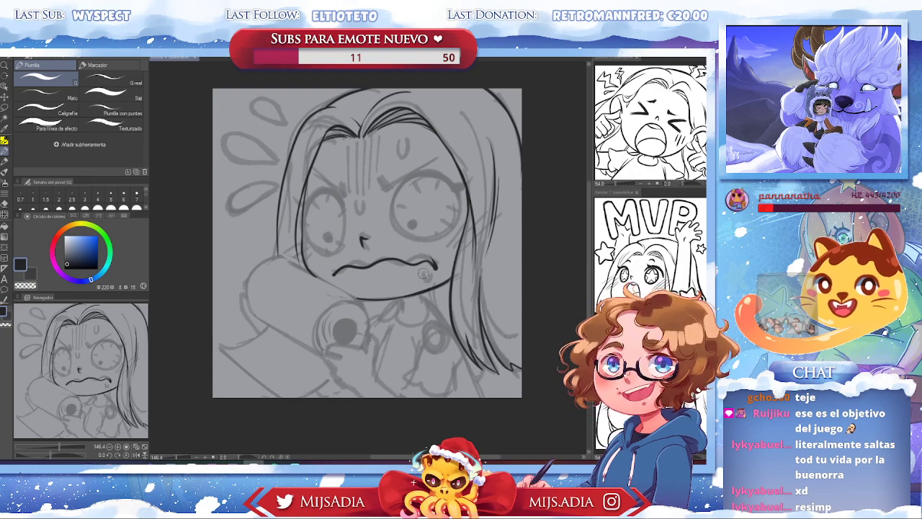
{"action": "left_click_drag", "start_coordinate": [423, 269], "coordinate": [432, 271]}
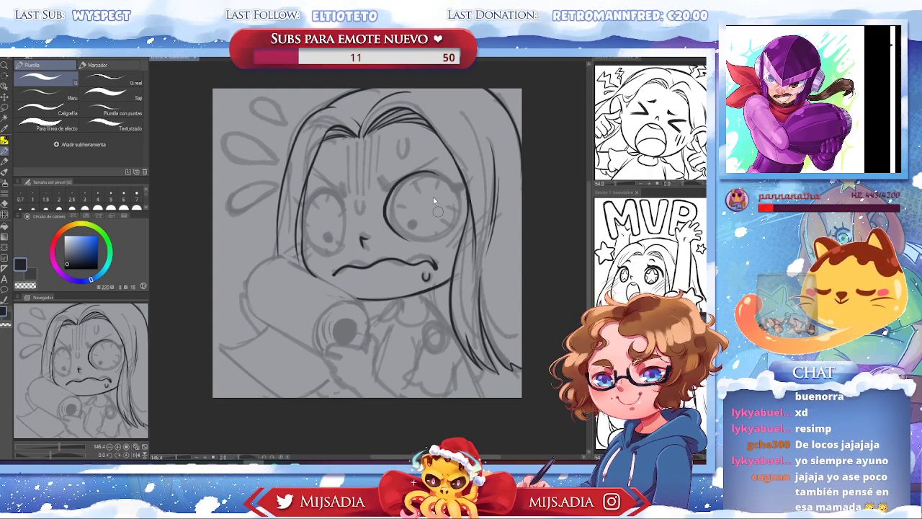
Ink the round outlines of both wide-open eyes with the pen, redoing strokes that miss the sketch
{"action": "mouse_move", "coordinate": [446, 177]}
{"action": "left_mouse_down"}
{"action": "mouse_move", "coordinate": [398, 173]}
{"action": "mouse_move", "coordinate": [389, 229]}
{"action": "mouse_move", "coordinate": [414, 172]}
{"action": "mouse_move", "coordinate": [393, 234]}
{"action": "mouse_move", "coordinate": [432, 244]}
{"action": "mouse_move", "coordinate": [448, 216]}
{"action": "mouse_move", "coordinate": [441, 244]}
{"action": "mouse_move", "coordinate": [439, 180]}
{"action": "mouse_move", "coordinate": [423, 173]}
{"action": "left_mouse_up"}
{"action": "key", "text": "ctrl+z"}
{"action": "key", "text": "ctrl+z"}
{"action": "key", "text": "ctrl+z"}
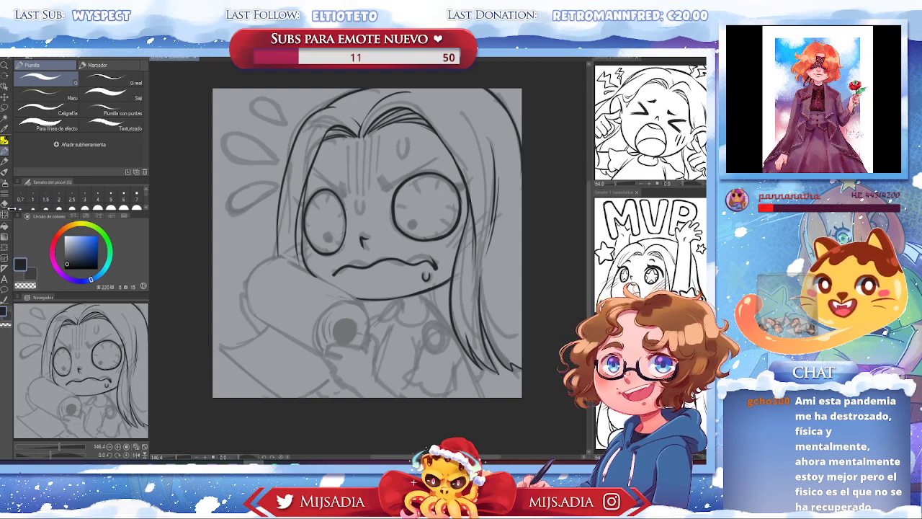
{"action": "key", "text": "e"}
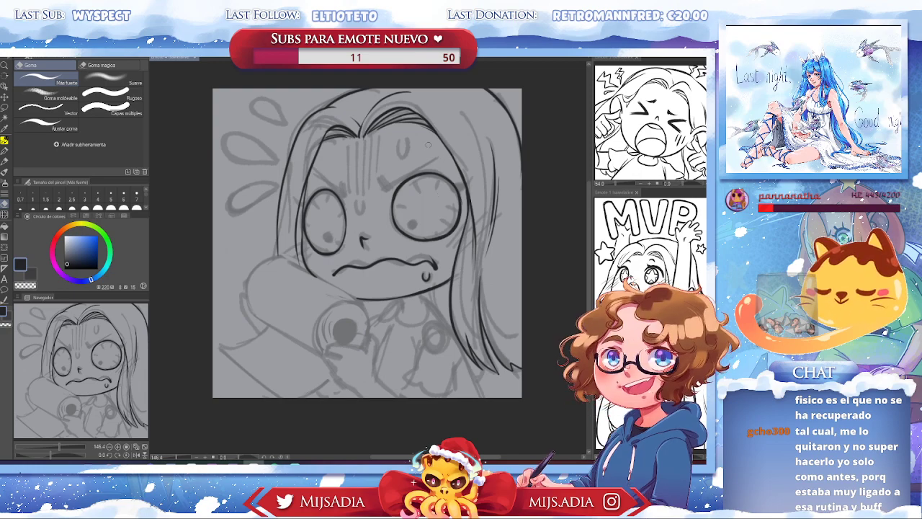
{"action": "key", "text": "p"}
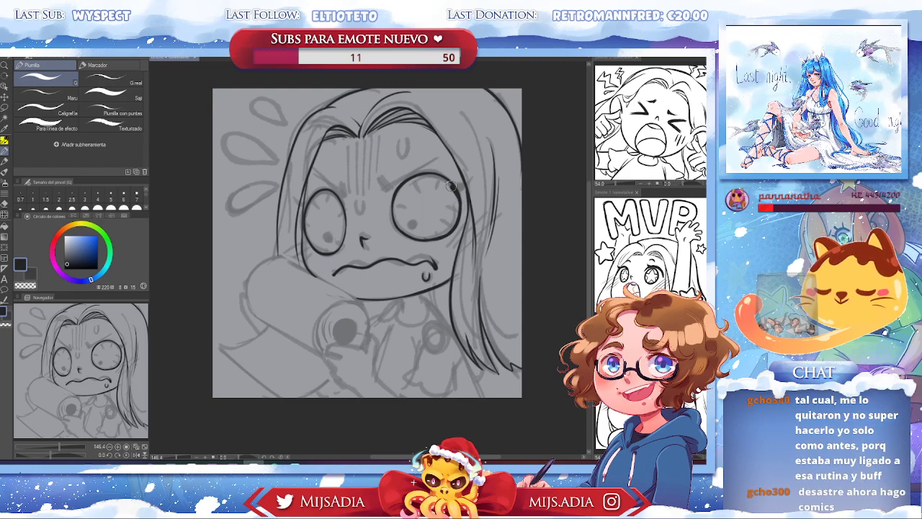
Thicken the upper outlines of both eyes with the line width correction tool
{"action": "left_click", "coordinate": [4, 299]}
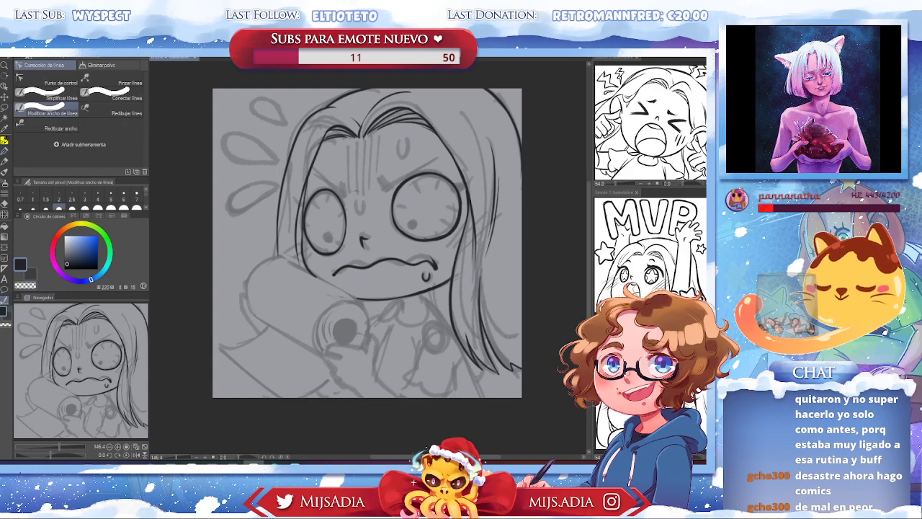
{"action": "left_click_drag", "start_coordinate": [346, 219], "coordinate": [337, 193]}
{"action": "left_click_drag", "start_coordinate": [318, 190], "coordinate": [307, 214]}
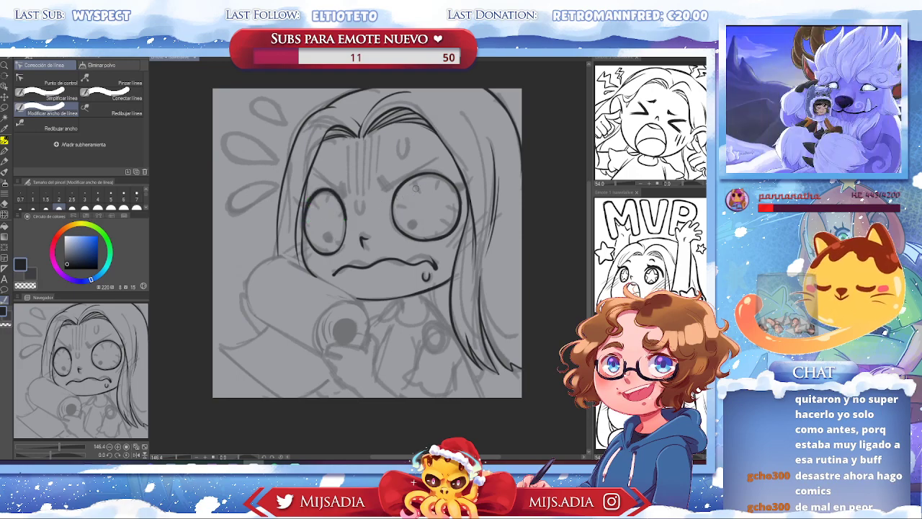
{"action": "mouse_move", "coordinate": [393, 207]}
{"action": "left_mouse_down"}
{"action": "mouse_move", "coordinate": [397, 185]}
{"action": "mouse_move", "coordinate": [417, 172]}
{"action": "mouse_move", "coordinate": [451, 183]}
{"action": "mouse_move", "coordinate": [463, 206]}
{"action": "left_mouse_up"}
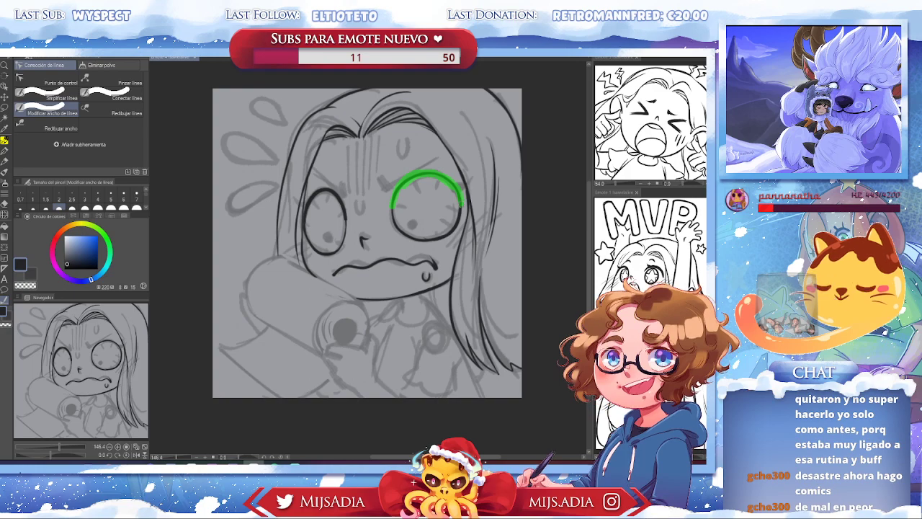
{"action": "left_click_drag", "start_coordinate": [404, 186], "coordinate": [393, 218]}
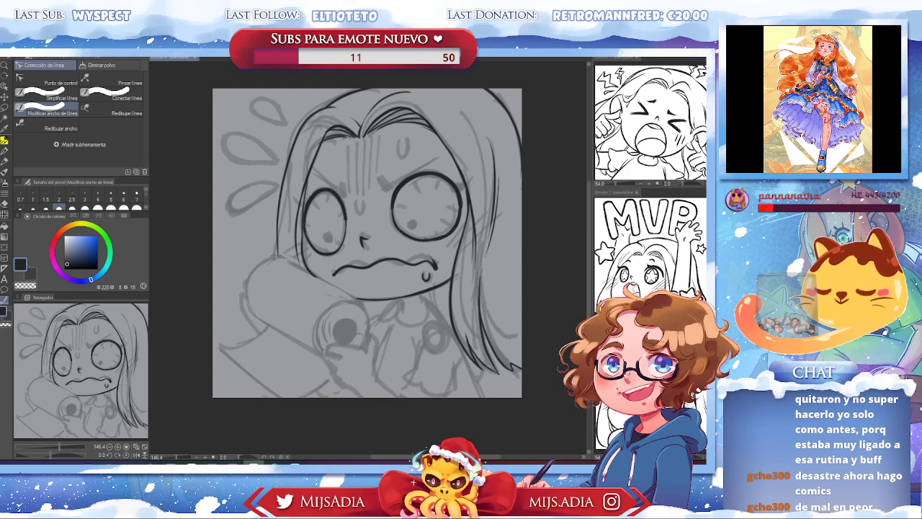
Ink the short eyelashes at the outer corners of both eyes with the pen
{"action": "key", "text": "p"}
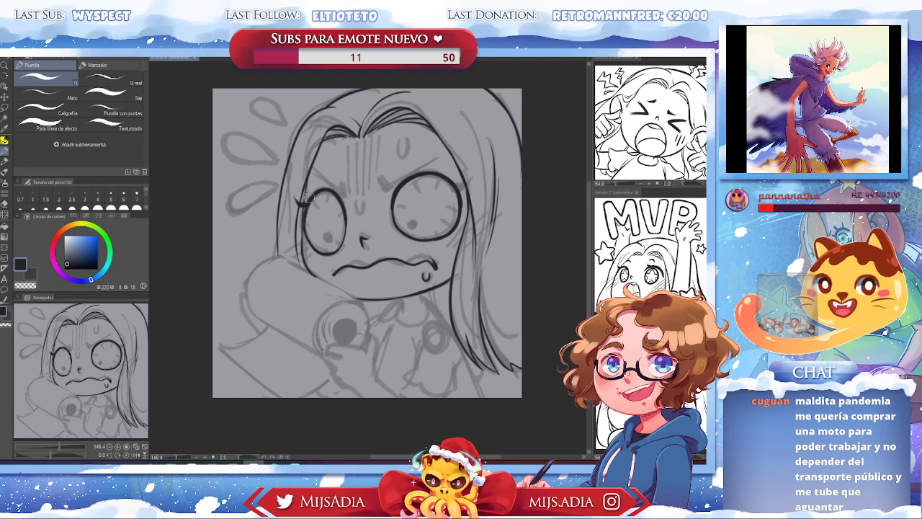
{"action": "left_click_drag", "start_coordinate": [302, 197], "coordinate": [299, 209]}
{"action": "key", "text": "ctrl+z"}
{"action": "key", "text": "ctrl+z"}
{"action": "key", "text": "ctrl+z"}
{"action": "key", "text": "ctrl+z"}
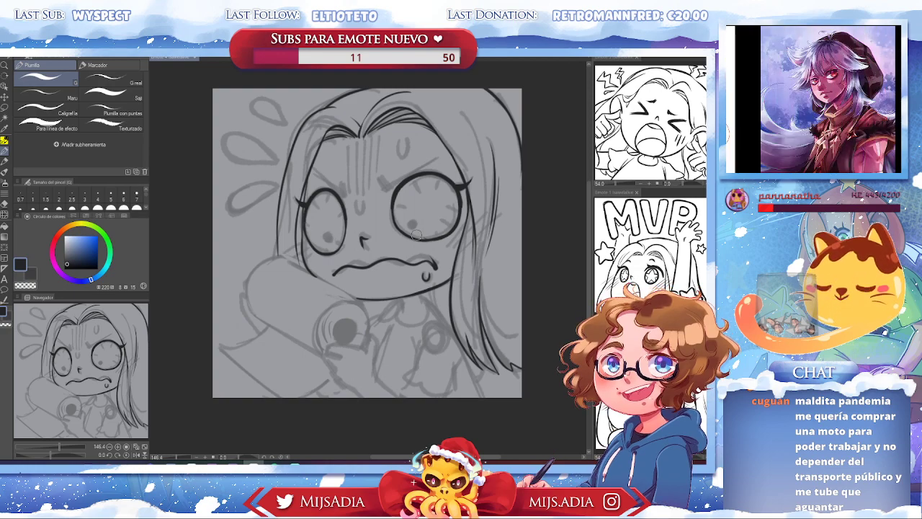
Ink both angry slanted eyebrows, thick at the inner ends and tapering outwards, redoing strokes as needed
{"action": "mouse_move", "coordinate": [384, 185]}
{"action": "left_mouse_down"}
{"action": "mouse_move", "coordinate": [397, 193]}
{"action": "mouse_move", "coordinate": [445, 156]}
{"action": "left_mouse_up"}
{"action": "key", "text": "ctrl+z"}
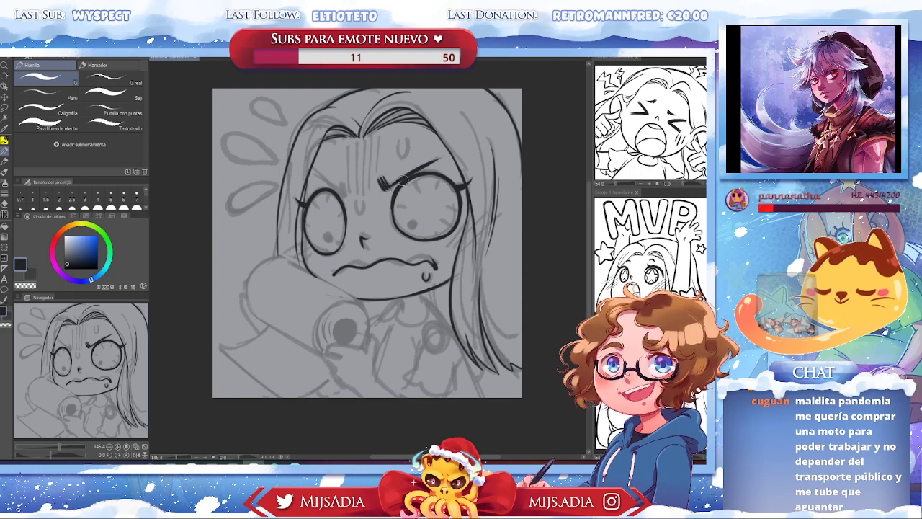
{"action": "key", "text": "ctrl+z"}
{"action": "left_click_drag", "start_coordinate": [381, 189], "coordinate": [442, 158]}
{"action": "key", "text": "ctrl+z"}
{"action": "left_click_drag", "start_coordinate": [382, 189], "coordinate": [445, 151]}
{"action": "key", "text": "ctrl+z"}
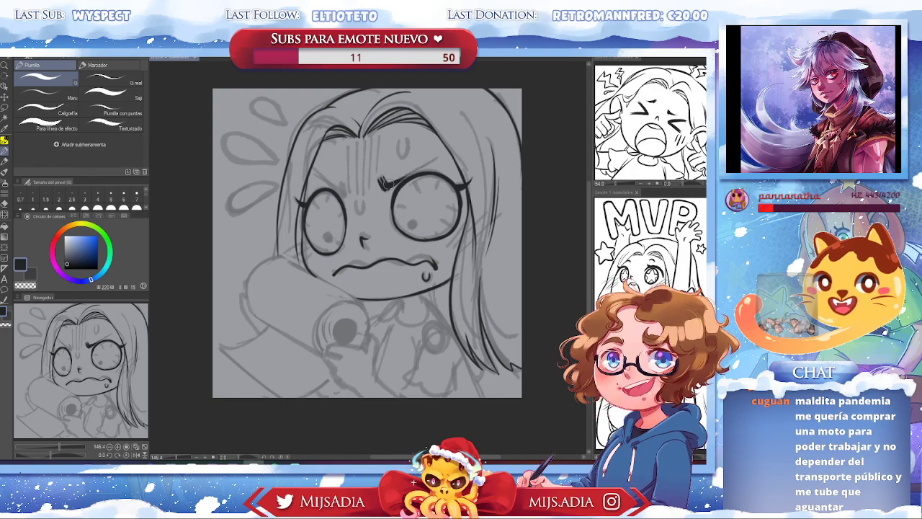
{"action": "mouse_move", "coordinate": [382, 189]}
{"action": "left_mouse_down"}
{"action": "mouse_move", "coordinate": [432, 165]}
{"action": "mouse_move", "coordinate": [408, 176]}
{"action": "left_mouse_up"}
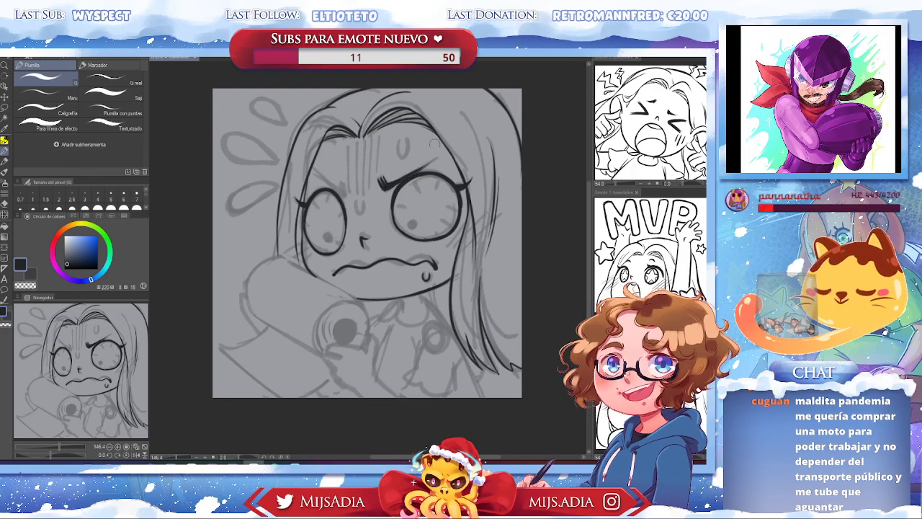
{"action": "mouse_move", "coordinate": [340, 180]}
{"action": "left_mouse_down"}
{"action": "mouse_move", "coordinate": [348, 197]}
{"action": "mouse_move", "coordinate": [321, 175]}
{"action": "left_mouse_up"}
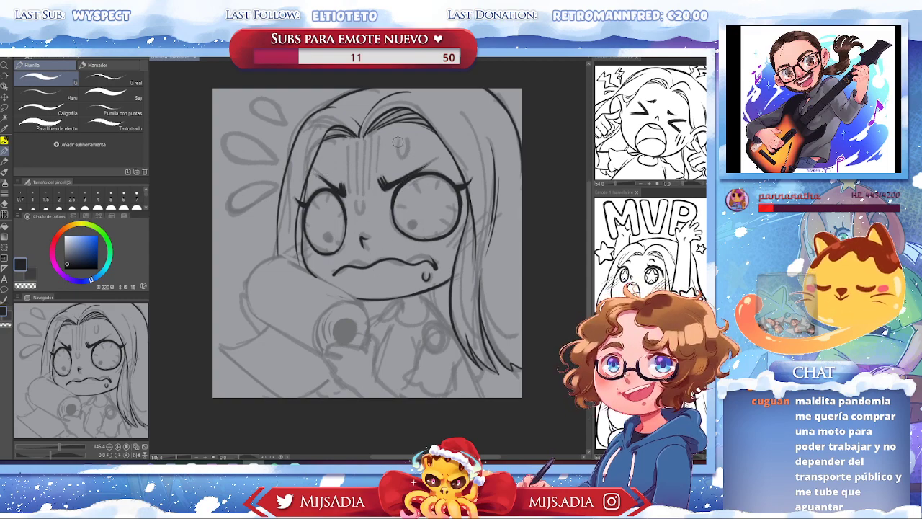
Ink the sweat drops on the forehead and nose bridge and the four vertical gloom lines between the eyebrows
{"action": "left_click_drag", "start_coordinate": [401, 137], "coordinate": [399, 149]}
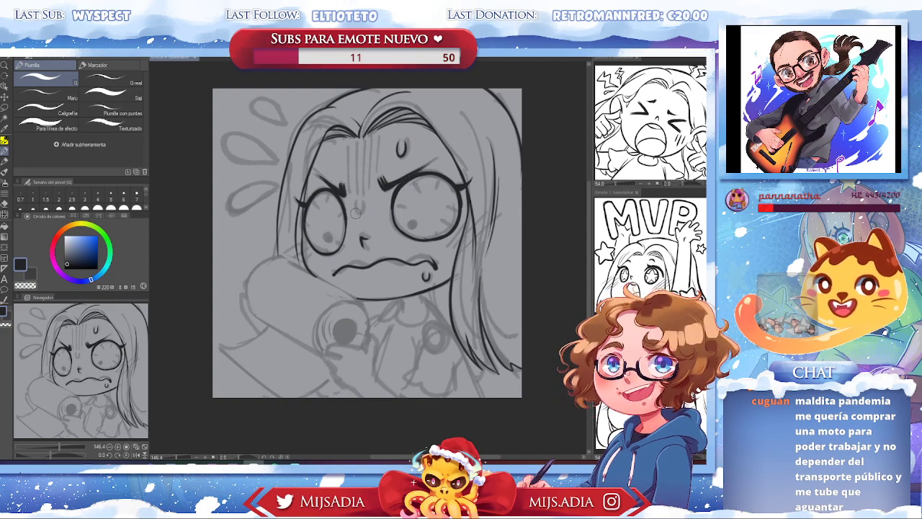
{"action": "left_click_drag", "start_coordinate": [355, 211], "coordinate": [360, 217]}
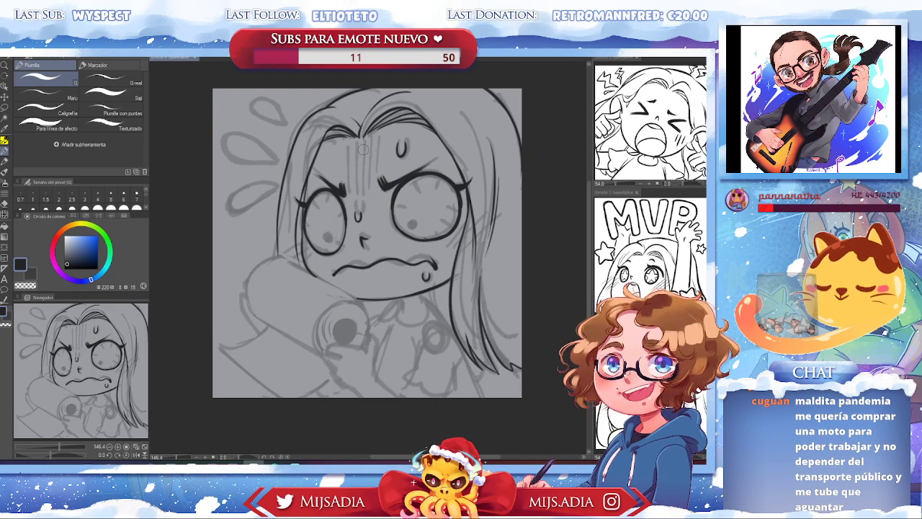
{"action": "left_click_drag", "start_coordinate": [361, 142], "coordinate": [363, 189]}
{"action": "key", "text": "ctrl+z"}
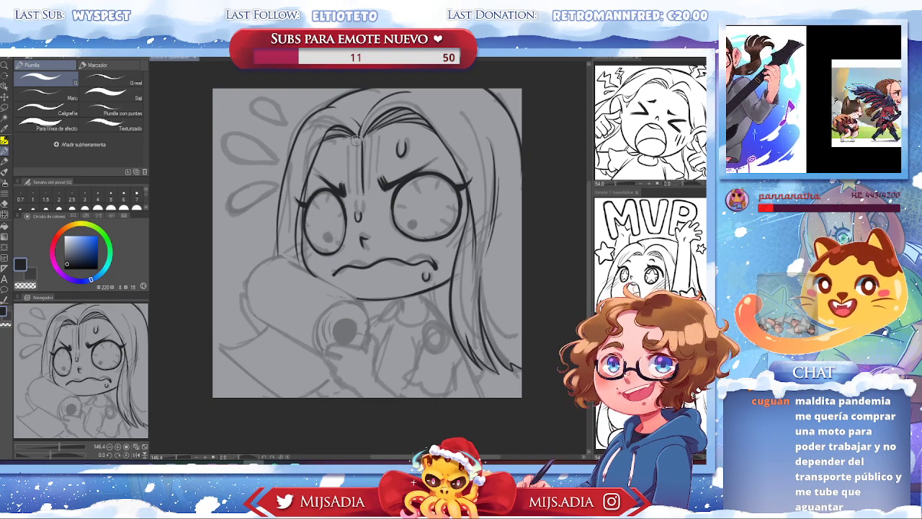
{"action": "mouse_move", "coordinate": [355, 137]}
{"action": "left_mouse_down"}
{"action": "mouse_move", "coordinate": [354, 185]}
{"action": "mouse_move", "coordinate": [349, 173]}
{"action": "left_mouse_up"}
{"action": "left_click_drag", "start_coordinate": [369, 140], "coordinate": [370, 192]}
{"action": "key", "text": "ctrl+z"}
{"action": "left_click_drag", "start_coordinate": [376, 136], "coordinate": [375, 179]}
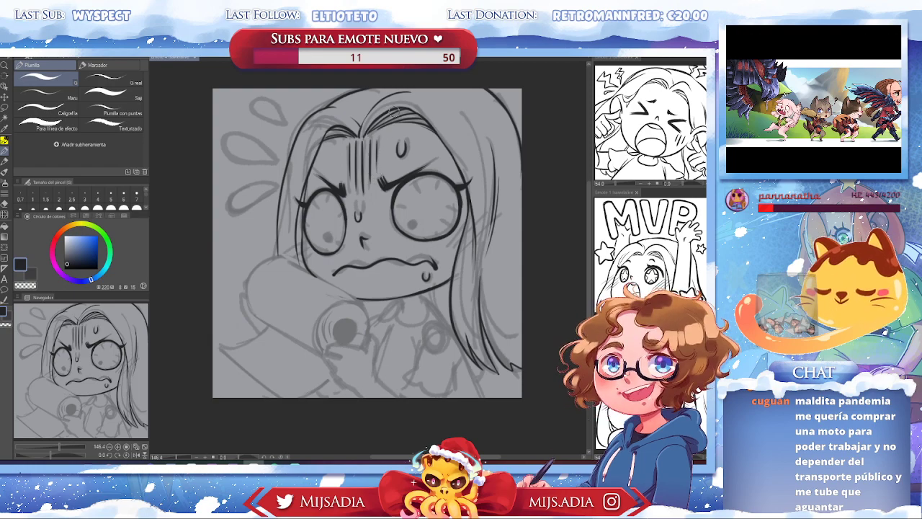
Ink the small solid pupils in both eyes and the vein marks in the larger eye
{"action": "left_click_drag", "start_coordinate": [412, 224], "coordinate": [414, 226]}
{"action": "left_click_drag", "start_coordinate": [330, 238], "coordinate": [329, 237]}
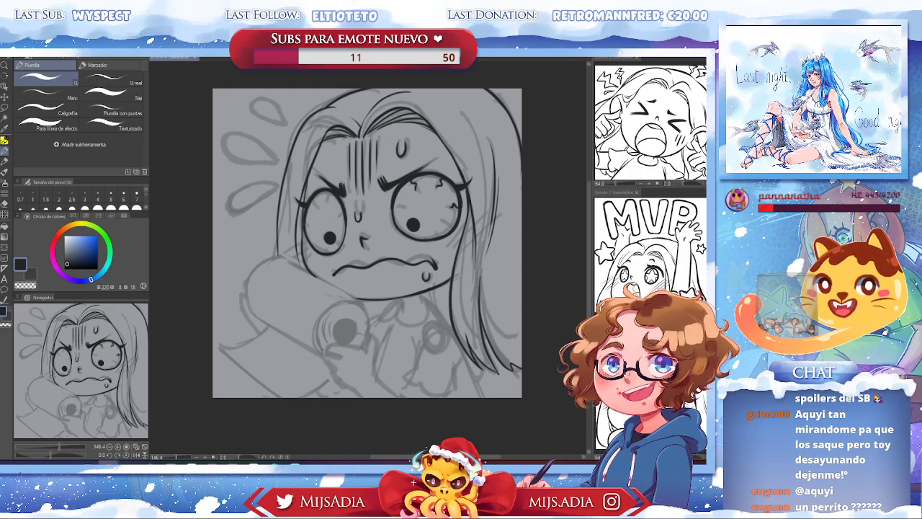
Extend the outer hair line beside the smaller eye down to the raised hand
{"action": "left_click_drag", "start_coordinate": [287, 184], "coordinate": [280, 196]}
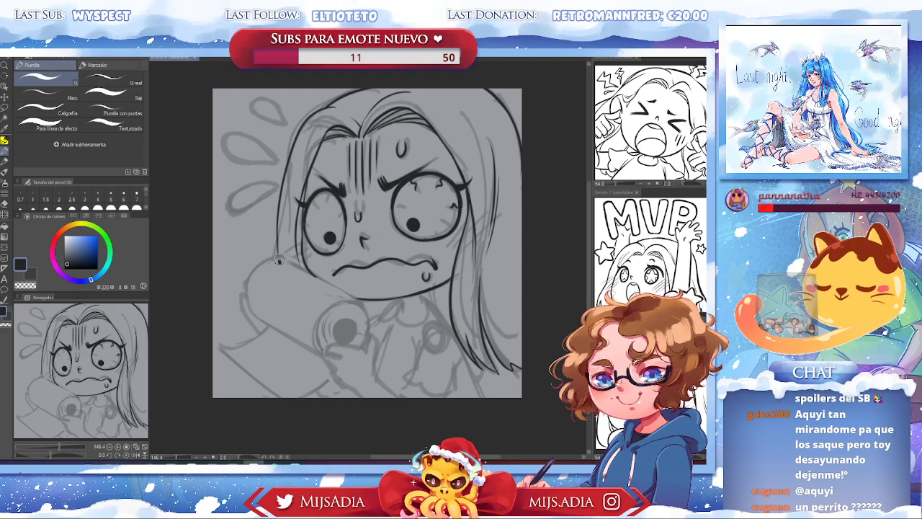
{"action": "left_click_drag", "start_coordinate": [282, 232], "coordinate": [276, 268]}
{"action": "key", "text": "ctrl+z"}
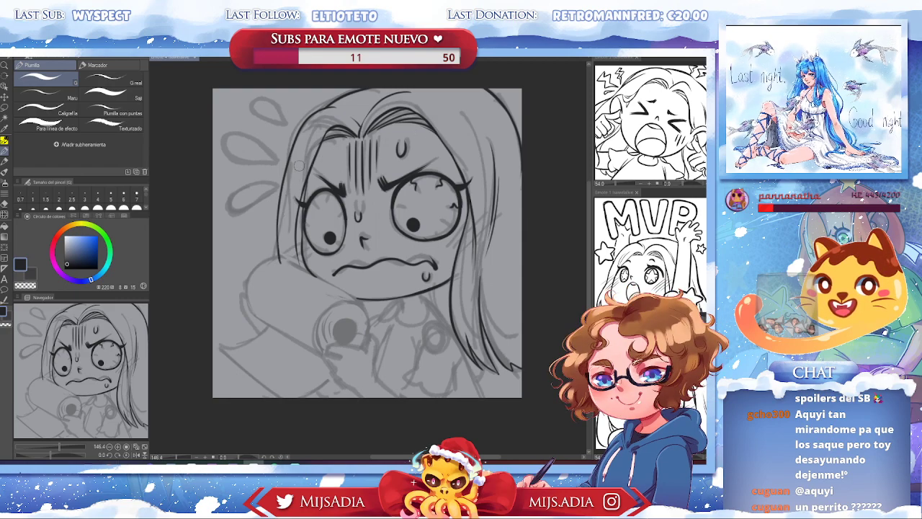
Ink the body line running down beneath the long hair, the inner arm line and the wavy shape at the arm's end
{"action": "left_click_drag", "start_coordinate": [490, 309], "coordinate": [486, 286]}
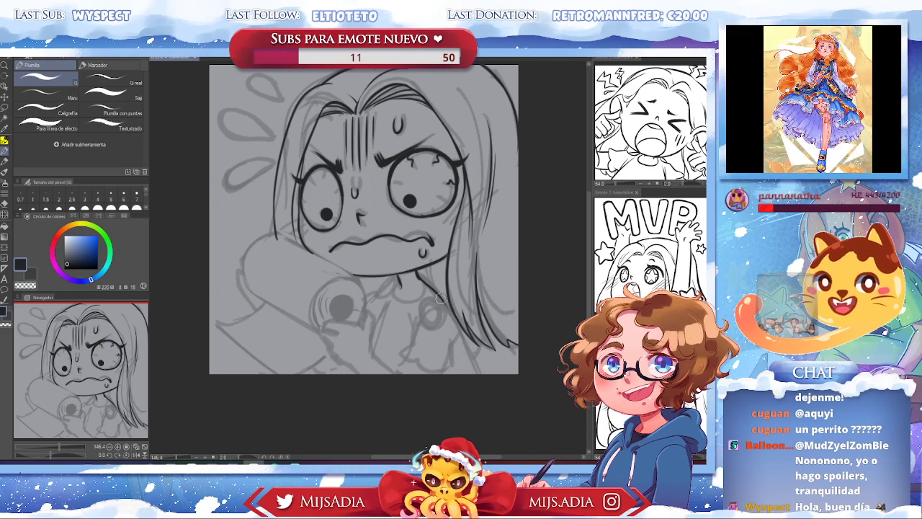
{"action": "left_click_drag", "start_coordinate": [437, 295], "coordinate": [470, 373]}
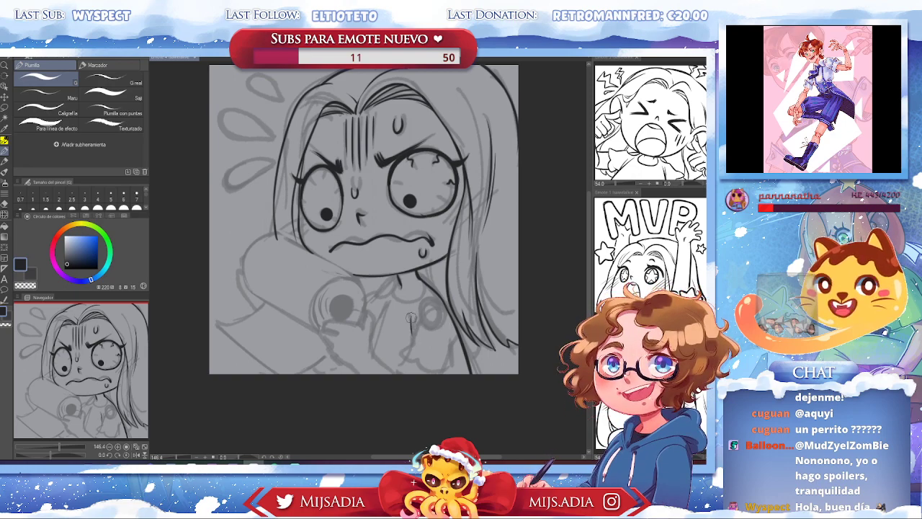
{"action": "left_click_drag", "start_coordinate": [411, 316], "coordinate": [415, 346]}
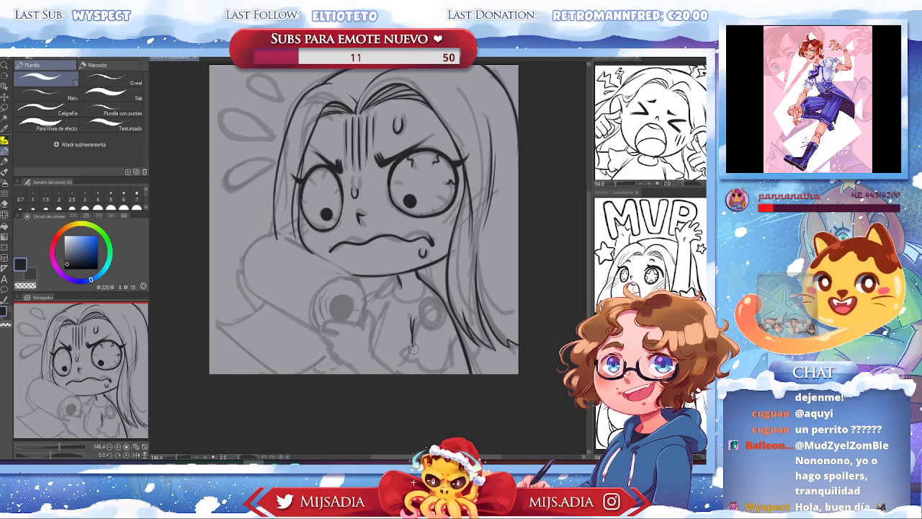
{"action": "left_click_drag", "start_coordinate": [412, 318], "coordinate": [415, 344]}
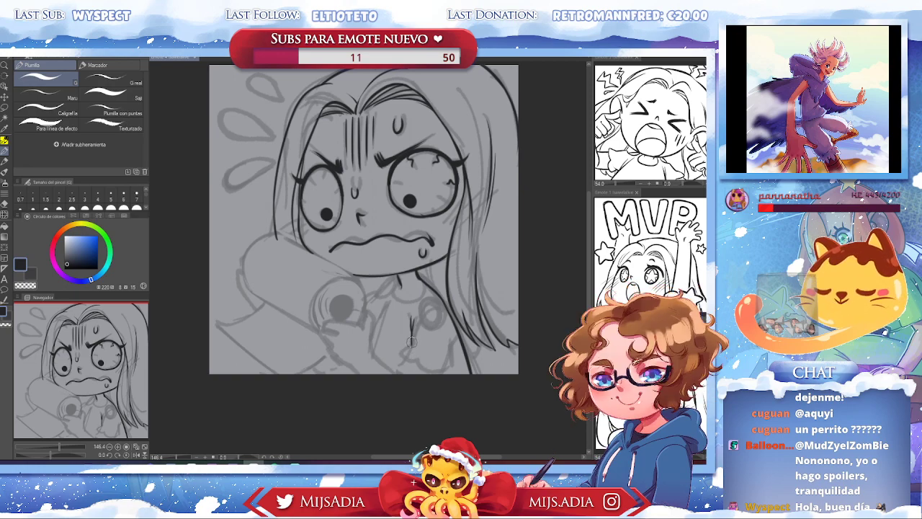
{"action": "left_click_drag", "start_coordinate": [414, 341], "coordinate": [404, 353]}
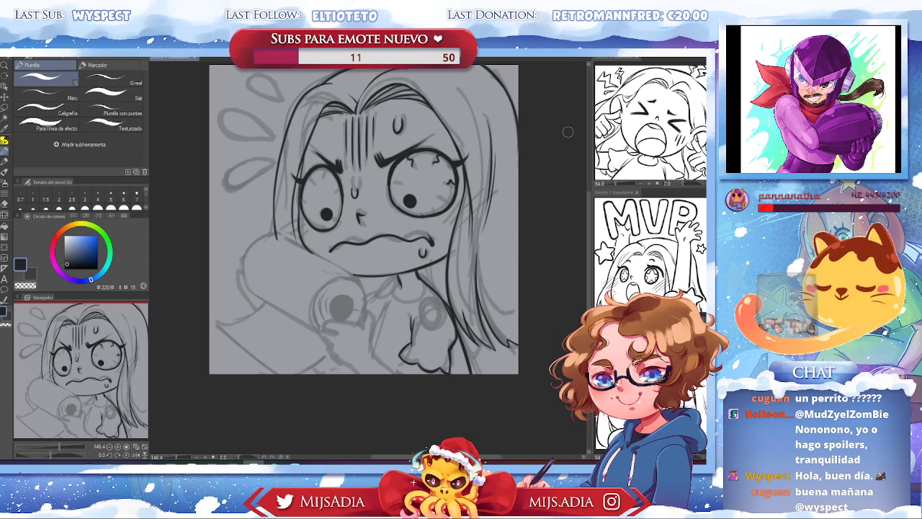
{"action": "key", "text": "e"}
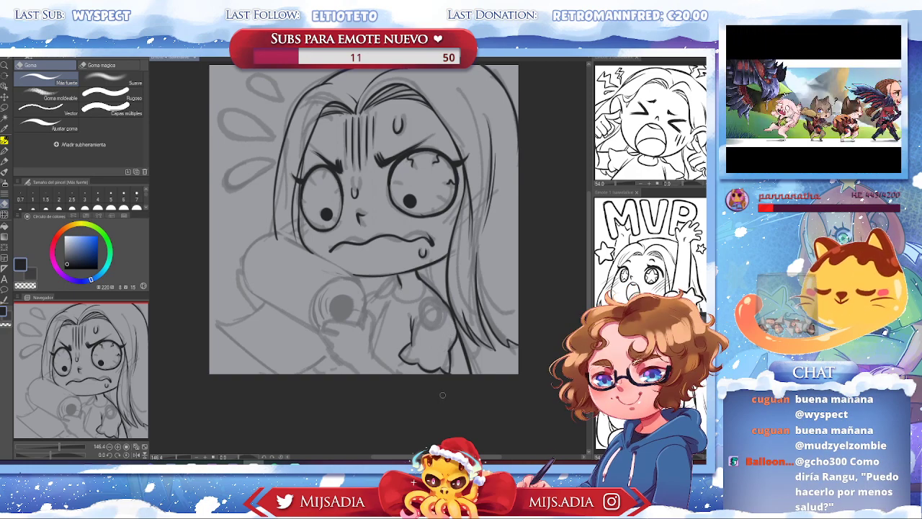
{"action": "key", "text": "p"}
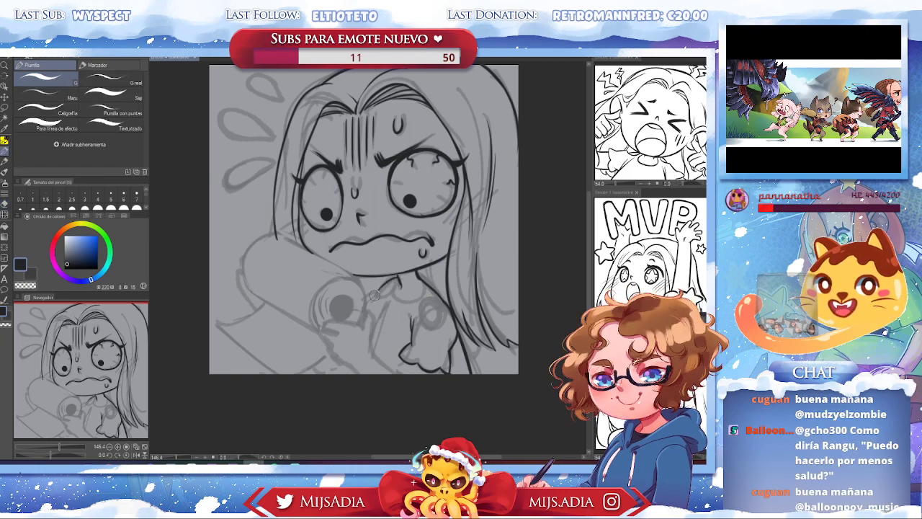
Ink the far shoulder line, the rounded neckline below the neck and the round shape on the upper arm
{"action": "left_click_drag", "start_coordinate": [398, 281], "coordinate": [368, 296]}
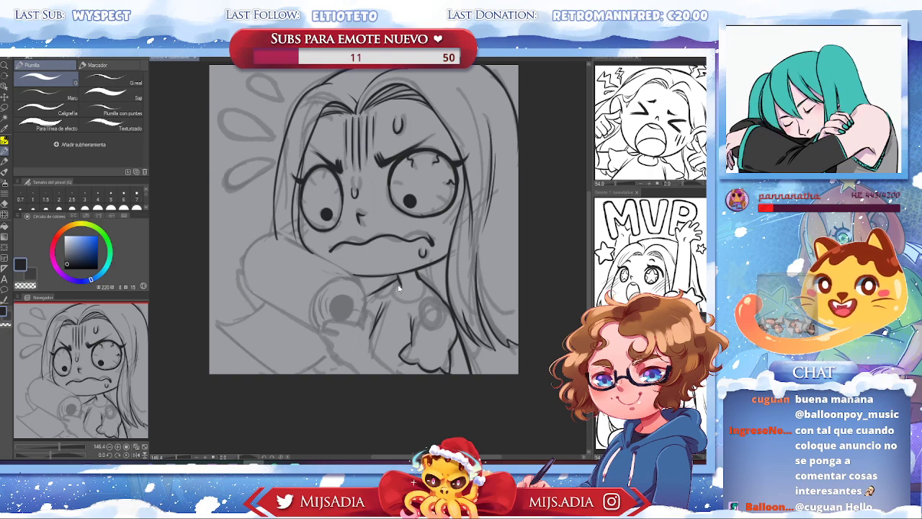
{"action": "mouse_move", "coordinate": [395, 281]}
{"action": "left_mouse_down"}
{"action": "mouse_move", "coordinate": [408, 309]}
{"action": "mouse_move", "coordinate": [432, 284]}
{"action": "left_mouse_up"}
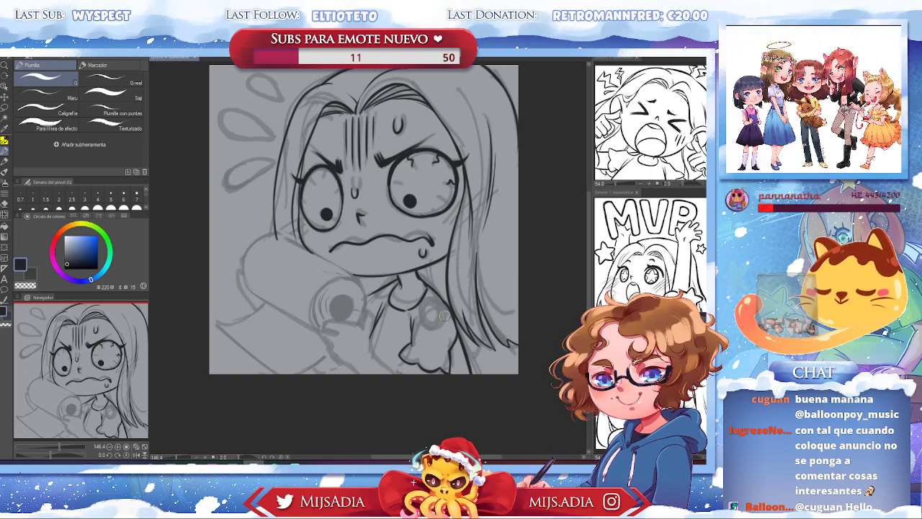
{"action": "mouse_move", "coordinate": [444, 316]}
{"action": "left_mouse_down"}
{"action": "mouse_move", "coordinate": [426, 331]}
{"action": "mouse_move", "coordinate": [444, 313]}
{"action": "mouse_move", "coordinate": [433, 307]}
{"action": "mouse_move", "coordinate": [422, 337]}
{"action": "mouse_move", "coordinate": [449, 296]}
{"action": "left_mouse_up"}
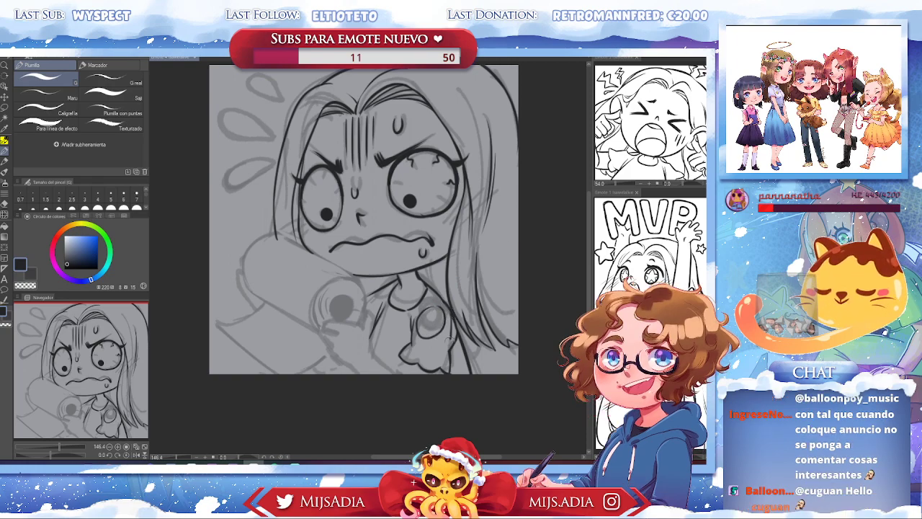
Ink the hair strands hanging behind the arm and erase the excess line beside the round upper-arm shape
{"action": "left_click_drag", "start_coordinate": [450, 311], "coordinate": [461, 371]}
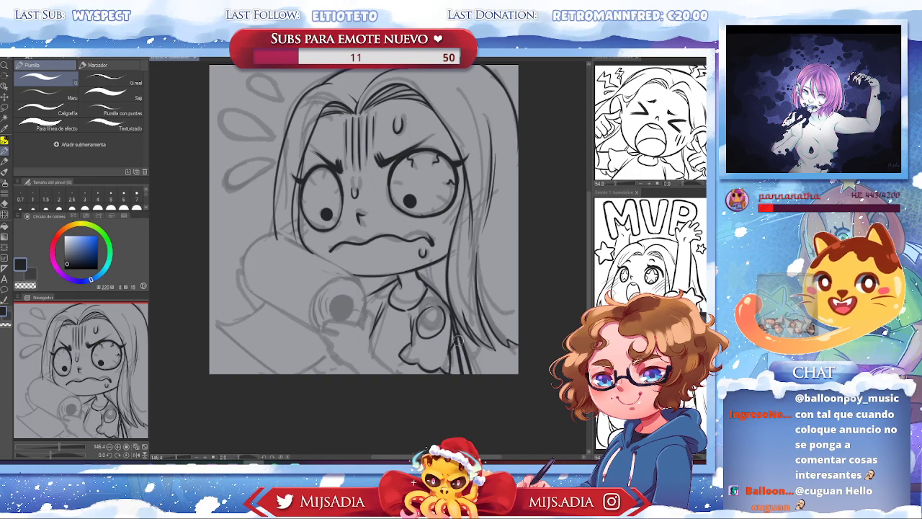
{"action": "key", "text": "e"}
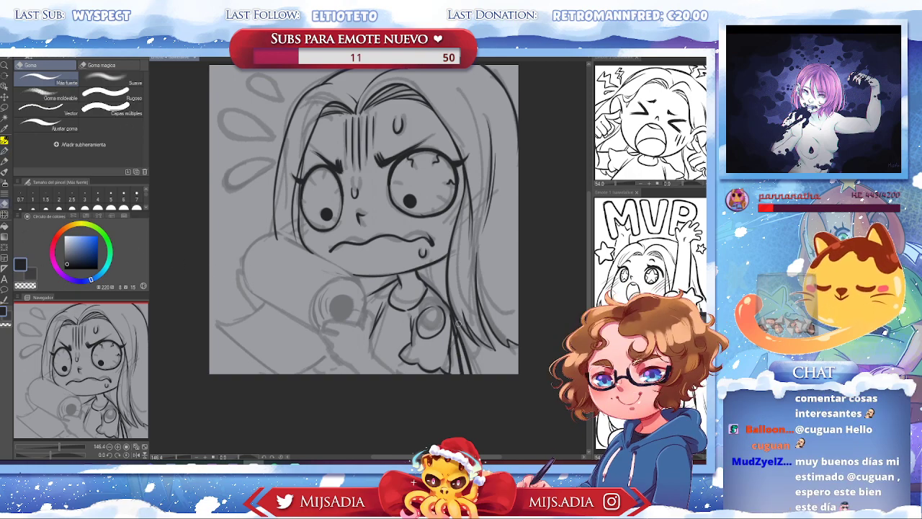
{"action": "left_click_drag", "start_coordinate": [458, 325], "coordinate": [451, 310]}
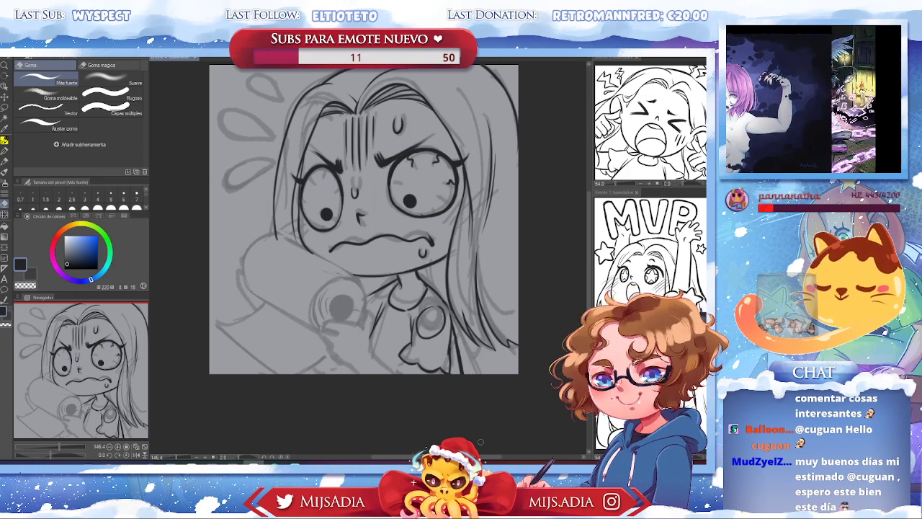
{"action": "key", "text": "p"}
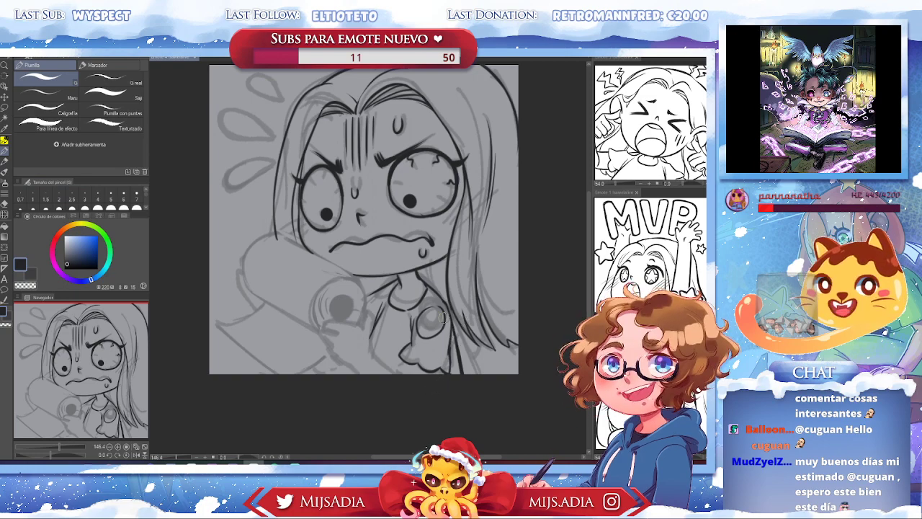
Ink the short band across the arm below the round shape, redoing the erasing and strengthening the round outline
{"action": "left_click_drag", "start_coordinate": [449, 330], "coordinate": [421, 341]}
{"action": "key", "text": "e"}
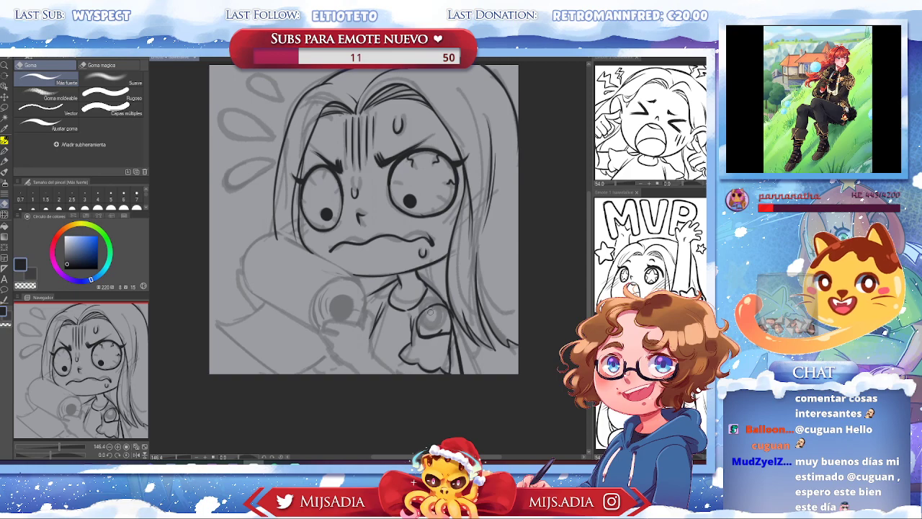
{"action": "left_click_drag", "start_coordinate": [446, 324], "coordinate": [425, 334]}
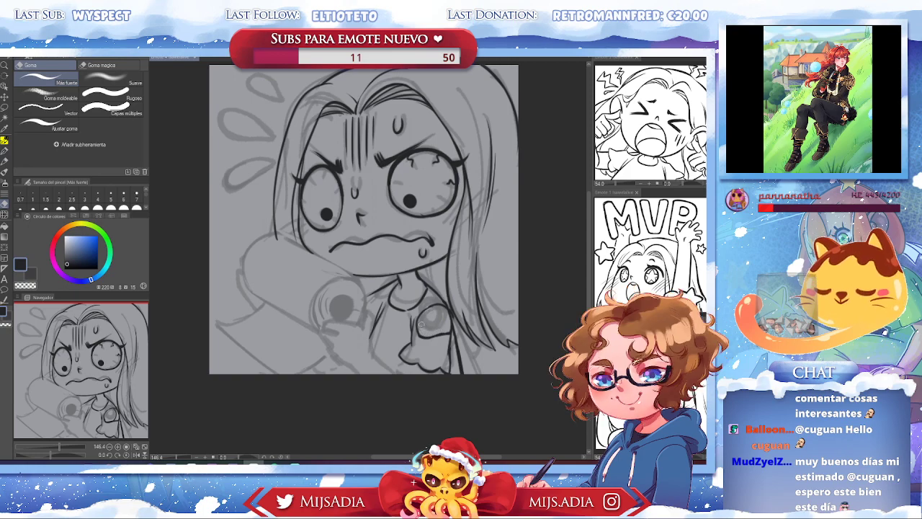
{"action": "key", "text": "ctrl+z"}
{"action": "key", "text": "ctrl+z"}
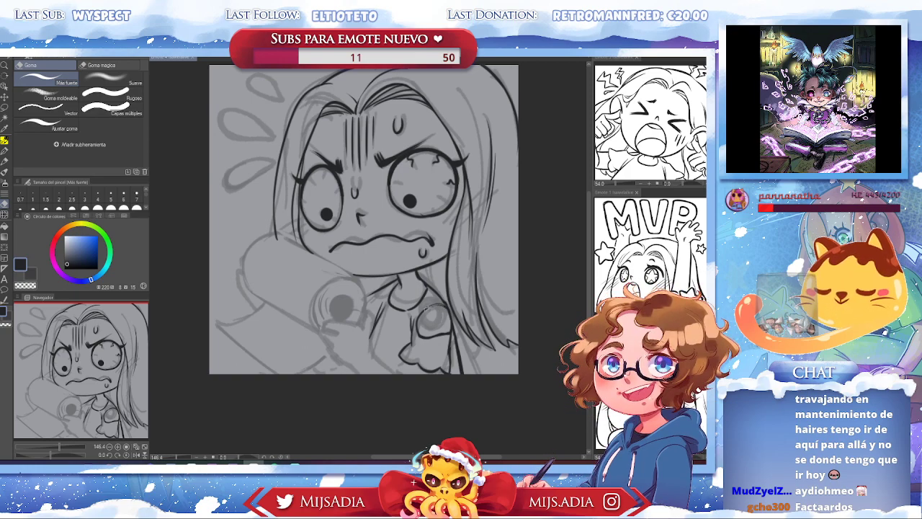
{"action": "key", "text": "p"}
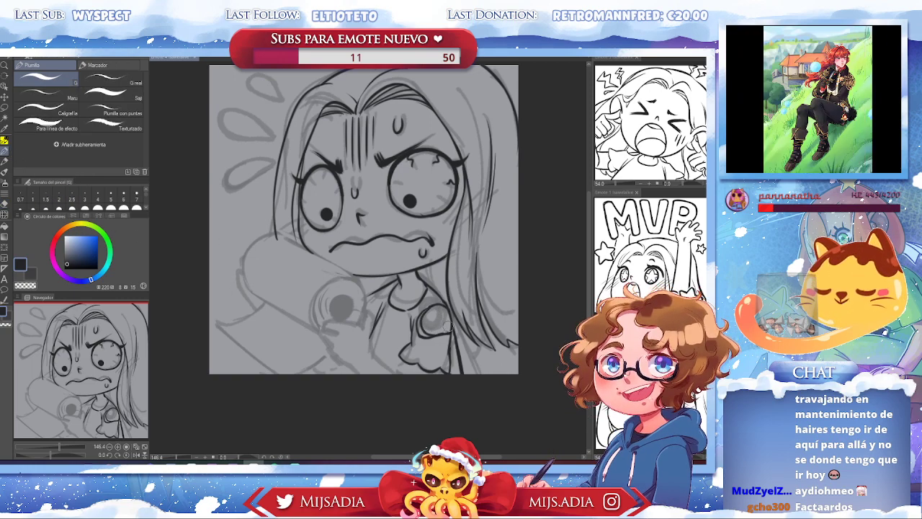
{"action": "key", "text": "e"}
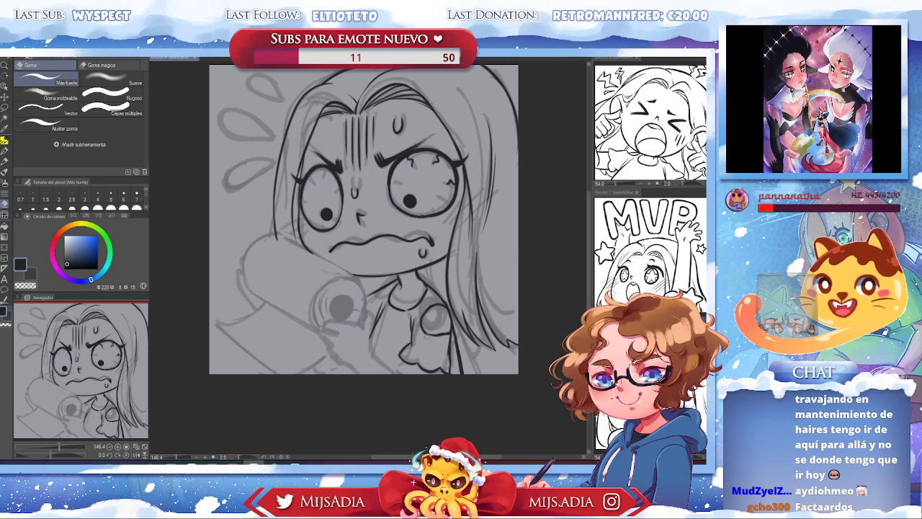
Lasso the inner arm line with the wavy arm end and shift them slightly toward the outer side of the arm
{"action": "key", "text": "m"}
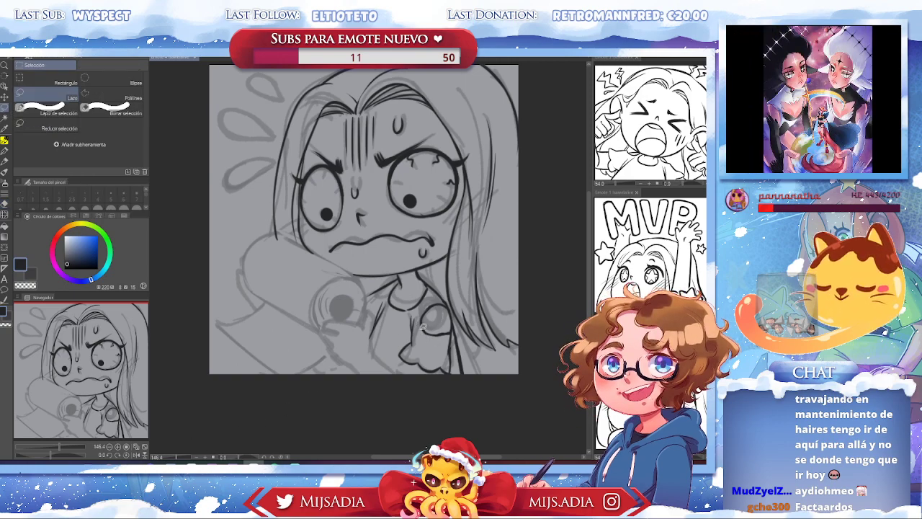
{"action": "mouse_move", "coordinate": [423, 317]}
{"action": "left_mouse_down"}
{"action": "mouse_move", "coordinate": [405, 314]}
{"action": "mouse_move", "coordinate": [404, 363]}
{"action": "mouse_move", "coordinate": [425, 354]}
{"action": "left_mouse_up"}
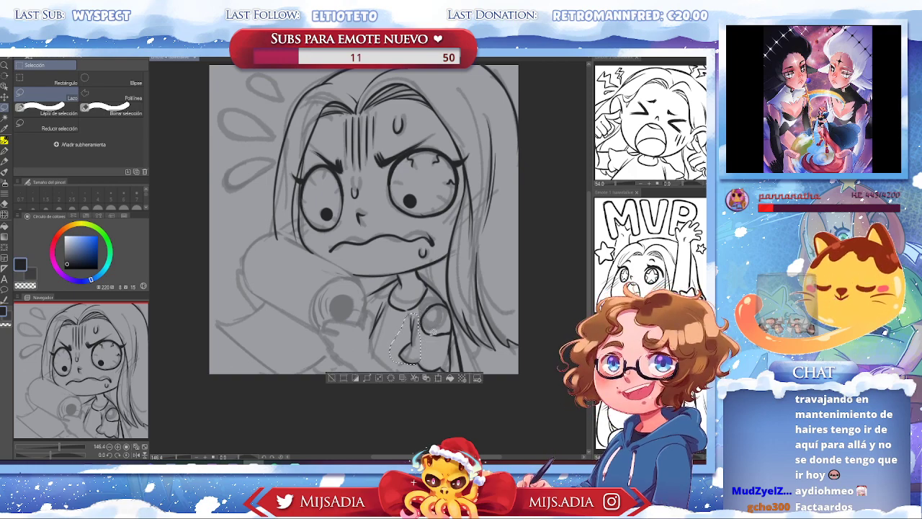
{"action": "mouse_move", "coordinate": [414, 314]}
{"action": "left_mouse_down"}
{"action": "mouse_move", "coordinate": [393, 352]}
{"action": "mouse_move", "coordinate": [410, 365]}
{"action": "mouse_move", "coordinate": [423, 321]}
{"action": "left_mouse_up"}
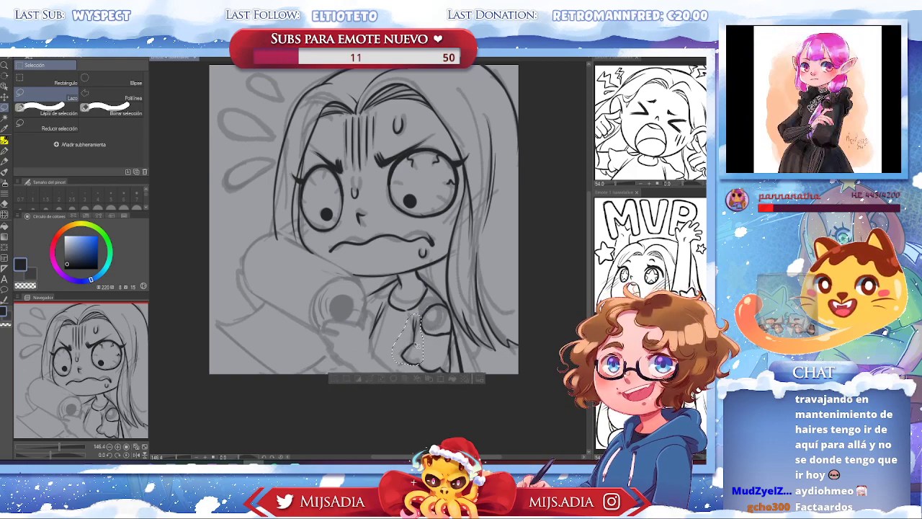
{"action": "key", "text": "ctrl+d"}
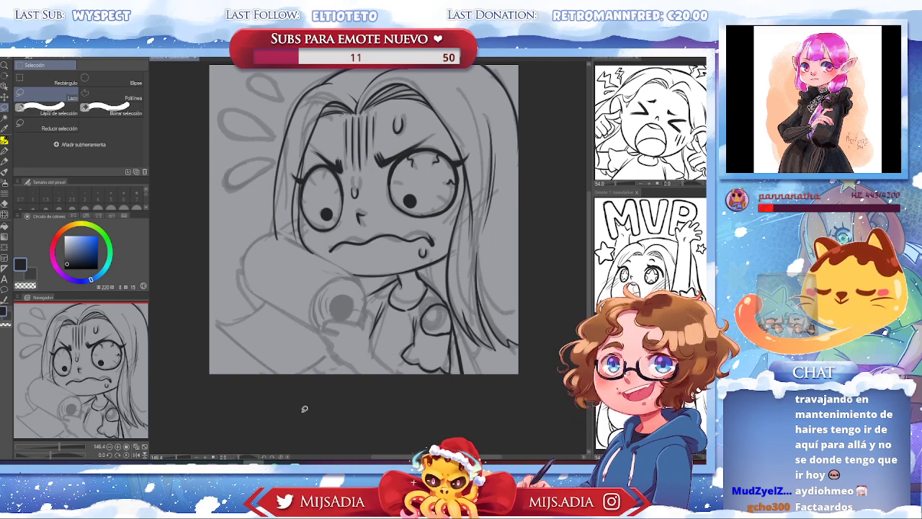
Ink small ruffles along both shoulders of the top and clean up the overlapping lines with the eraser
{"action": "left_click", "coordinate": [4, 151]}
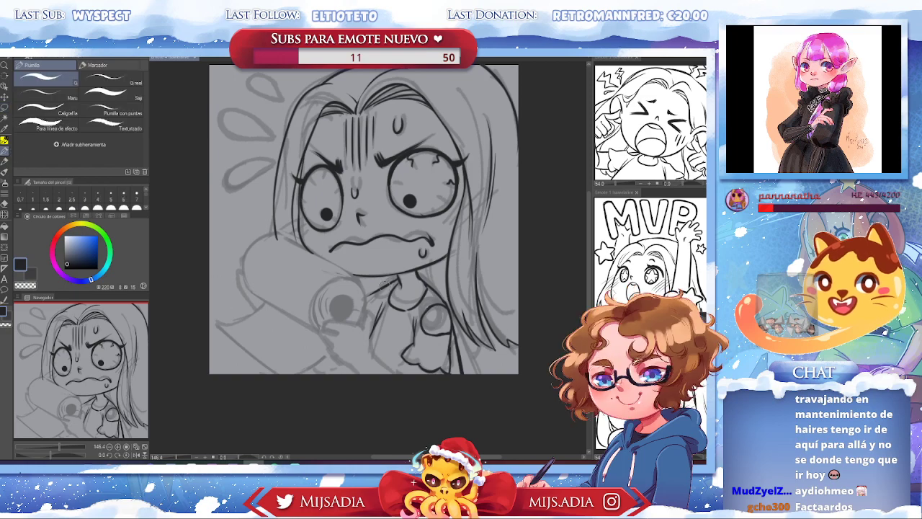
{"action": "mouse_move", "coordinate": [397, 273]}
{"action": "left_mouse_down"}
{"action": "mouse_move", "coordinate": [380, 299]}
{"action": "mouse_move", "coordinate": [395, 285]}
{"action": "mouse_move", "coordinate": [366, 295]}
{"action": "left_mouse_up"}
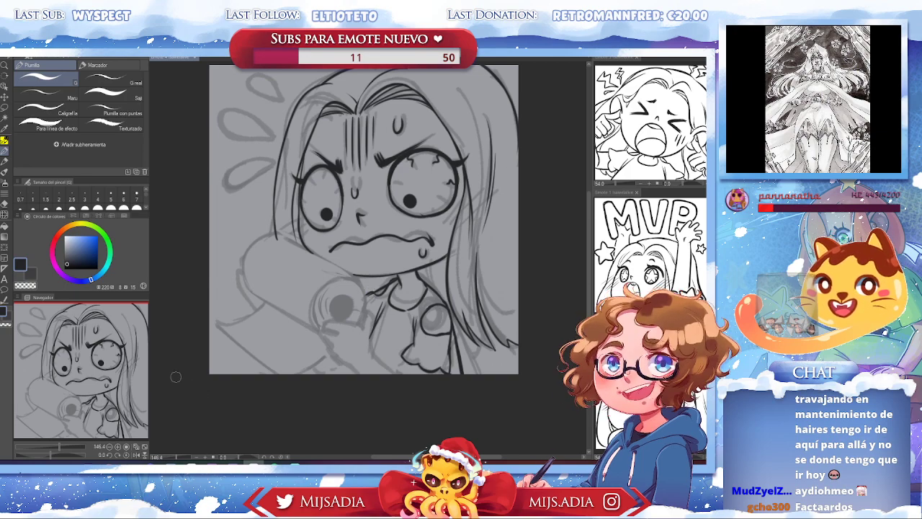
{"action": "key", "text": "e"}
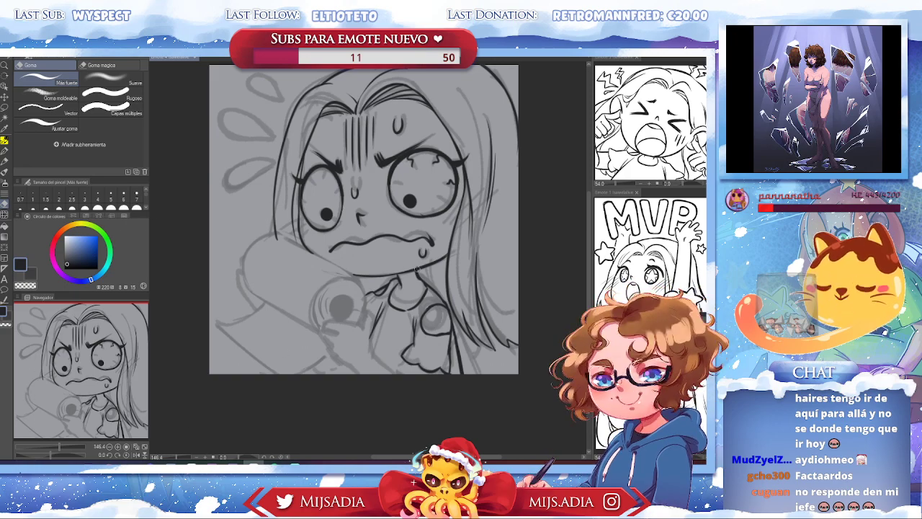
{"action": "left_click", "coordinate": [6, 150]}
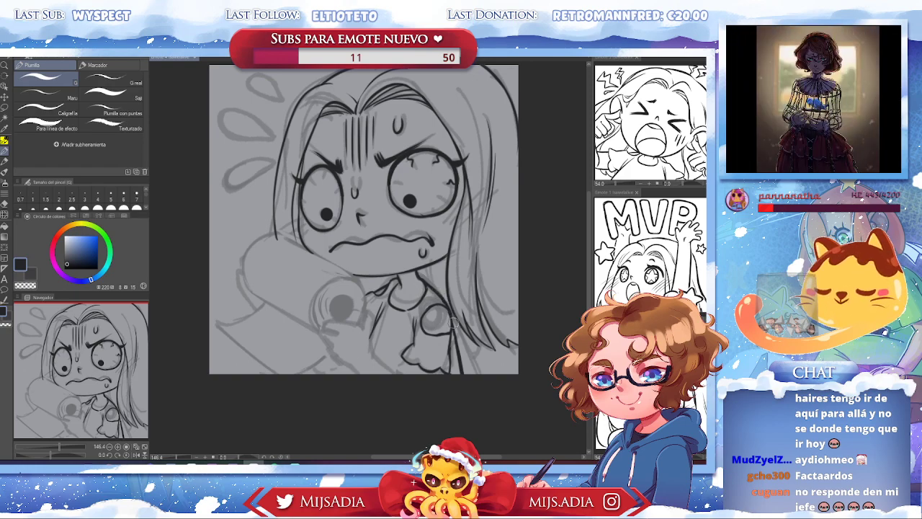
{"action": "key", "text": "e"}
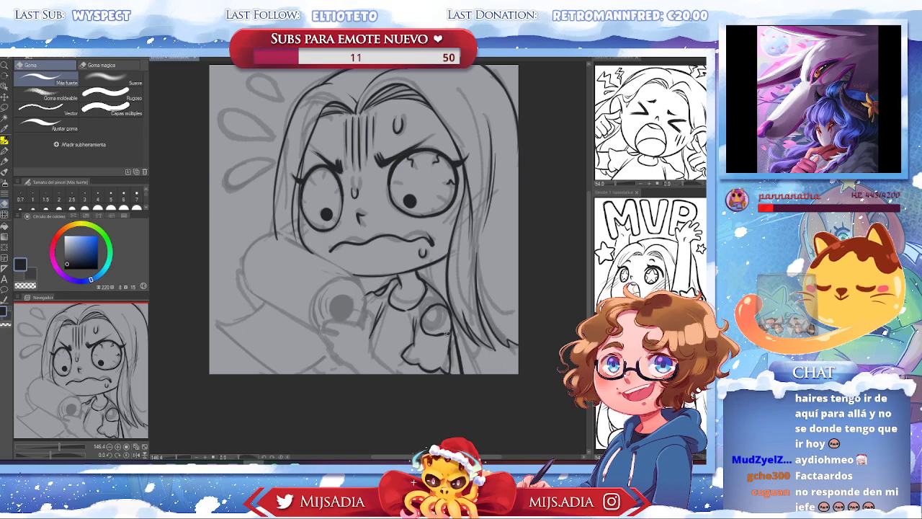
{"action": "key", "text": "p"}
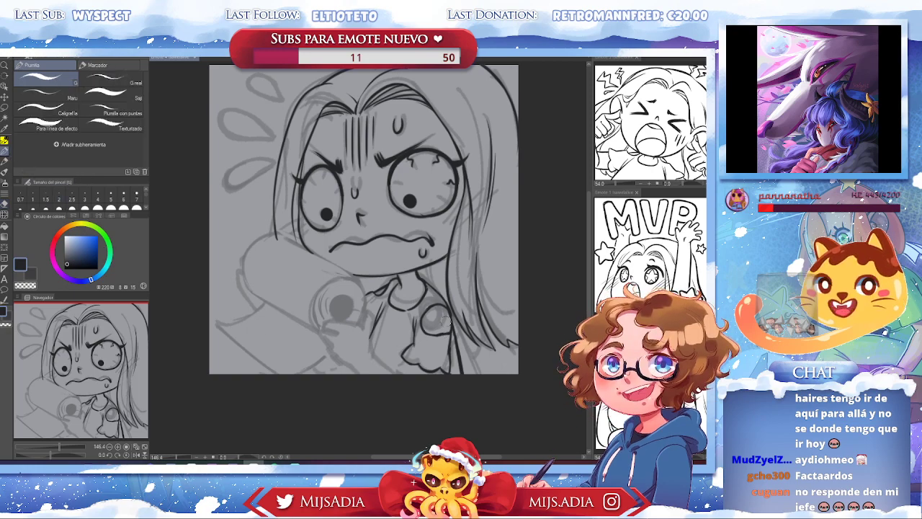
{"action": "key", "text": "e"}
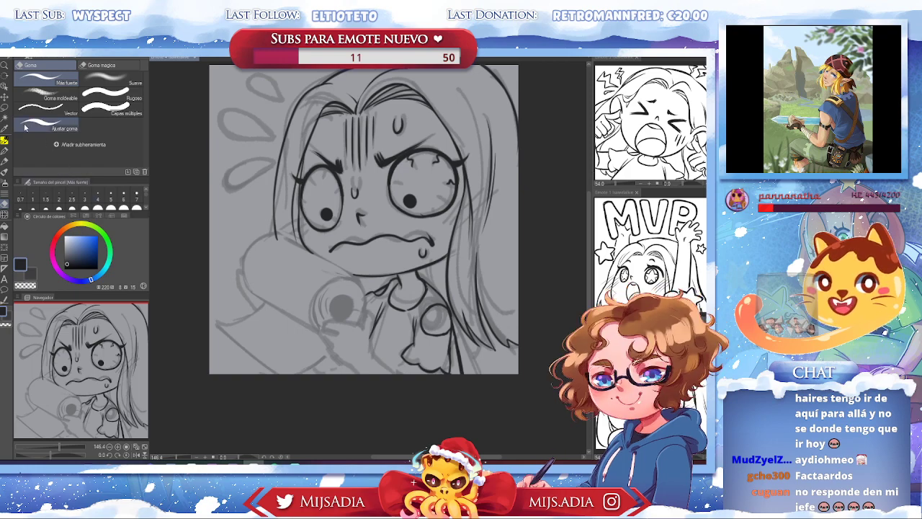
{"action": "key", "text": "p"}
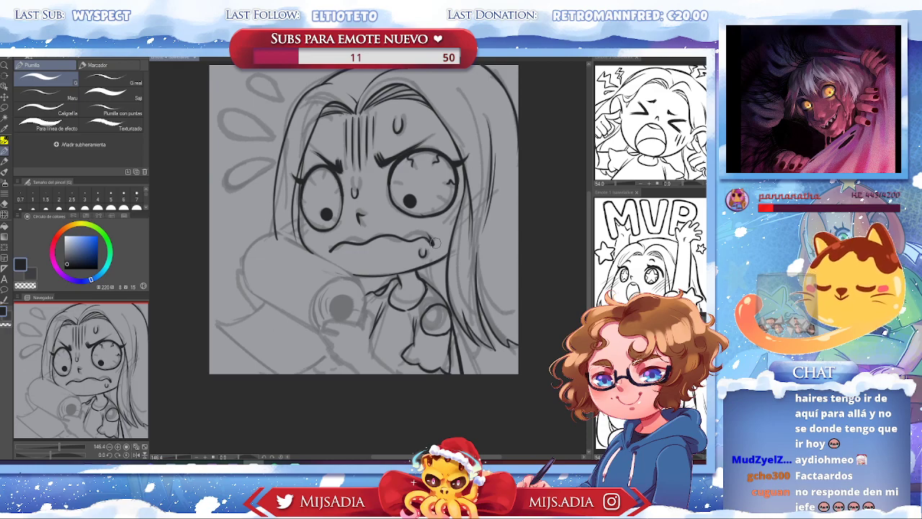
Ink the torso's side line down to the waist and the outer circular outline around the dark center beside the chest
{"action": "left_click_drag", "start_coordinate": [434, 243], "coordinate": [438, 298]}
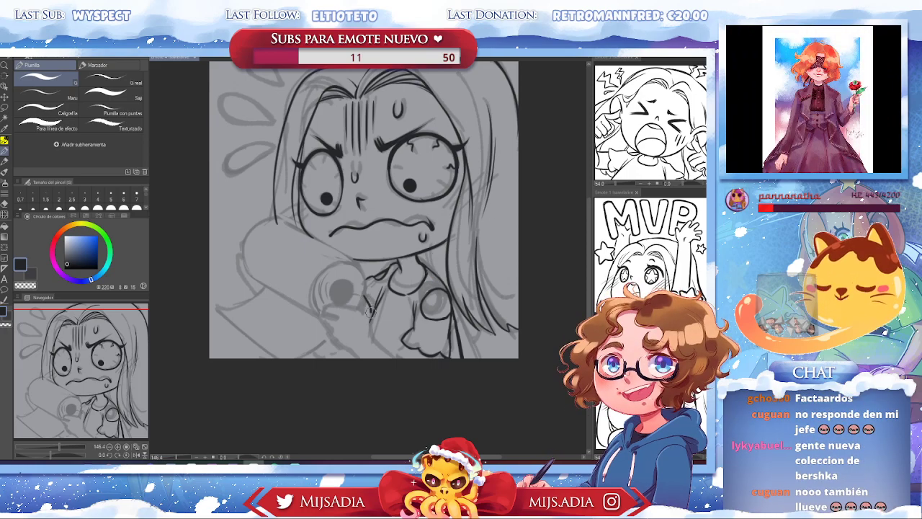
{"action": "left_click_drag", "start_coordinate": [365, 308], "coordinate": [375, 342]}
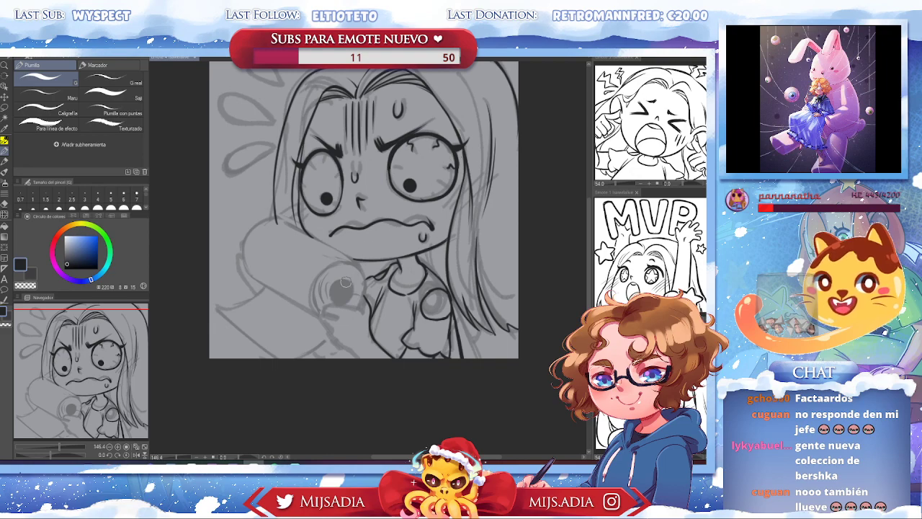
{"action": "mouse_move", "coordinate": [358, 303]}
{"action": "left_mouse_down"}
{"action": "mouse_move", "coordinate": [360, 264]}
{"action": "mouse_move", "coordinate": [333, 259]}
{"action": "left_mouse_up"}
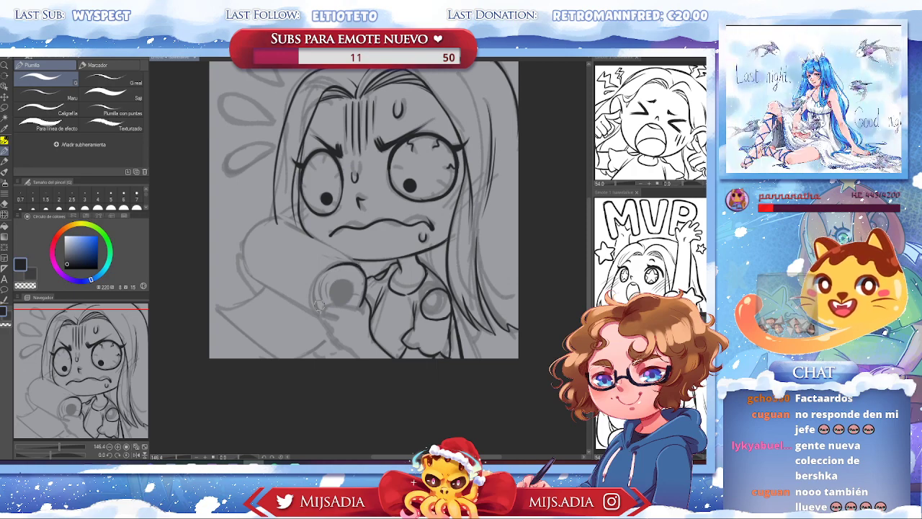
{"action": "left_click_drag", "start_coordinate": [319, 314], "coordinate": [345, 258]}
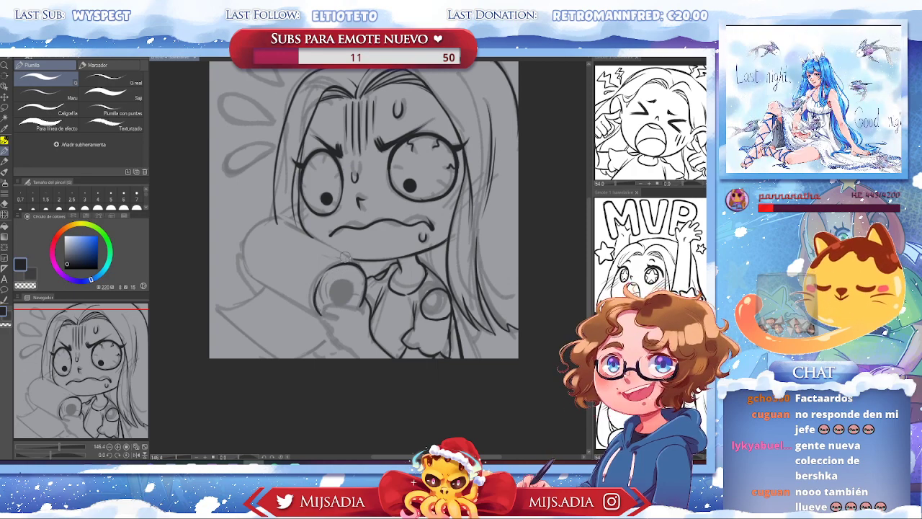
Redo the outer circular outline around the dark center beside the chest, ink the inner ring and clean its line with the eraser
{"action": "key", "text": "ctrl+z"}
{"action": "mouse_move", "coordinate": [323, 318]}
{"action": "left_mouse_down"}
{"action": "mouse_move", "coordinate": [315, 296]}
{"action": "mouse_move", "coordinate": [344, 260]}
{"action": "left_mouse_up"}
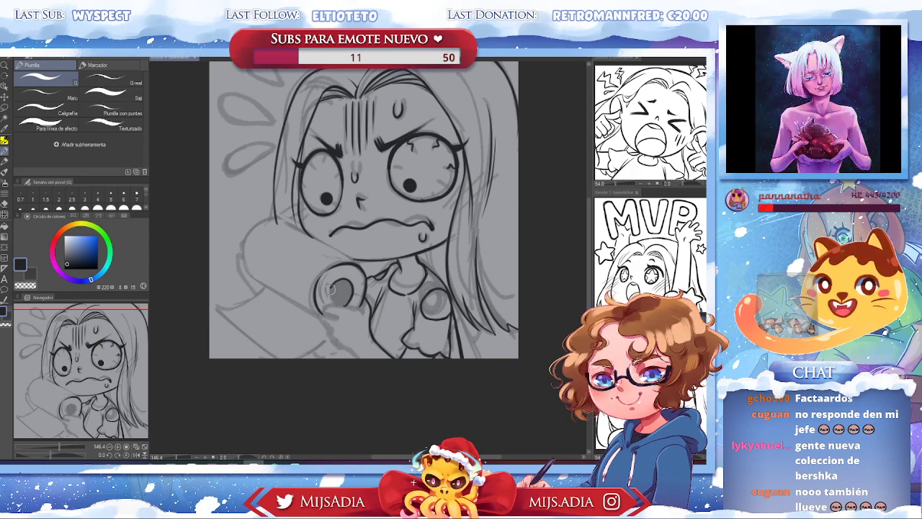
{"action": "left_click_drag", "start_coordinate": [329, 288], "coordinate": [336, 301]}
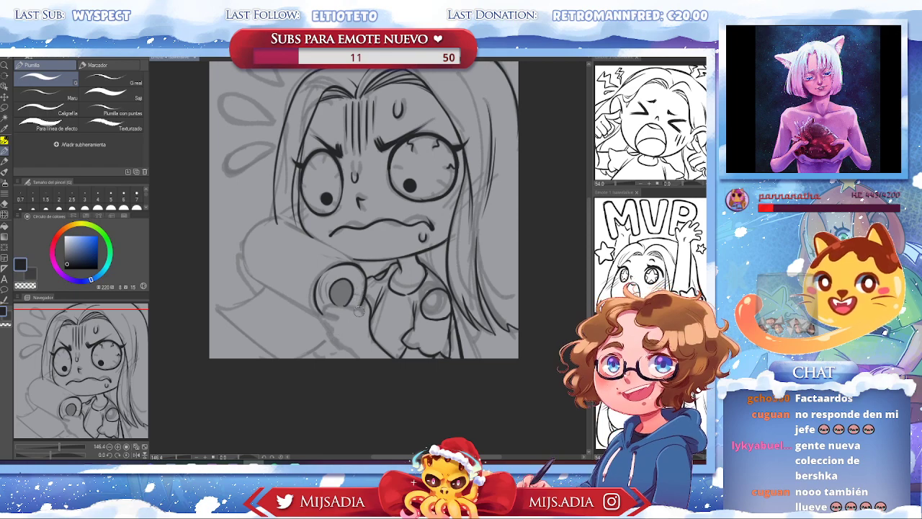
{"action": "key", "text": "e"}
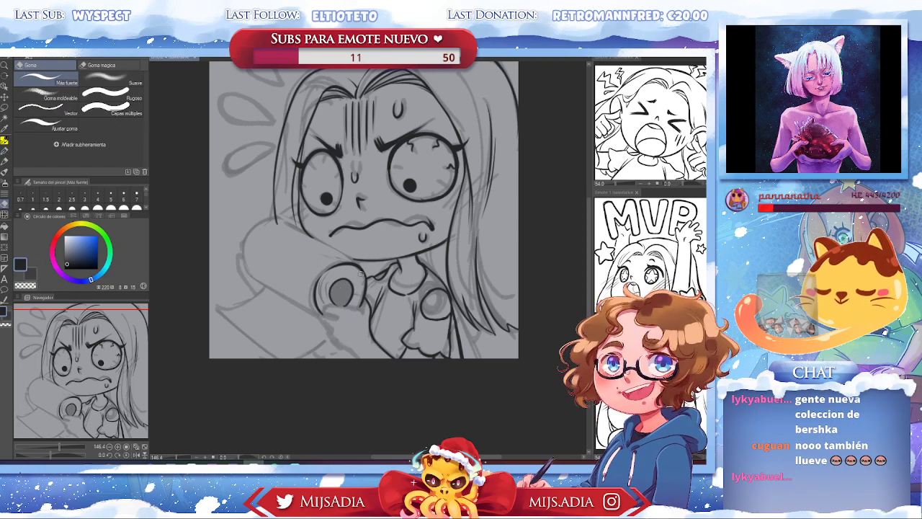
{"action": "left_click_drag", "start_coordinate": [335, 286], "coordinate": [339, 291]}
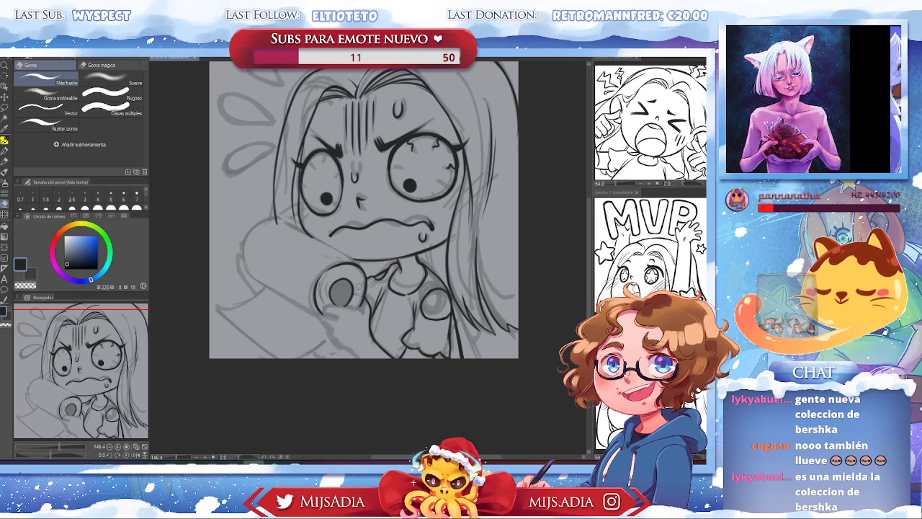
{"action": "left_click", "coordinate": [4, 150]}
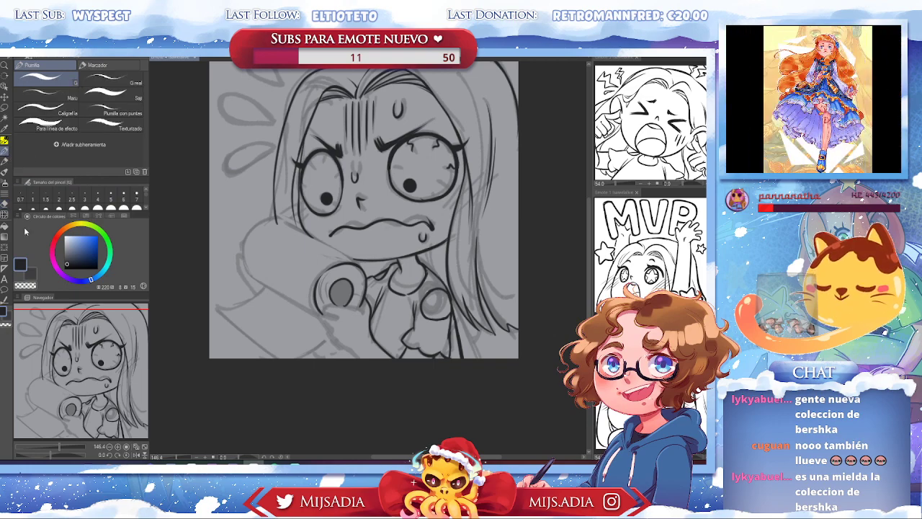
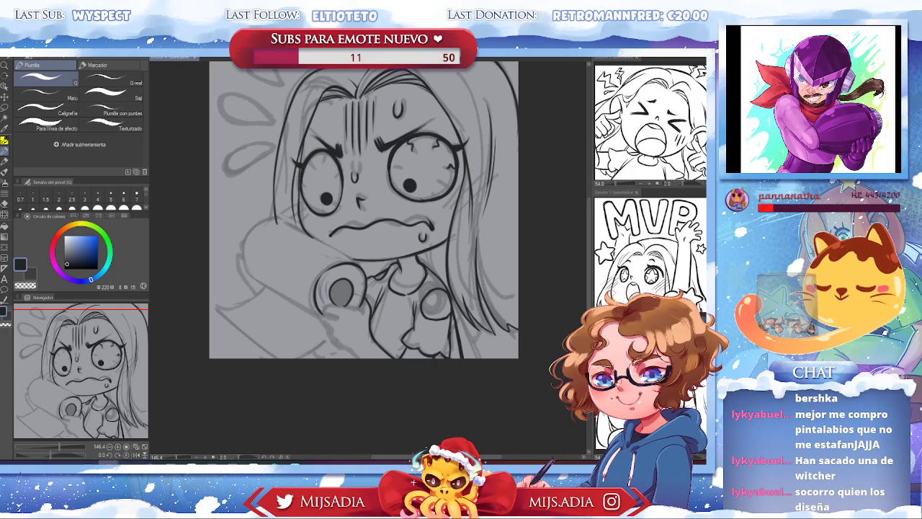
Switch to the browser to watch the Bershka | The Witcher video on YouTube muted, and return to Clip Studio Paint
{"action": "left_click_drag", "start_coordinate": [792, 61], "coordinate": [378, 7]}
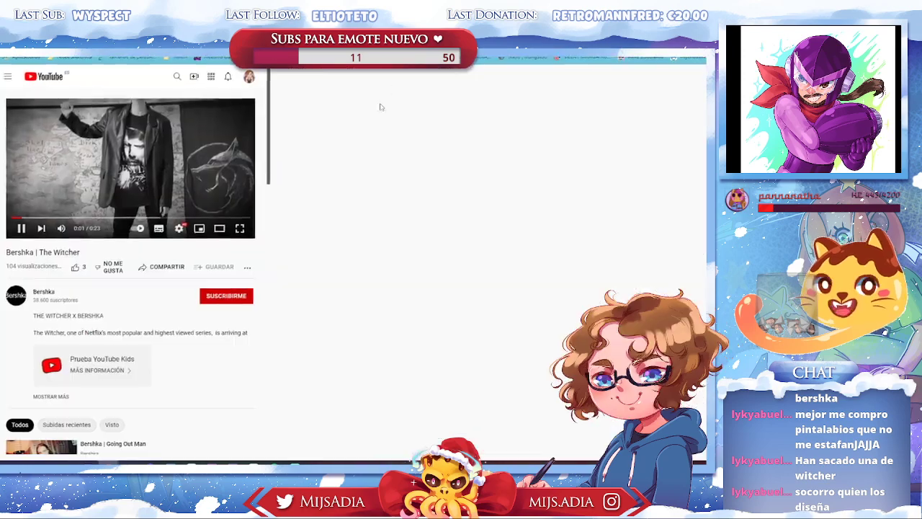
{"action": "left_click", "coordinate": [92, 391]}
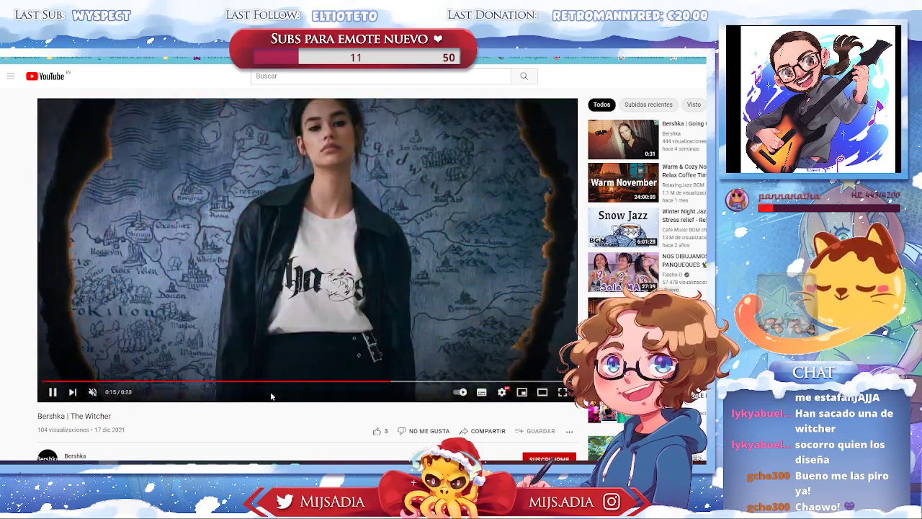
{"action": "left_click", "coordinate": [307, 297]}
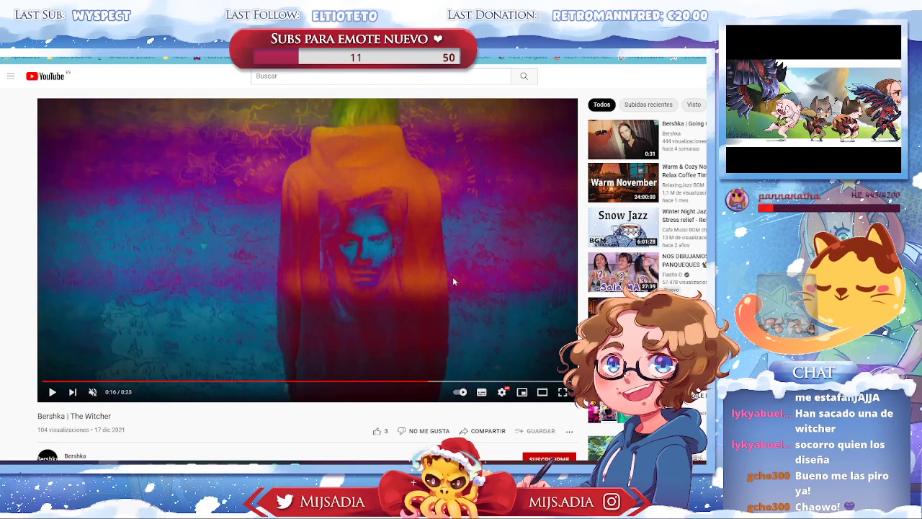
{"action": "left_click", "coordinate": [477, 314]}
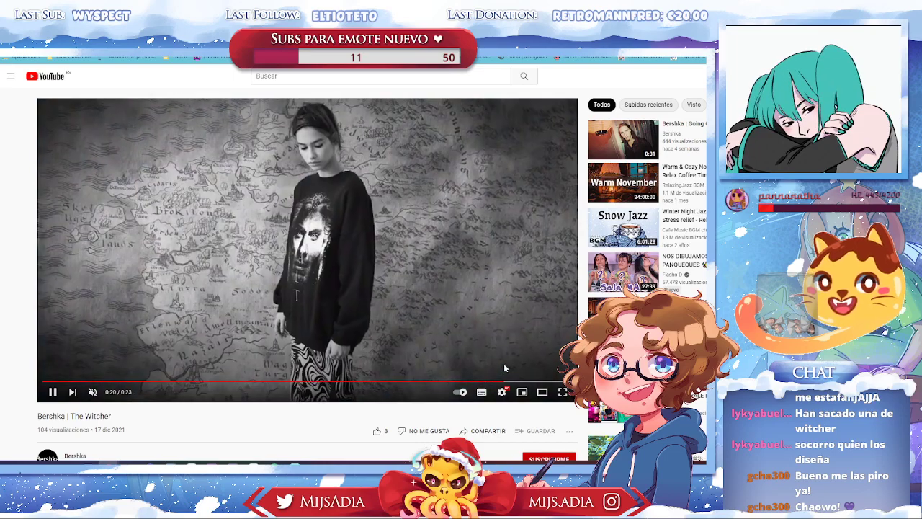
{"action": "left_click", "coordinate": [255, 381]}
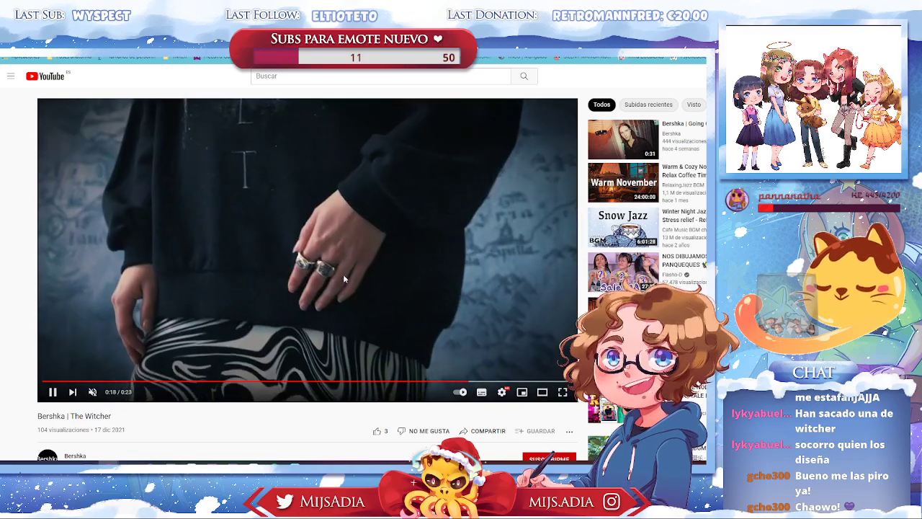
{"action": "left_click", "coordinate": [321, 229]}
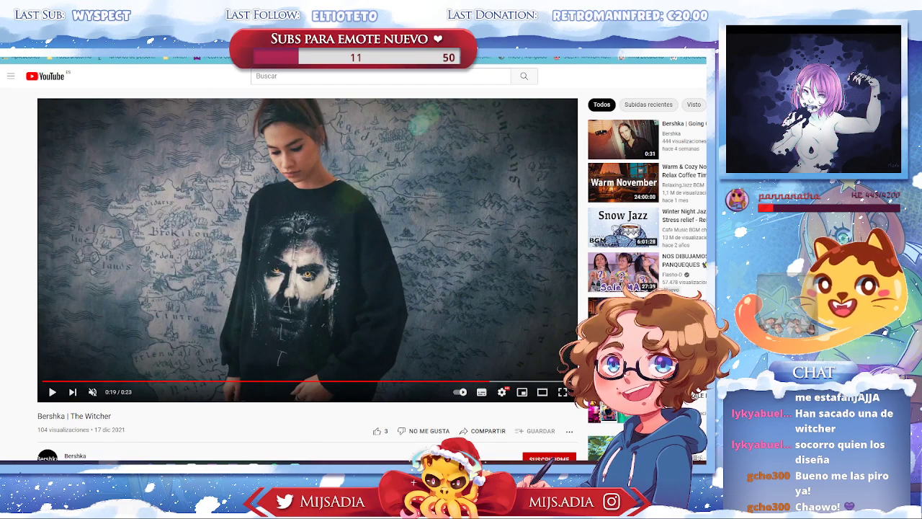
{"action": "key", "text": "alt+Tab"}
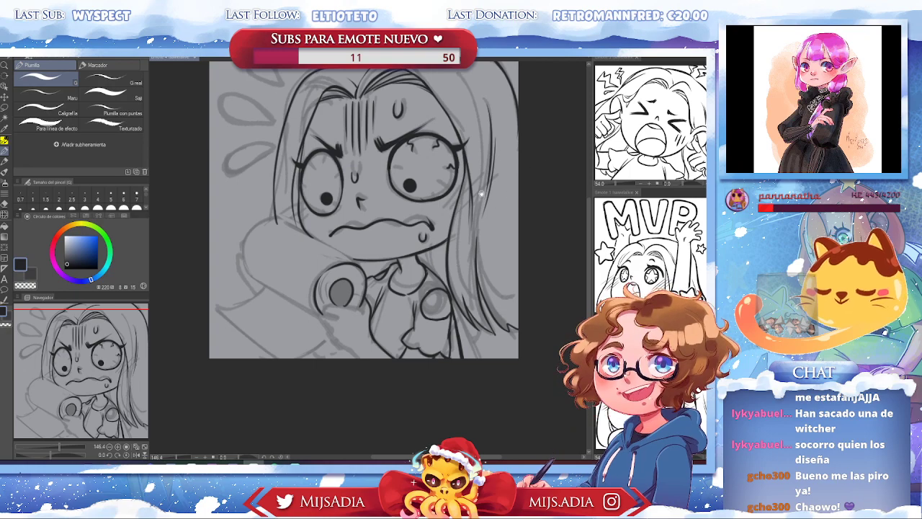
Ink the hand gripping the roll's round end, with its fingers and the forearm down to the canvas edge
{"action": "left_click_drag", "start_coordinate": [481, 193], "coordinate": [478, 216]}
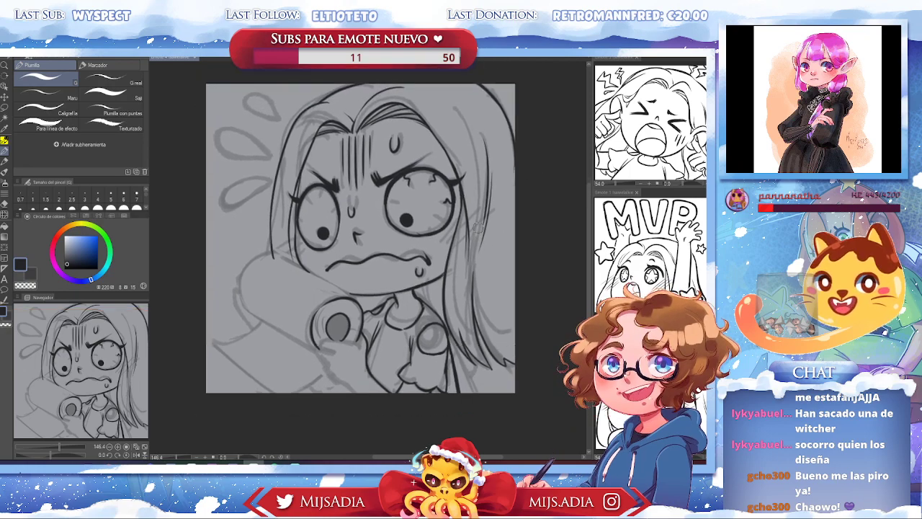
{"action": "key", "text": "e"}
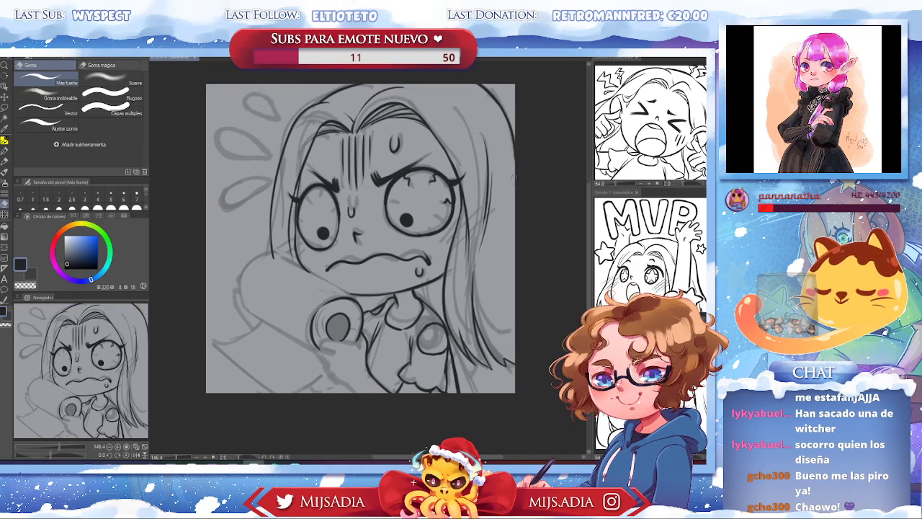
{"action": "key", "text": "p"}
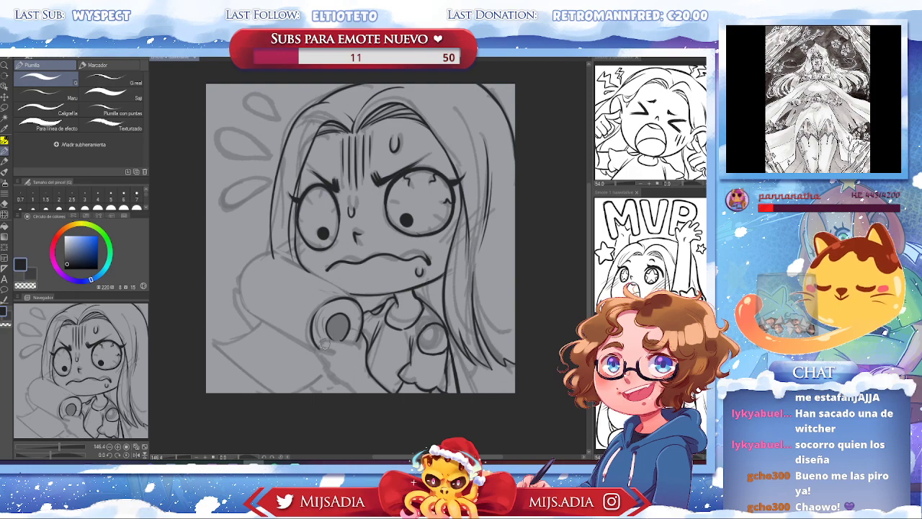
{"action": "mouse_move", "coordinate": [328, 340]}
{"action": "left_mouse_down"}
{"action": "mouse_move", "coordinate": [319, 348]}
{"action": "mouse_move", "coordinate": [360, 347]}
{"action": "left_mouse_up"}
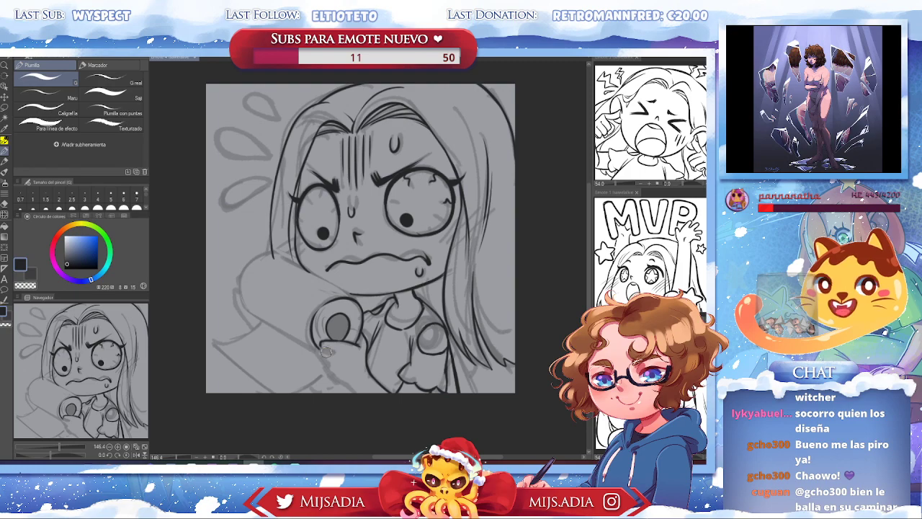
{"action": "left_click_drag", "start_coordinate": [319, 347], "coordinate": [335, 353]}
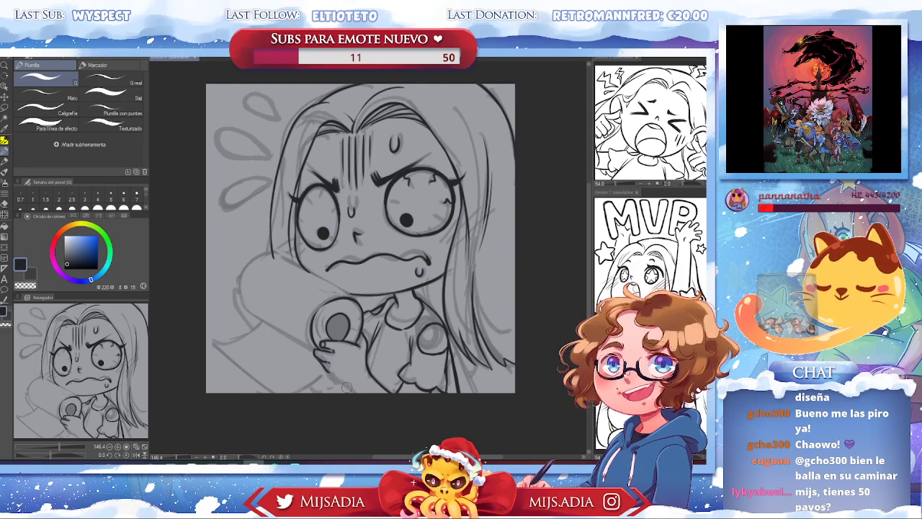
{"action": "left_click_drag", "start_coordinate": [325, 369], "coordinate": [365, 394]}
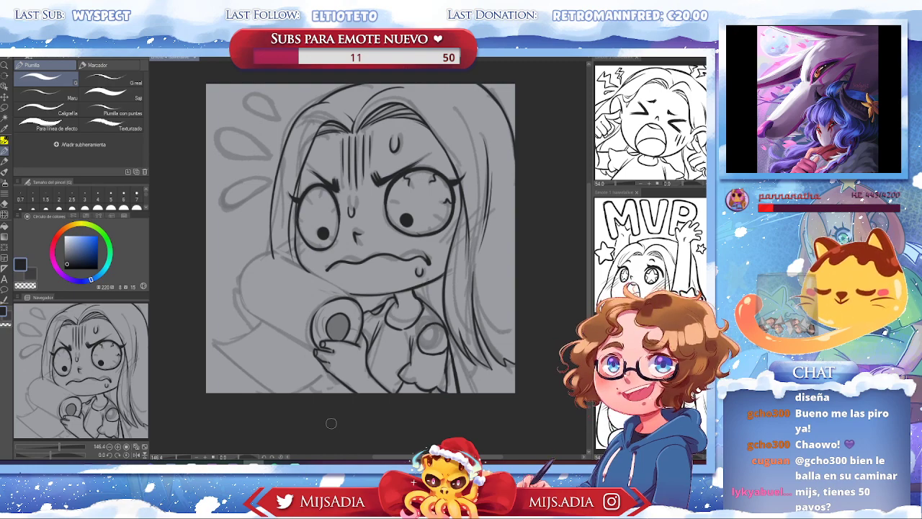
Ink the roll's long upper edge, rounded far end and lower edge back to the fingers, redoing the lower stroke
{"action": "scroll", "coordinate": [330, 424], "scroll_direction": "down", "scroll_amount": 4}
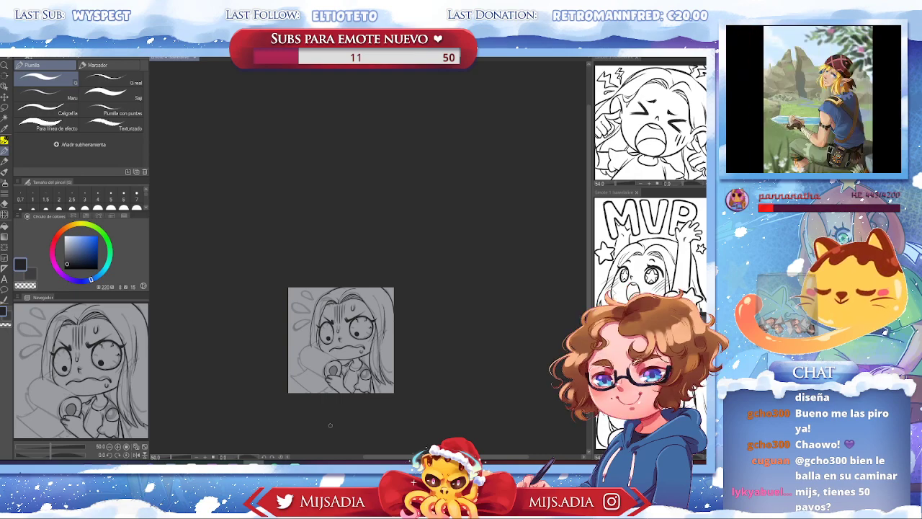
{"action": "scroll", "coordinate": [330, 425], "scroll_direction": "up", "scroll_amount": 1}
{"action": "scroll", "coordinate": [330, 429], "scroll_direction": "up", "scroll_amount": 4}
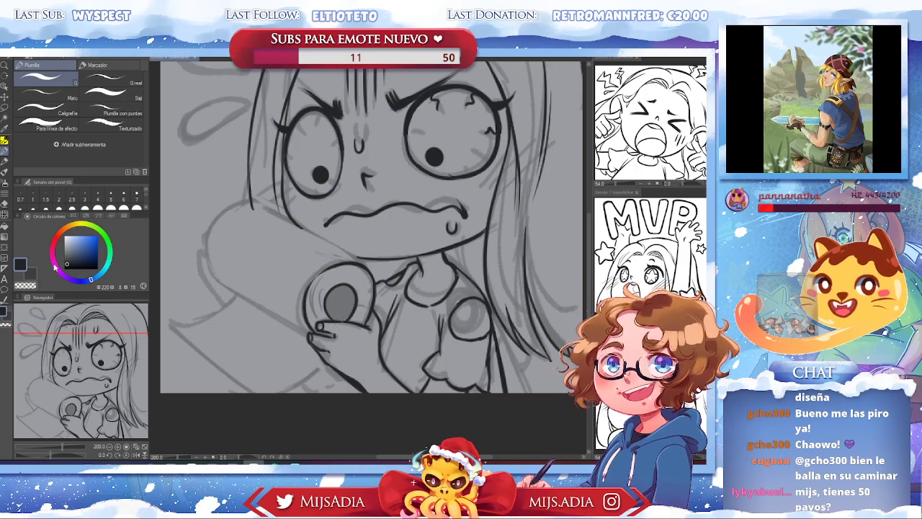
{"action": "left_click", "coordinate": [4, 205]}
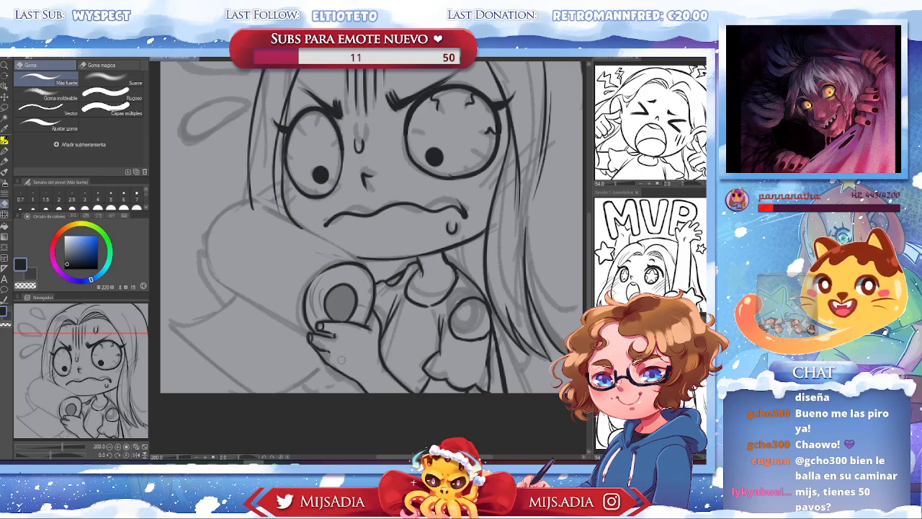
{"action": "left_click_drag", "start_coordinate": [510, 286], "coordinate": [532, 332]}
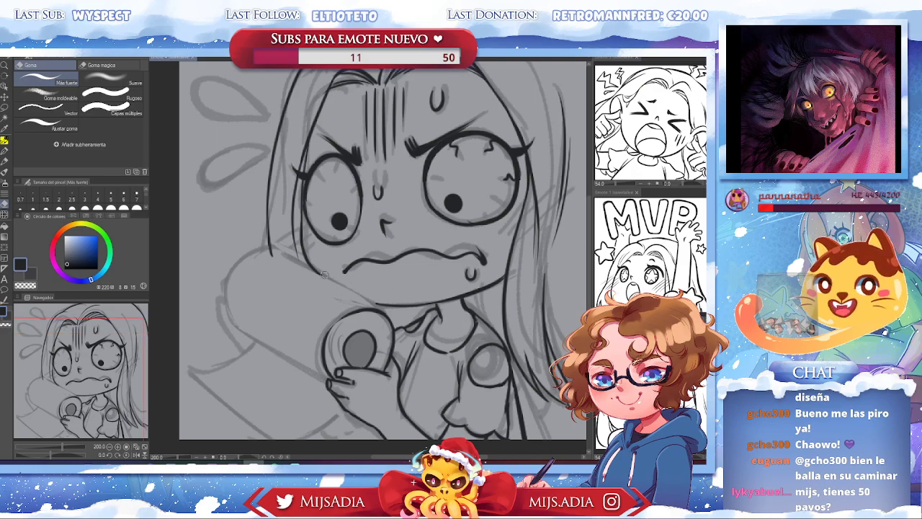
{"action": "key", "text": "p"}
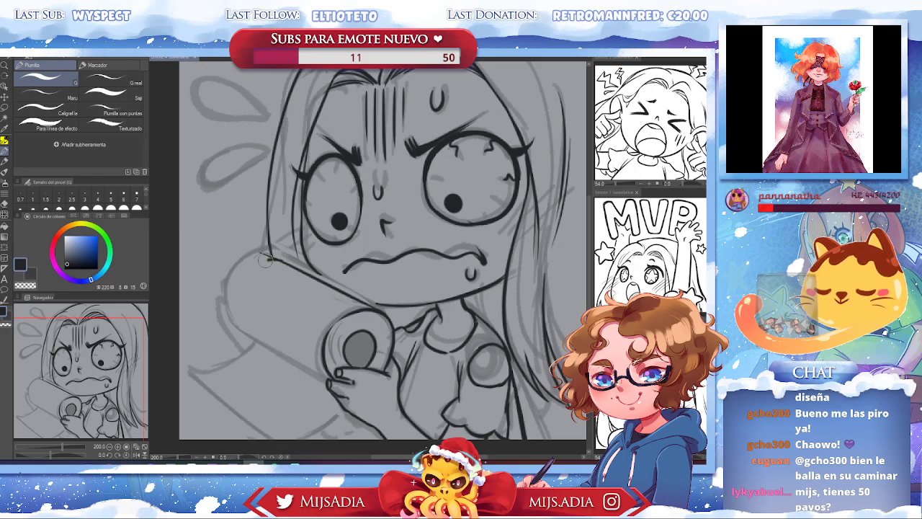
{"action": "mouse_move", "coordinate": [274, 259]}
{"action": "left_mouse_down"}
{"action": "mouse_move", "coordinate": [234, 324]}
{"action": "mouse_move", "coordinate": [326, 376]}
{"action": "left_mouse_up"}
{"action": "key", "text": "ctrl+z"}
{"action": "left_click_drag", "start_coordinate": [249, 333], "coordinate": [328, 381]}
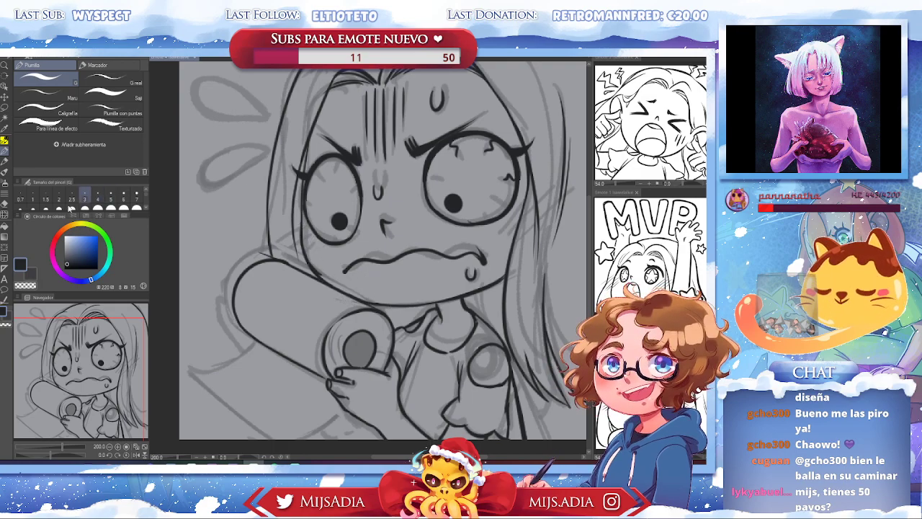
{"action": "key", "text": "e"}
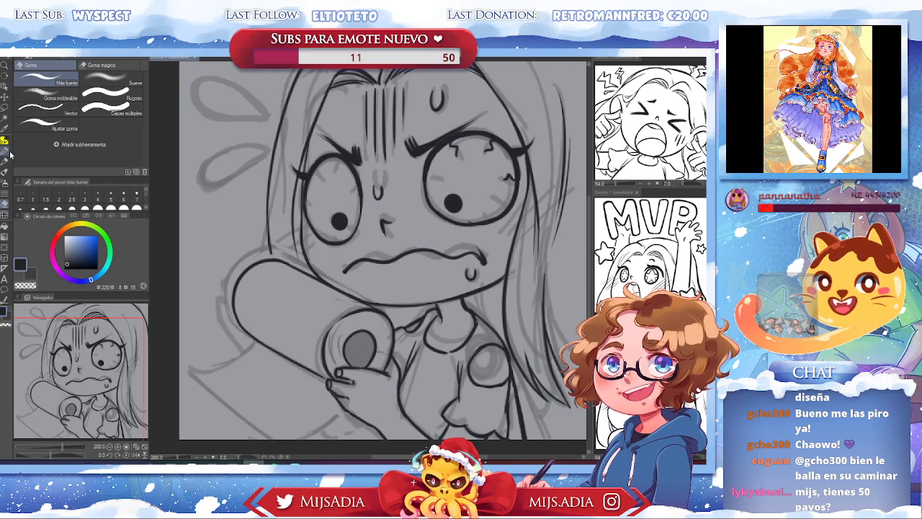
{"action": "left_click", "coordinate": [4, 182]}
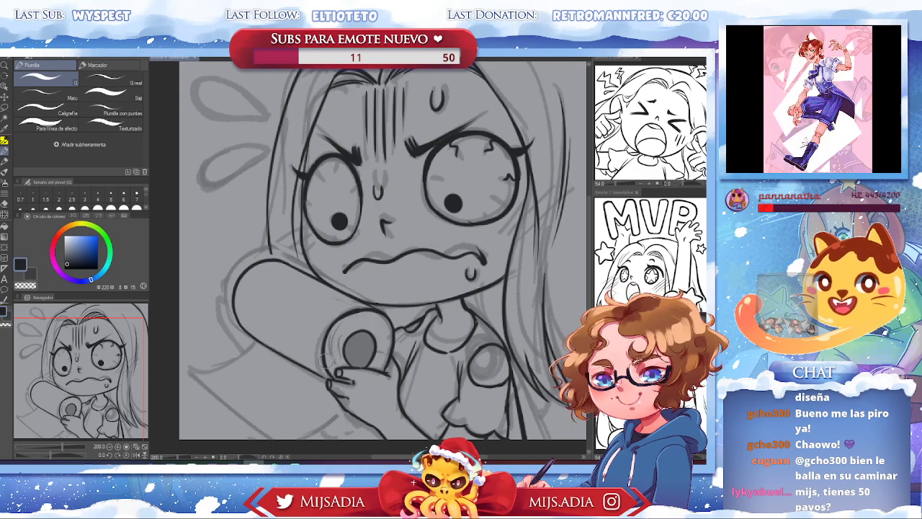
Lasso the inked roll together with its round end and enlarge it slightly outward from the hand
{"action": "key", "text": "e"}
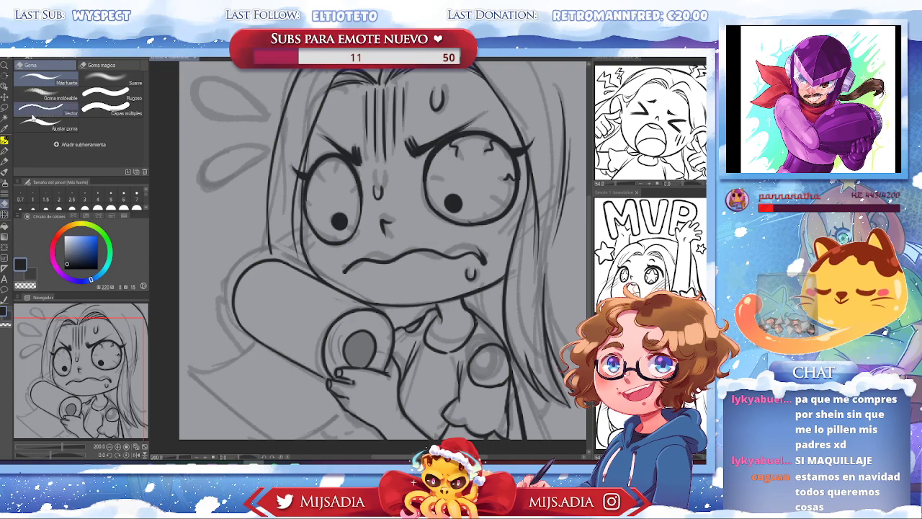
{"action": "key", "text": "m"}
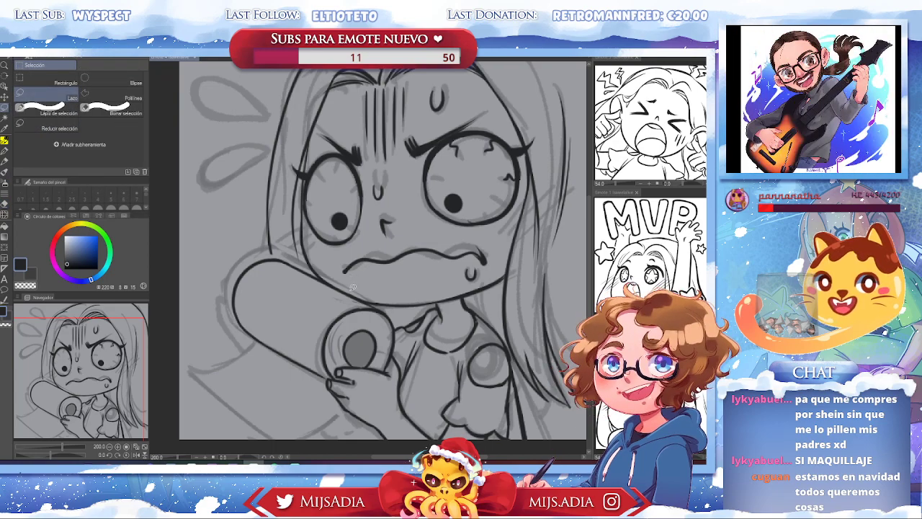
{"action": "mouse_move", "coordinate": [288, 253]}
{"action": "left_mouse_down"}
{"action": "mouse_move", "coordinate": [242, 258]}
{"action": "mouse_move", "coordinate": [219, 314]}
{"action": "mouse_move", "coordinate": [255, 358]}
{"action": "mouse_move", "coordinate": [322, 380]}
{"action": "mouse_move", "coordinate": [347, 362]}
{"action": "mouse_move", "coordinate": [389, 368]}
{"action": "left_mouse_up"}
{"action": "mouse_move", "coordinate": [398, 331]}
{"action": "left_mouse_down"}
{"action": "mouse_move", "coordinate": [378, 304]}
{"action": "mouse_move", "coordinate": [288, 256]}
{"action": "left_mouse_up"}
{"action": "key", "text": "ctrl+t"}
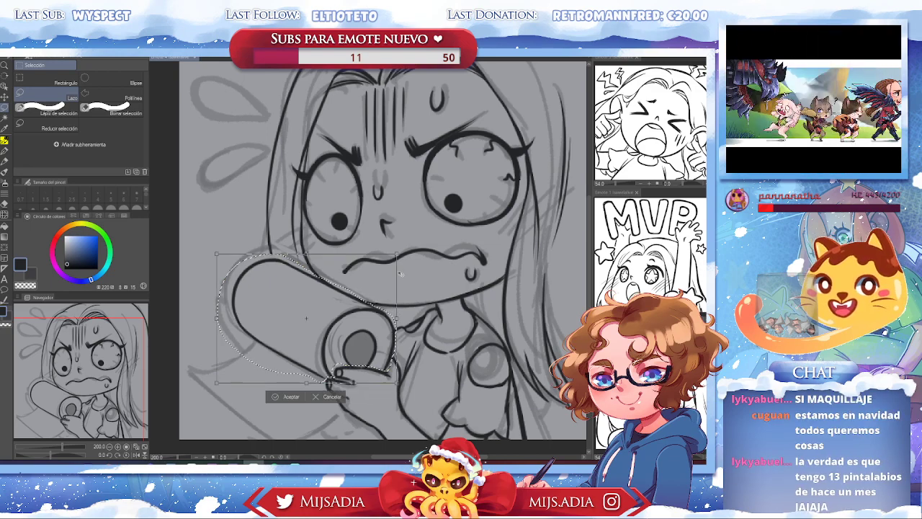
{"action": "mouse_move", "coordinate": [399, 256]}
{"action": "left_mouse_down"}
{"action": "mouse_move", "coordinate": [401, 272]}
{"action": "mouse_move", "coordinate": [386, 274]}
{"action": "mouse_move", "coordinate": [391, 296]}
{"action": "mouse_move", "coordinate": [426, 270]}
{"action": "left_mouse_up"}
{"action": "left_click", "coordinate": [279, 398]}
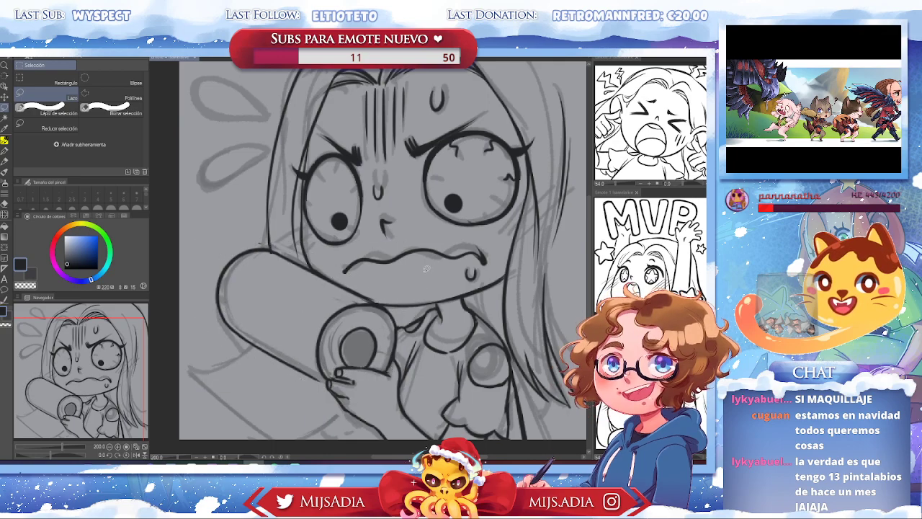
Lasso the roll's rounded far end and shift it along the body toward the hand to shorten the roll
{"action": "mouse_move", "coordinate": [260, 367]}
{"action": "left_mouse_down"}
{"action": "mouse_move", "coordinate": [209, 327]}
{"action": "mouse_move", "coordinate": [206, 266]}
{"action": "mouse_move", "coordinate": [266, 250]}
{"action": "mouse_move", "coordinate": [347, 280]}
{"action": "left_mouse_up"}
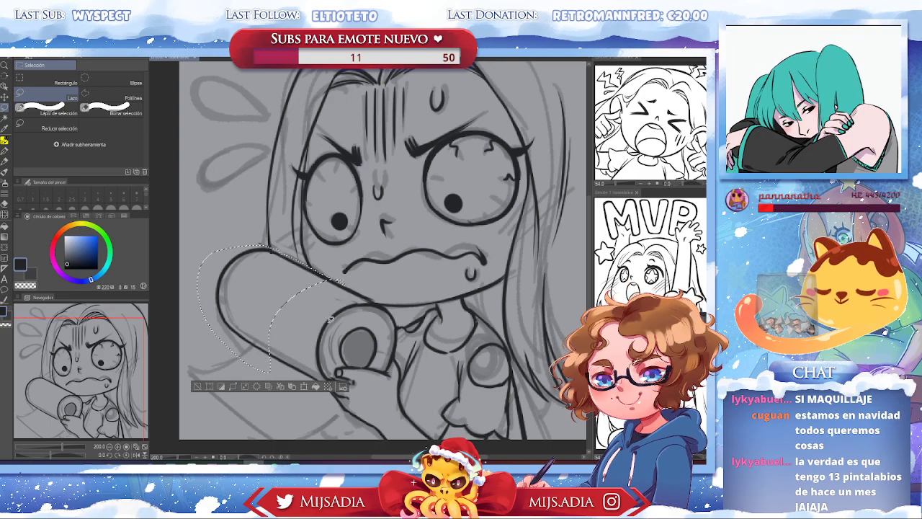
{"action": "key", "text": "ctrl+t"}
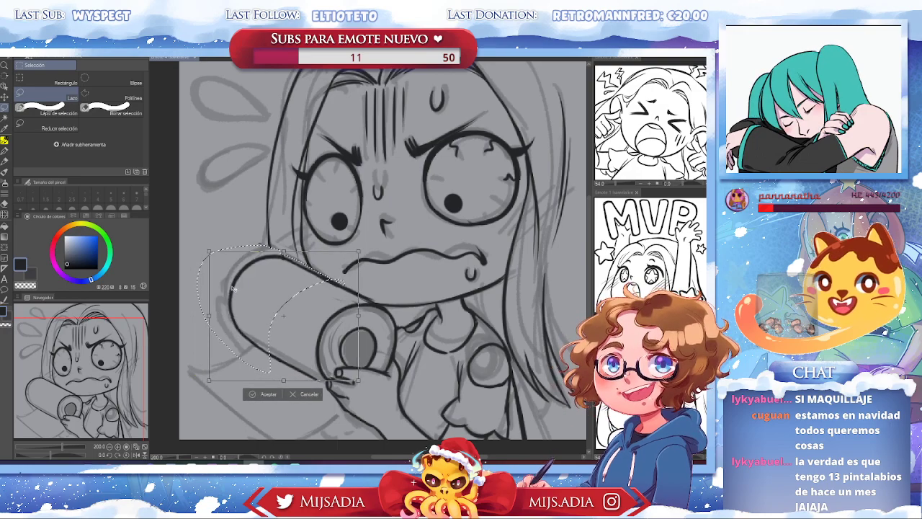
{"action": "mouse_move", "coordinate": [335, 281]}
{"action": "left_mouse_down"}
{"action": "mouse_move", "coordinate": [349, 289]}
{"action": "mouse_move", "coordinate": [361, 319]}
{"action": "left_mouse_up"}
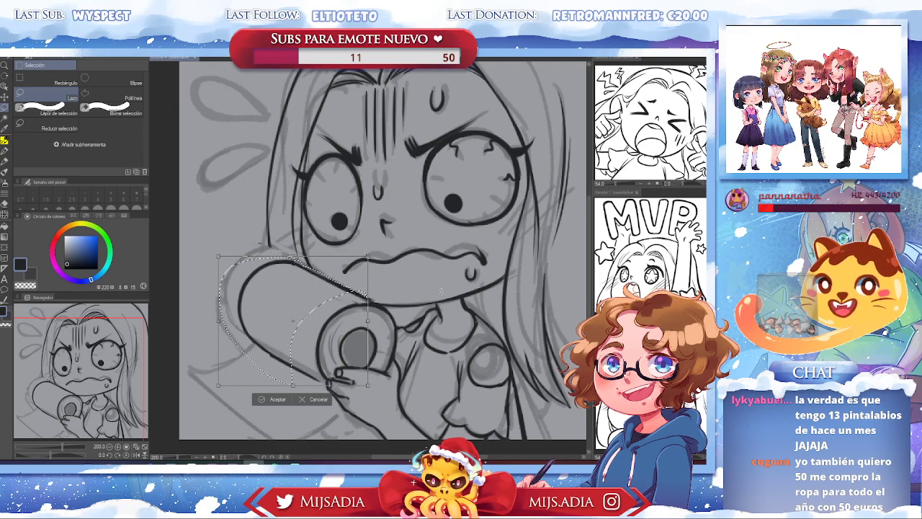
{"action": "key", "text": "Return"}
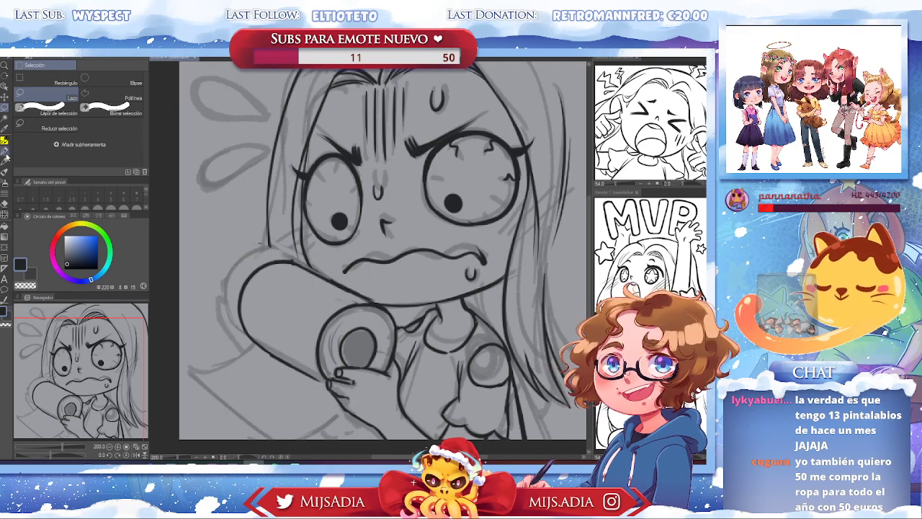
Re-ink the roll's lower edge down to the fingers and erase stray line ends around the roll
{"action": "left_click", "coordinate": [5, 152]}
{"action": "left_click_drag", "start_coordinate": [268, 353], "coordinate": [319, 380]}
{"action": "left_click_drag", "start_coordinate": [246, 333], "coordinate": [328, 389]}
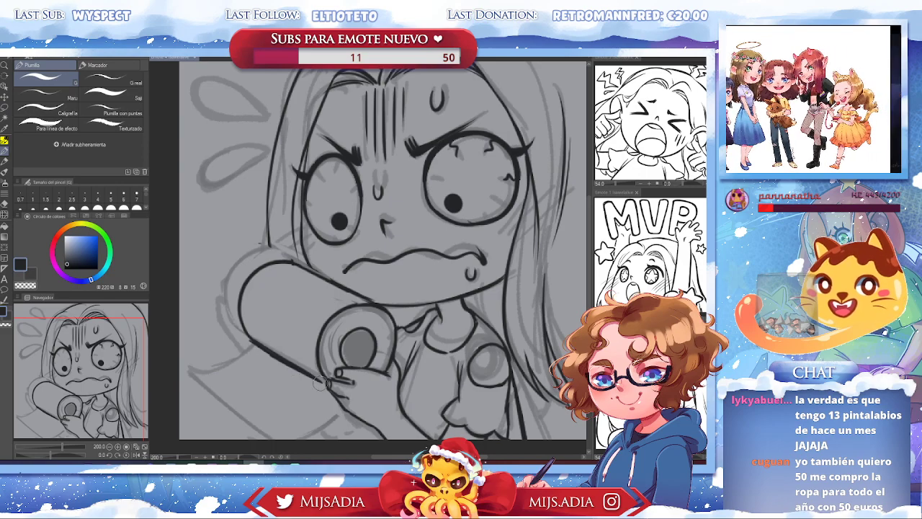
{"action": "left_click", "coordinate": [6, 204]}
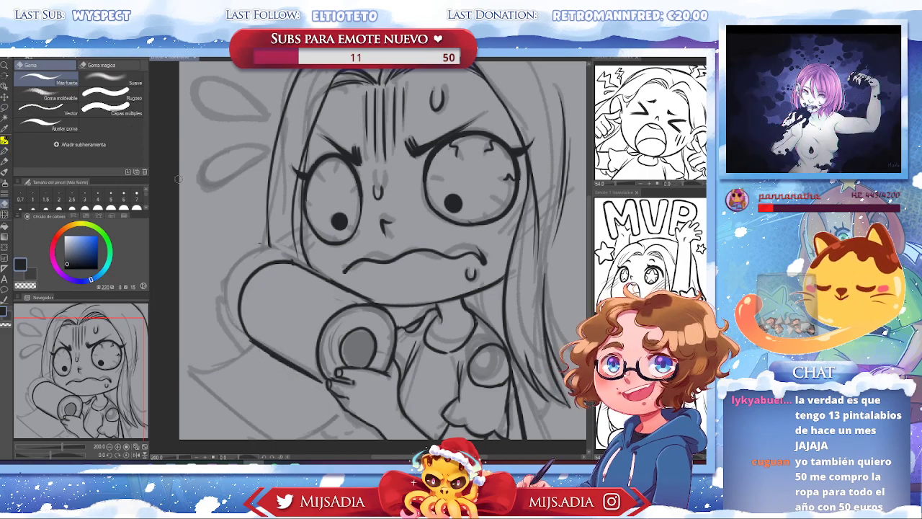
{"action": "mouse_move", "coordinate": [274, 357]}
{"action": "left_mouse_down"}
{"action": "mouse_move", "coordinate": [298, 373]}
{"action": "mouse_move", "coordinate": [243, 338]}
{"action": "mouse_move", "coordinate": [306, 379]}
{"action": "mouse_move", "coordinate": [248, 341]}
{"action": "mouse_move", "coordinate": [302, 377]}
{"action": "left_mouse_up"}
{"action": "left_click_drag", "start_coordinate": [244, 338], "coordinate": [292, 366]}
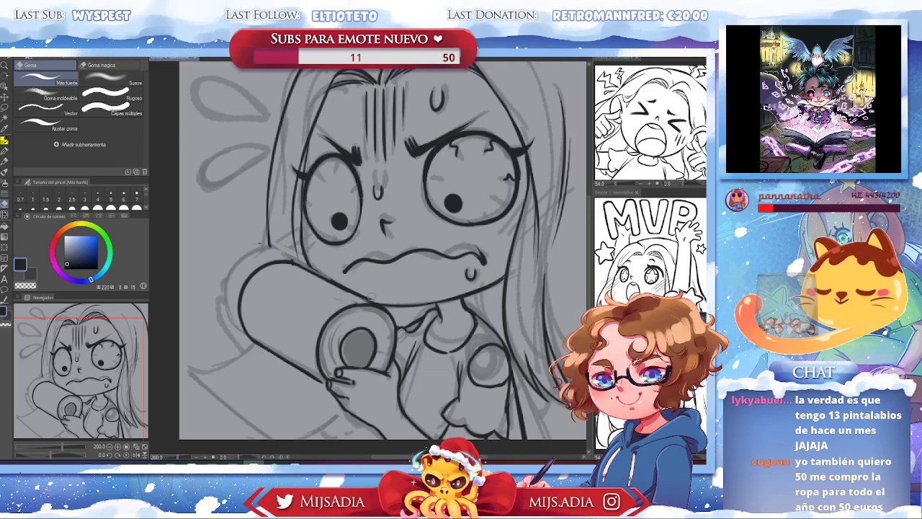
{"action": "left_click_drag", "start_coordinate": [371, 296], "coordinate": [374, 300]}
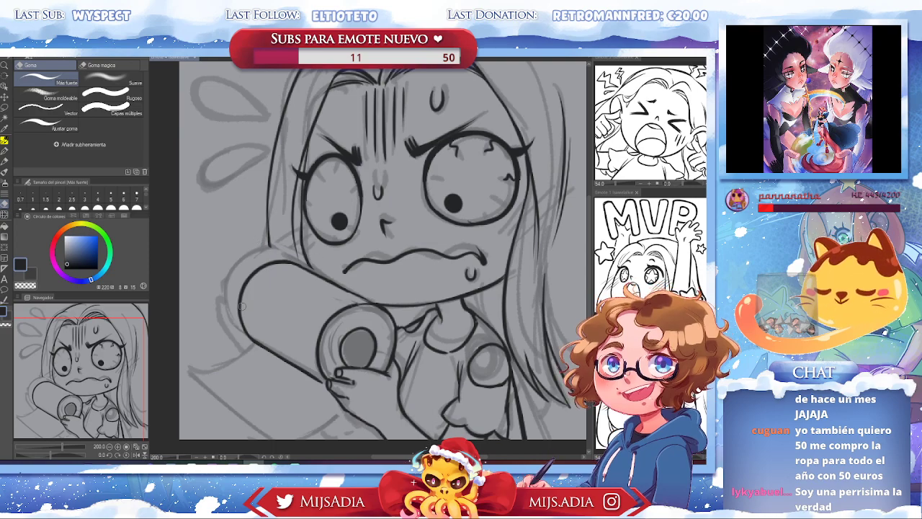
Ink the unrolled paper sheet hanging from the roll down to the canvas edge, with the short layer curve behind the roll
{"action": "key", "text": "p"}
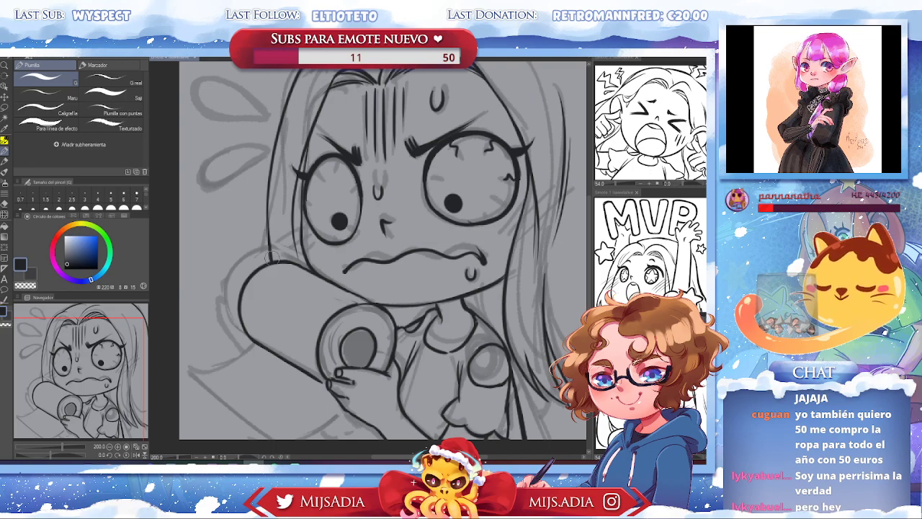
{"action": "left_click_drag", "start_coordinate": [501, 304], "coordinate": [550, 242]}
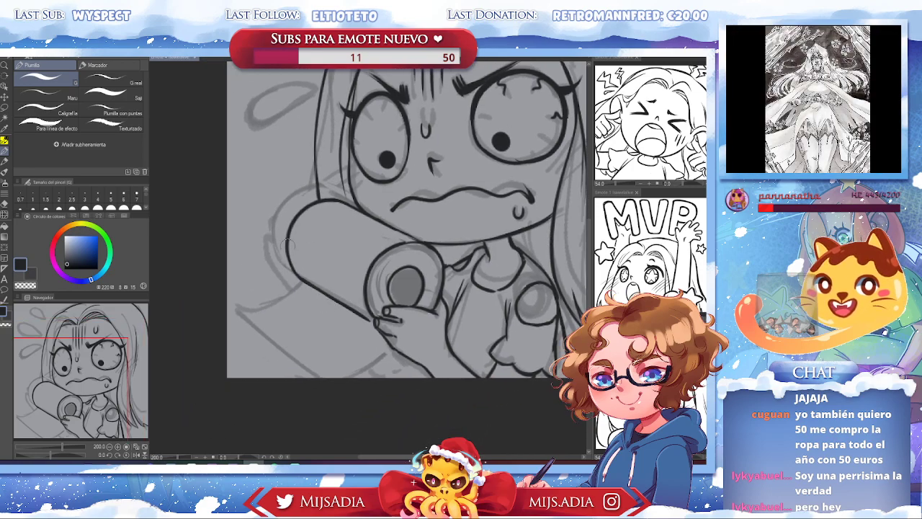
{"action": "mouse_move", "coordinate": [280, 238]}
{"action": "left_mouse_down"}
{"action": "mouse_move", "coordinate": [301, 303]}
{"action": "mouse_move", "coordinate": [232, 312]}
{"action": "mouse_move", "coordinate": [319, 378]}
{"action": "left_mouse_up"}
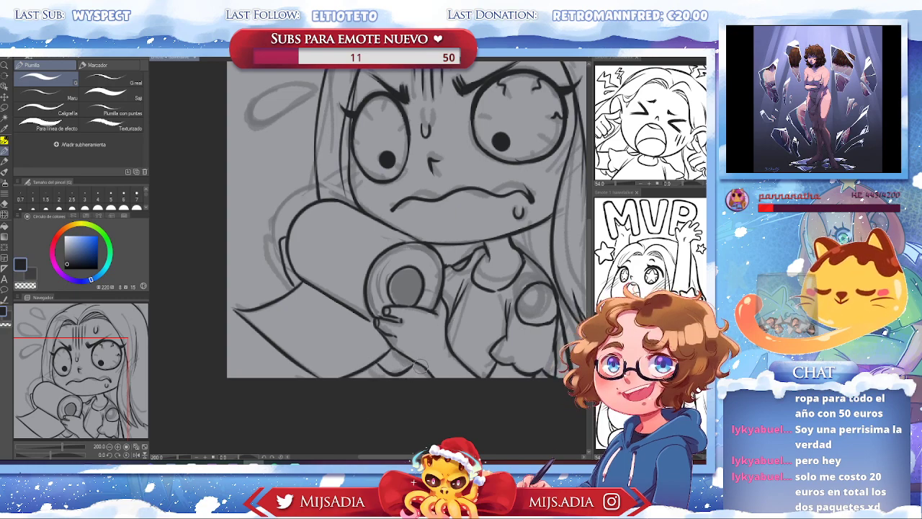
Ink the remaining branching veins inside both of the character's eyes
{"action": "left_click_drag", "start_coordinate": [553, 304], "coordinate": [508, 336]}
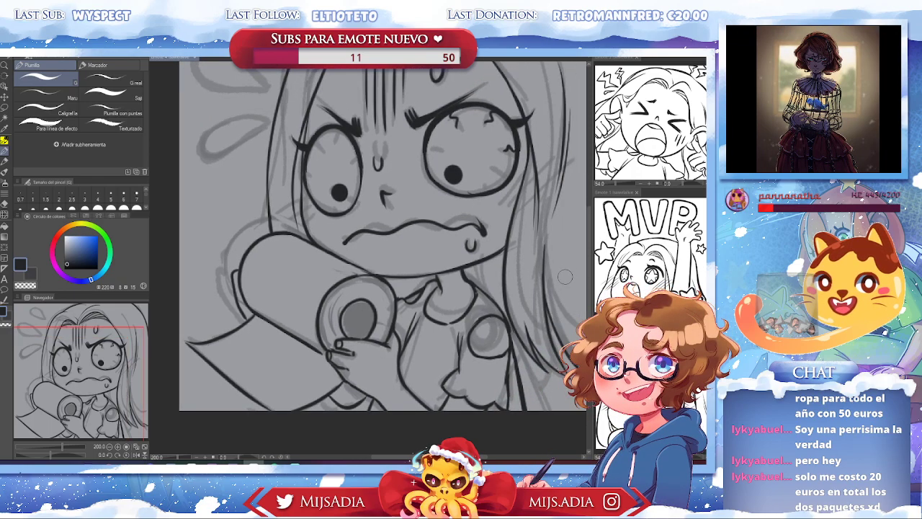
{"action": "scroll", "coordinate": [571, 247], "scroll_direction": "left", "scroll_amount": 2}
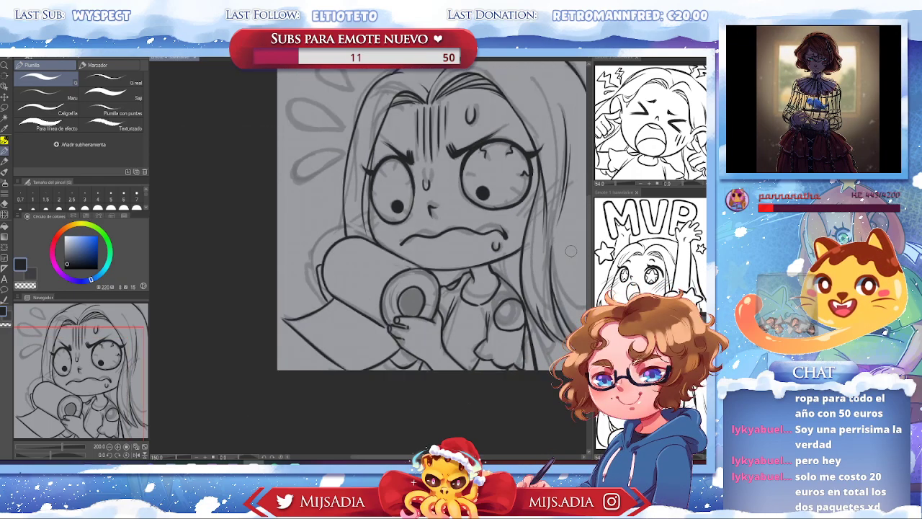
{"action": "key", "text": "ctrl+minus"}
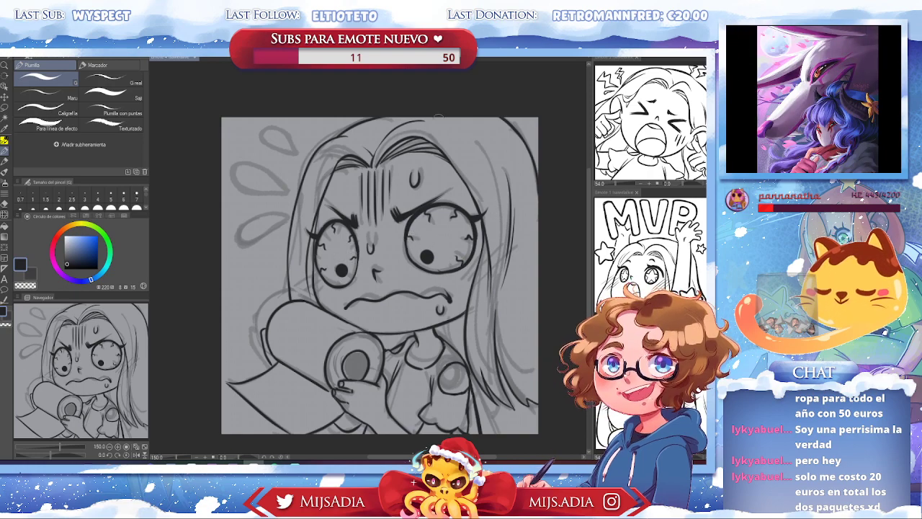
Ink the three teardrop-shaped sweat drops flying off beside the hair and hide the underlying sketch
{"action": "left_click_drag", "start_coordinate": [289, 190], "coordinate": [245, 189]}
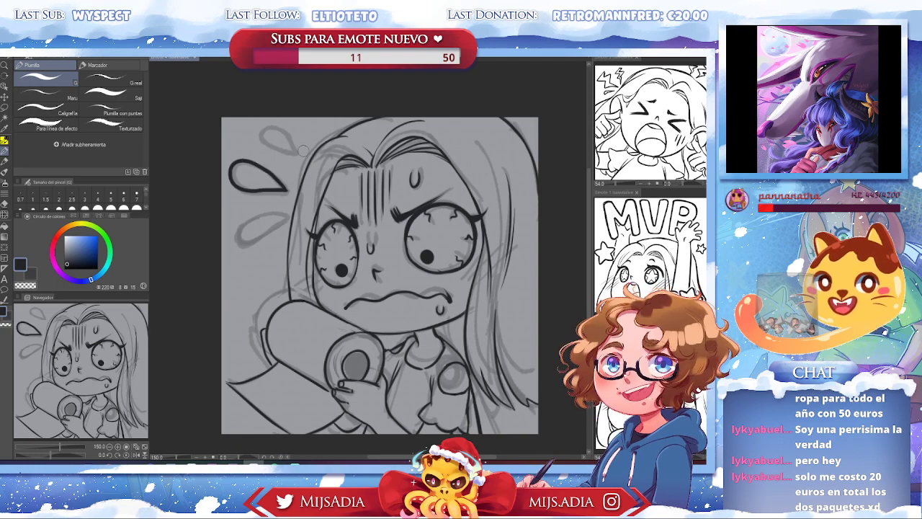
{"action": "mouse_move", "coordinate": [301, 154]}
{"action": "left_mouse_down"}
{"action": "mouse_move", "coordinate": [270, 127]}
{"action": "mouse_move", "coordinate": [273, 147]}
{"action": "mouse_move", "coordinate": [297, 155]}
{"action": "left_mouse_up"}
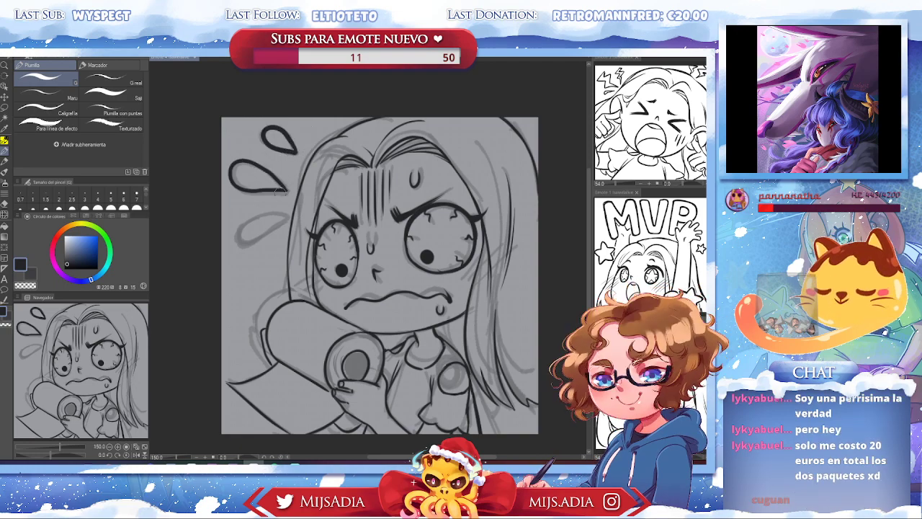
{"action": "mouse_move", "coordinate": [288, 215]}
{"action": "left_mouse_down"}
{"action": "mouse_move", "coordinate": [257, 217]}
{"action": "mouse_move", "coordinate": [239, 238]}
{"action": "mouse_move", "coordinate": [290, 216]}
{"action": "left_mouse_up"}
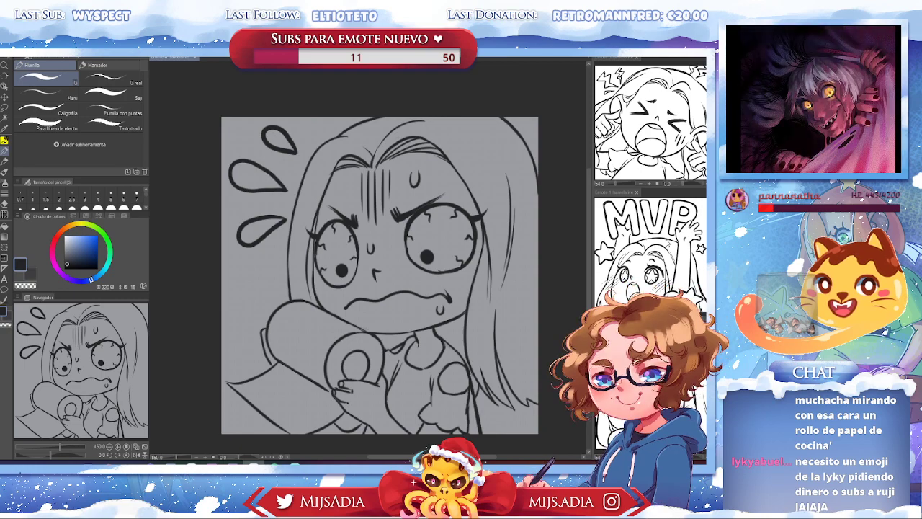
Try shading the hole in the roll's round end with hatching and scribbled strokes
{"action": "key", "text": "ctrl+minus"}
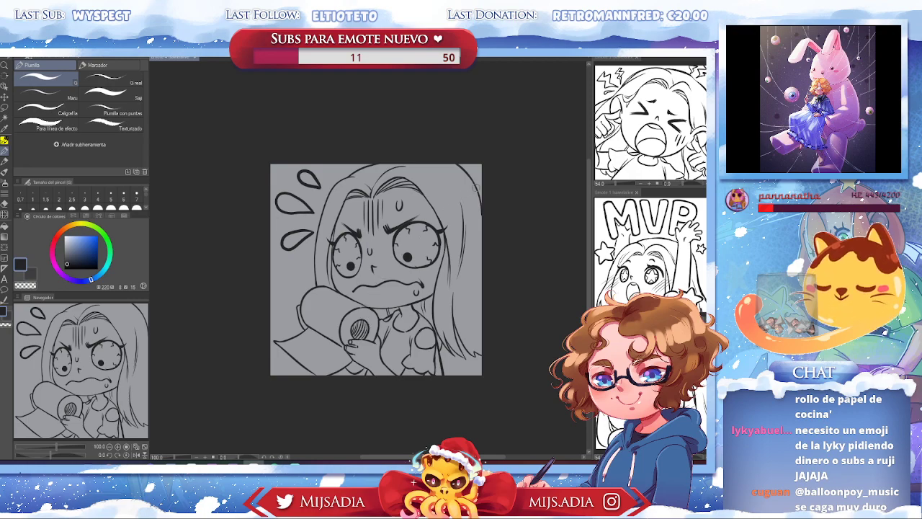
{"action": "scroll", "coordinate": [478, 187], "scroll_direction": "down", "scroll_amount": 5}
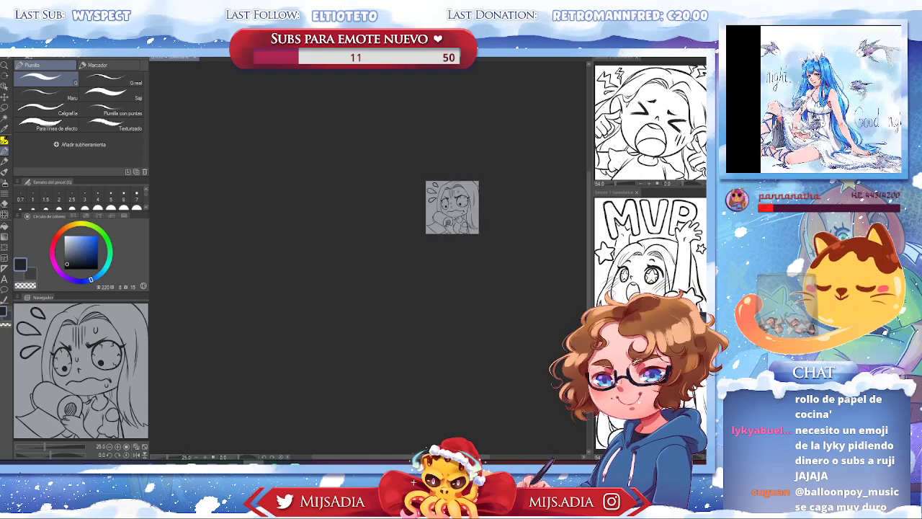
{"action": "scroll", "coordinate": [478, 189], "scroll_direction": "down", "scroll_amount": 1}
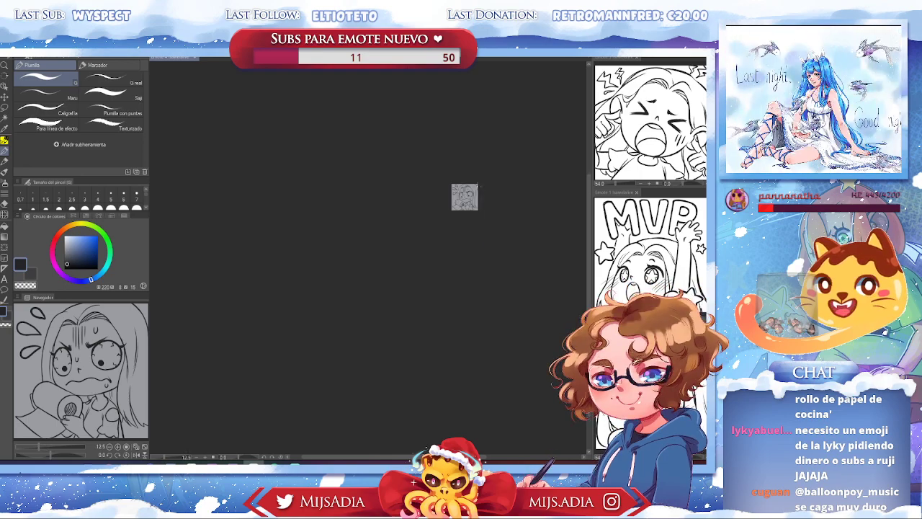
{"action": "scroll", "coordinate": [478, 189], "scroll_direction": "up", "scroll_amount": 6}
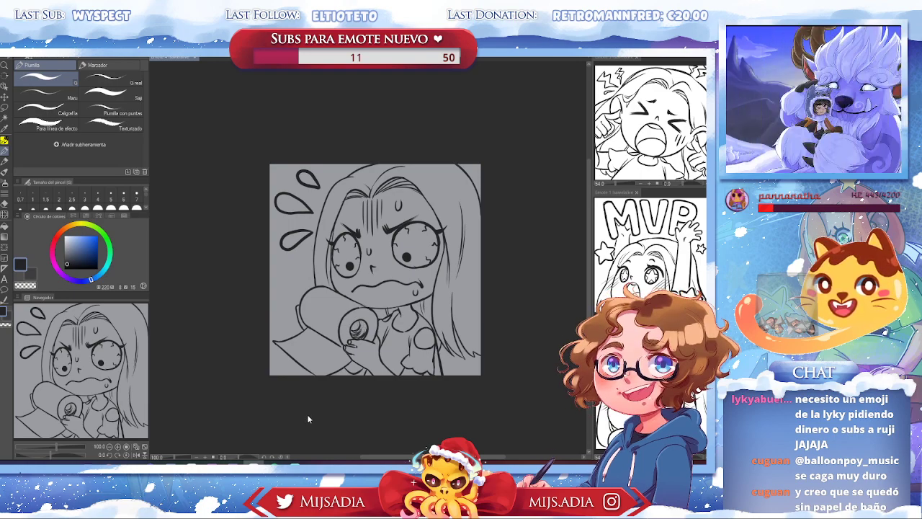
{"action": "mouse_move", "coordinate": [390, 353]}
{"action": "left_mouse_down"}
{"action": "mouse_move", "coordinate": [374, 317]}
{"action": "mouse_move", "coordinate": [373, 332]}
{"action": "left_mouse_up"}
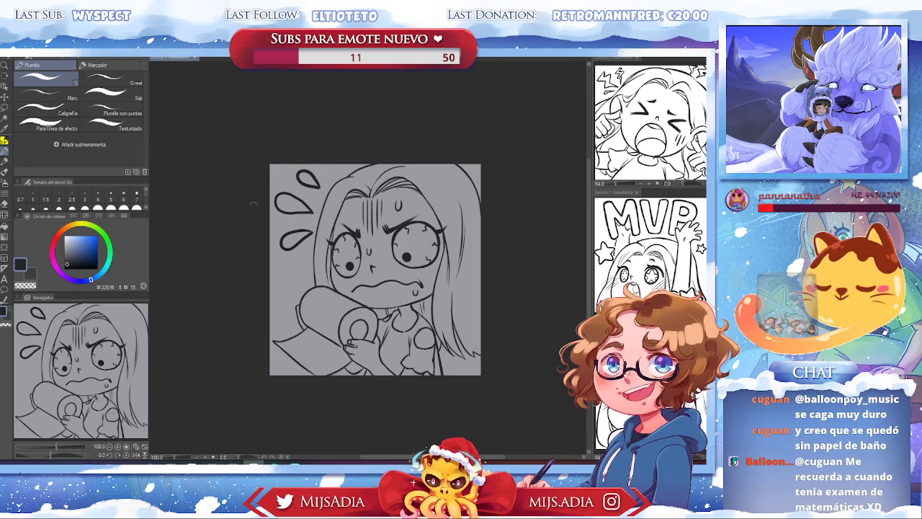
Thicken the outer contours of the hair, forearm, paper sheet and roll with the line-width correction tool (Modificar ancho de línea)
{"action": "left_click", "coordinate": [5, 296]}
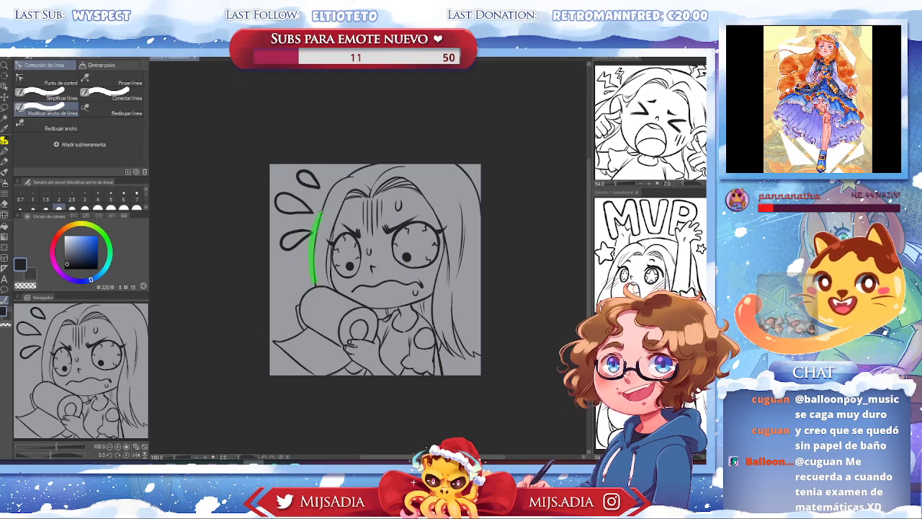
{"action": "mouse_move", "coordinate": [314, 282]}
{"action": "left_mouse_down"}
{"action": "mouse_move", "coordinate": [322, 189]}
{"action": "mouse_move", "coordinate": [314, 289]}
{"action": "left_mouse_up"}
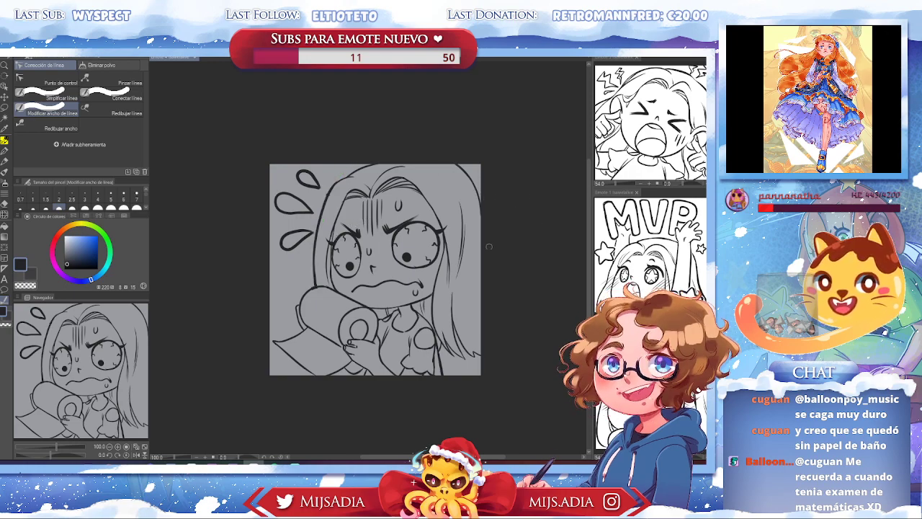
{"action": "mouse_move", "coordinate": [477, 355]}
{"action": "left_mouse_down"}
{"action": "mouse_move", "coordinate": [453, 324]}
{"action": "mouse_move", "coordinate": [442, 348]}
{"action": "left_mouse_up"}
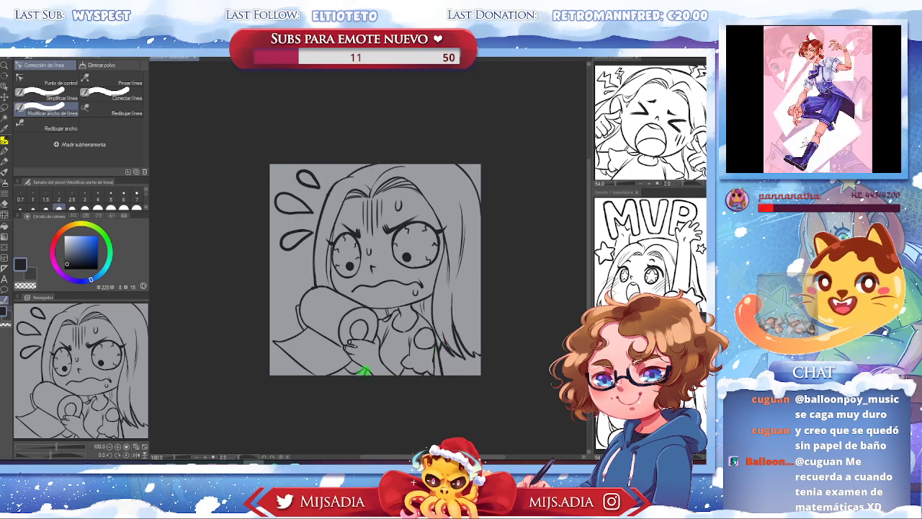
{"action": "left_click_drag", "start_coordinate": [325, 376], "coordinate": [319, 380]}
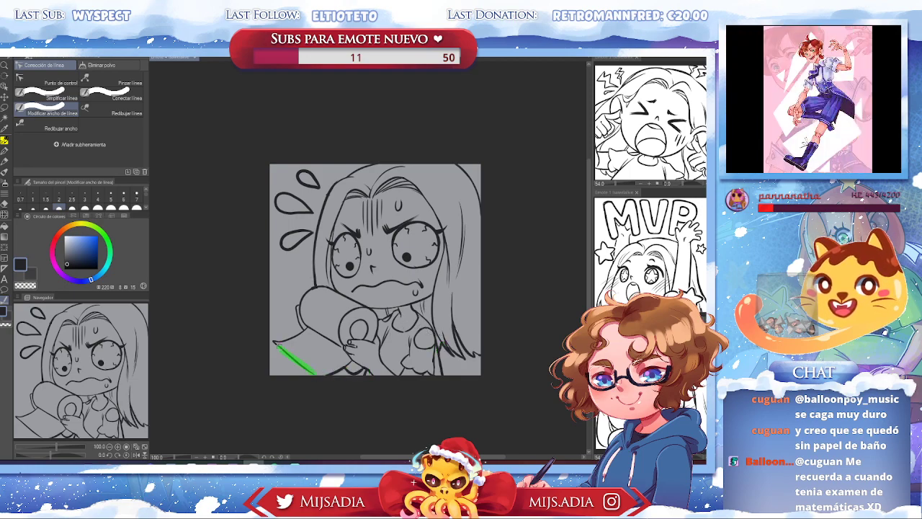
{"action": "mouse_move", "coordinate": [302, 330]}
{"action": "left_mouse_down"}
{"action": "mouse_move", "coordinate": [303, 293]}
{"action": "mouse_move", "coordinate": [335, 291]}
{"action": "left_mouse_up"}
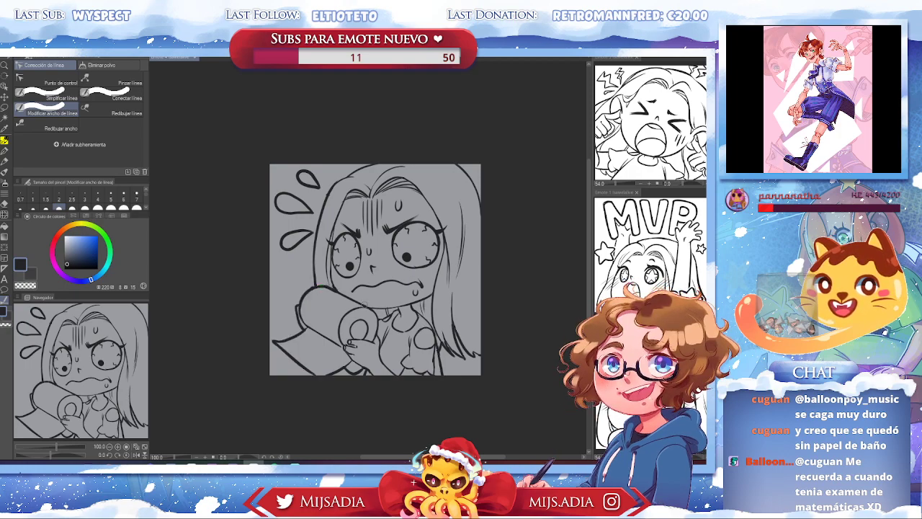
{"action": "mouse_move", "coordinate": [374, 316]}
{"action": "left_mouse_down"}
{"action": "mouse_move", "coordinate": [378, 335]}
{"action": "mouse_move", "coordinate": [346, 345]}
{"action": "mouse_move", "coordinate": [367, 346]}
{"action": "left_mouse_up"}
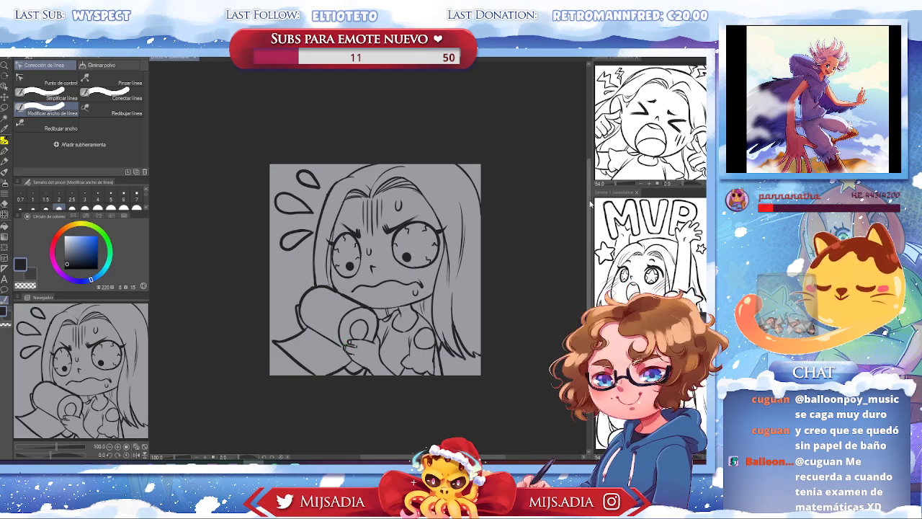
Clean up the hand's lines and re-ink the fingertips gripping the roll with heavier strokes
{"action": "key", "text": "ctrl+plus"}
{"action": "key", "text": "ctrl+plus"}
{"action": "key", "text": "ctrl+plus"}
{"action": "key", "text": "ctrl+plus"}
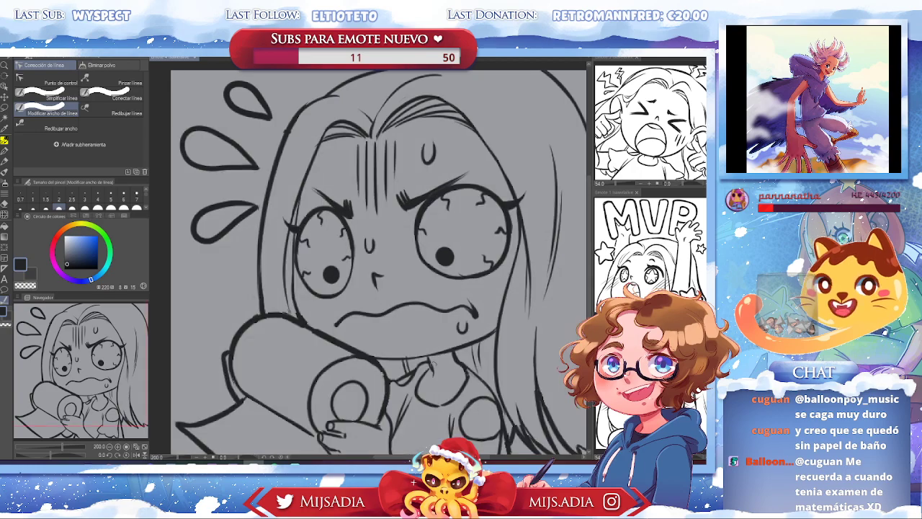
{"action": "key", "text": "e"}
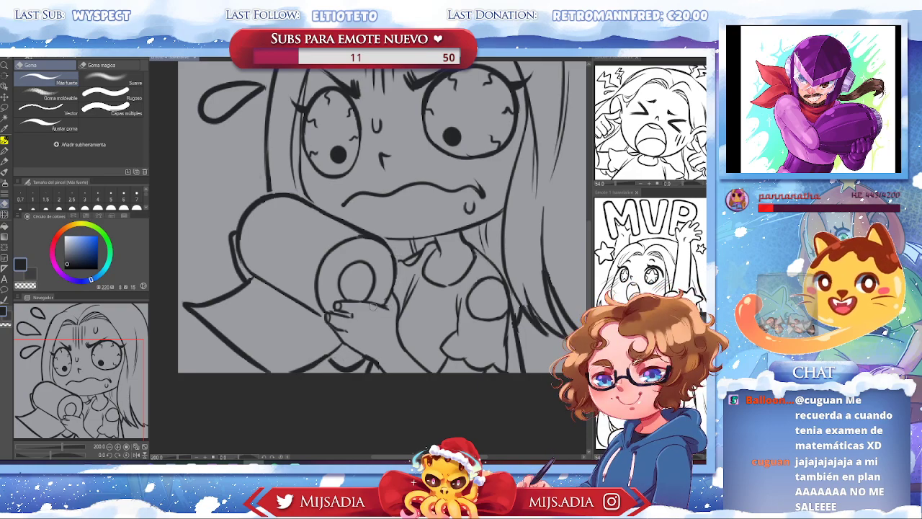
{"action": "key", "text": "p"}
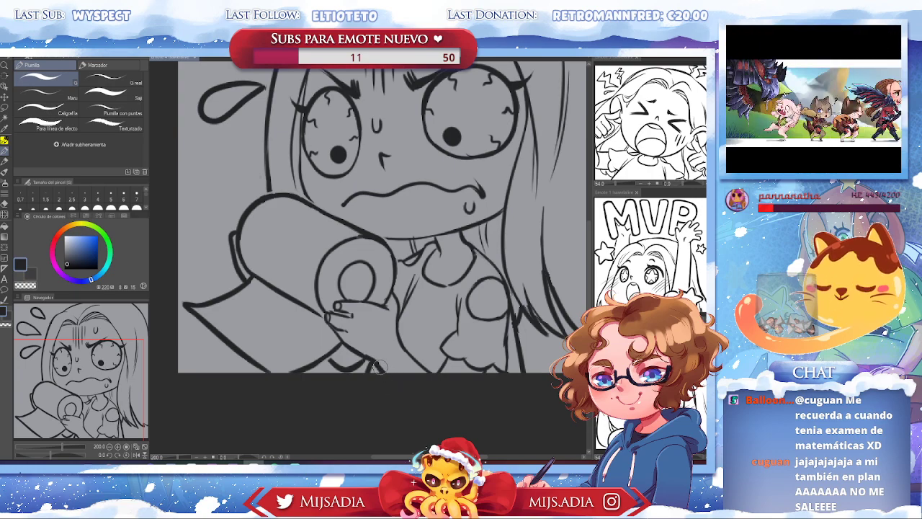
{"action": "left_click", "coordinate": [4, 203]}
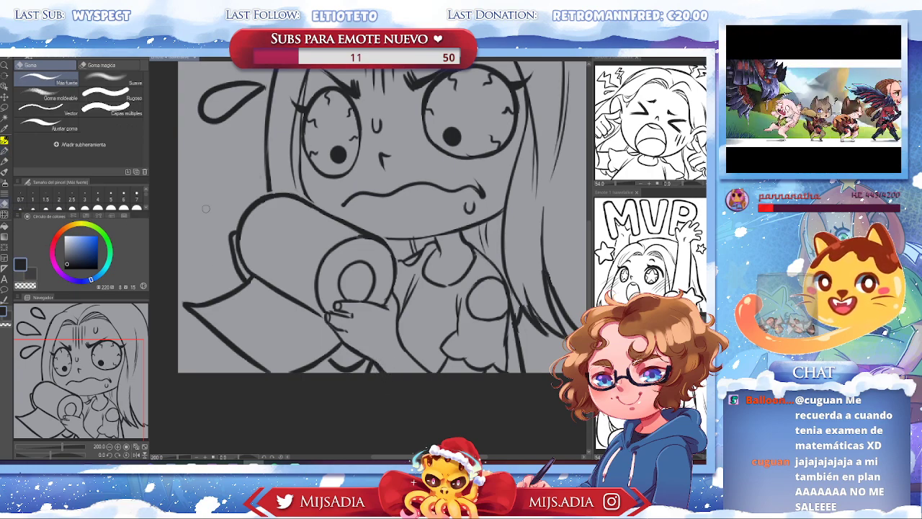
{"action": "key", "text": "p"}
{"action": "mouse_move", "coordinate": [336, 304]}
{"action": "left_mouse_down"}
{"action": "mouse_move", "coordinate": [385, 310]}
{"action": "mouse_move", "coordinate": [335, 330]}
{"action": "left_mouse_up"}
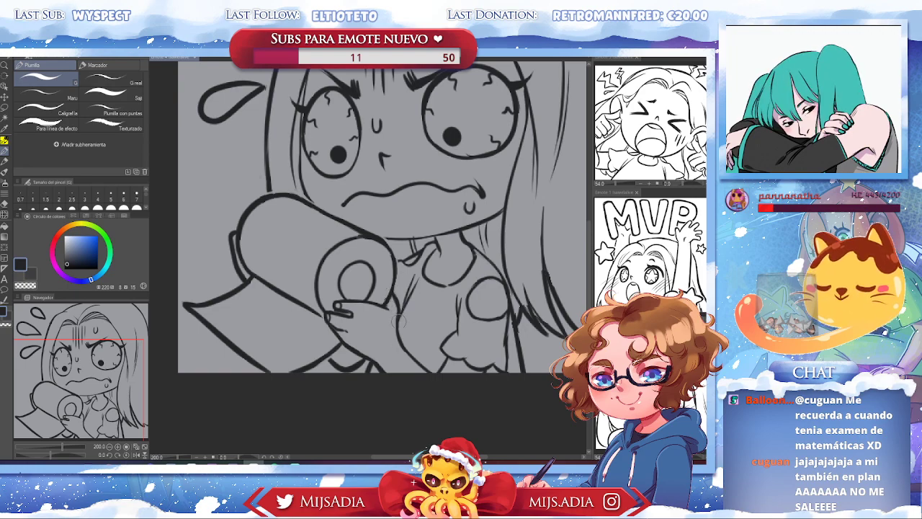
Examine the finished line art at emote size and close up across the face, hair and clothing
{"action": "scroll", "coordinate": [398, 321], "scroll_direction": "down", "scroll_amount": 4}
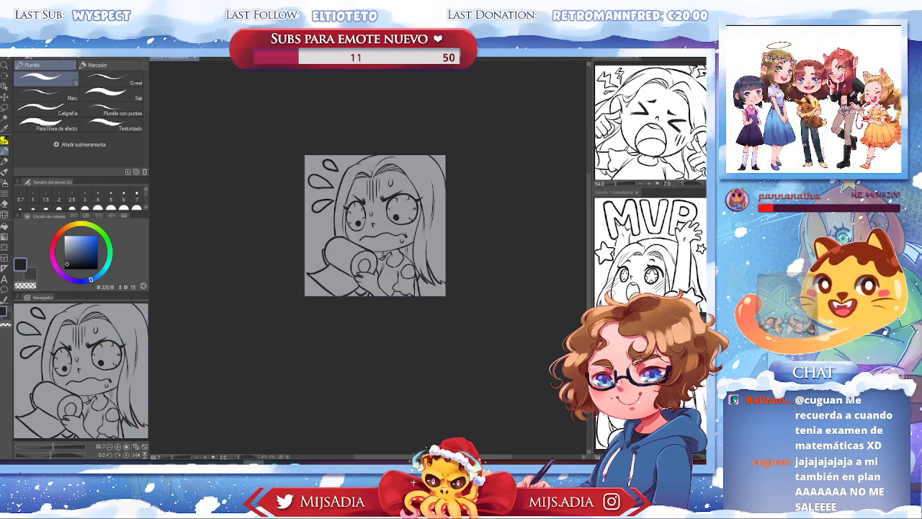
{"action": "scroll", "coordinate": [369, 259], "scroll_direction": "down", "scroll_amount": 2}
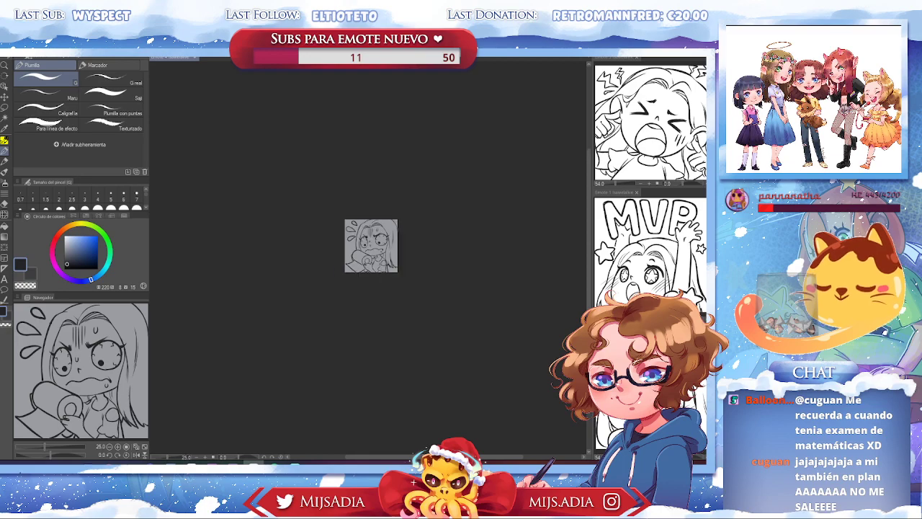
{"action": "scroll", "coordinate": [367, 229], "scroll_direction": "up", "scroll_amount": 6}
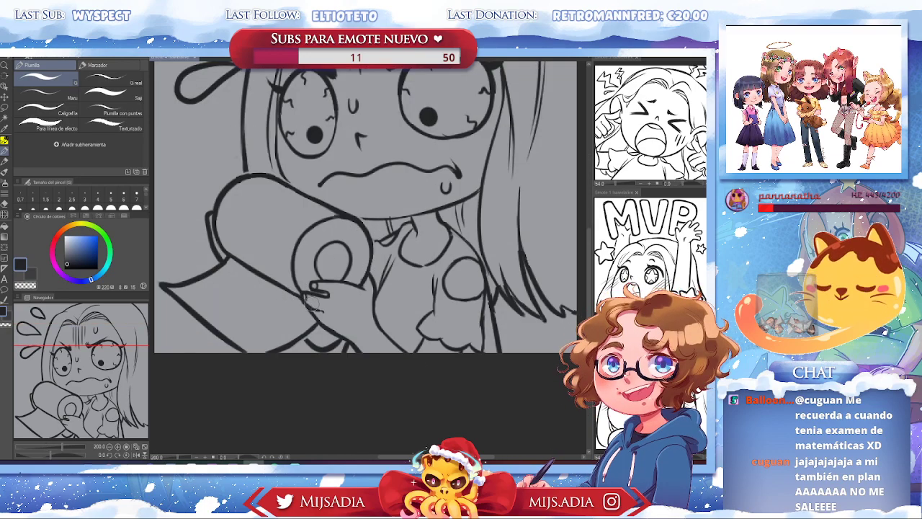
{"action": "scroll", "coordinate": [438, 239], "scroll_direction": "up", "scroll_amount": 5}
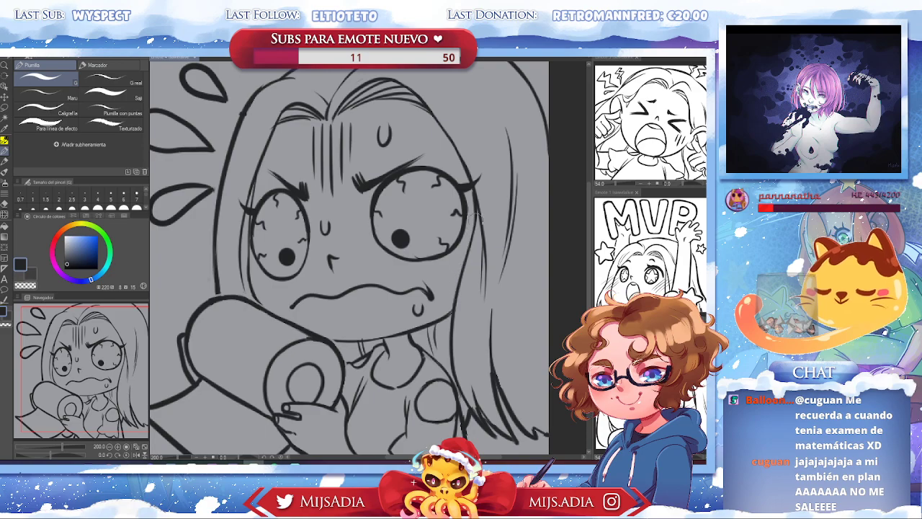
{"action": "scroll", "coordinate": [400, 238], "scroll_direction": "up", "scroll_amount": 3}
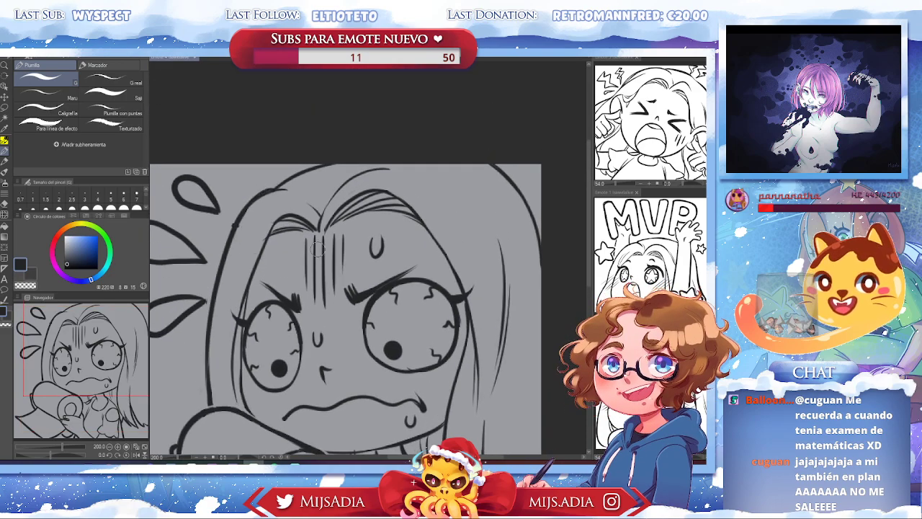
{"action": "scroll", "coordinate": [317, 248], "scroll_direction": "down", "scroll_amount": 5}
{"action": "scroll", "coordinate": [432, 302], "scroll_direction": "right", "scroll_amount": 2}
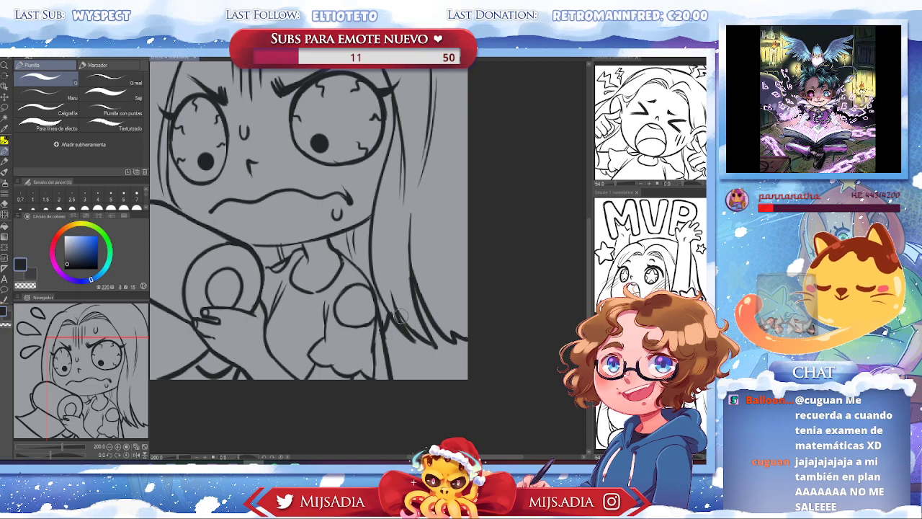
Check the angry emote's line art close up around the face, roll and sleeve, and at 100% scale
{"action": "left_click", "coordinate": [9, 206]}
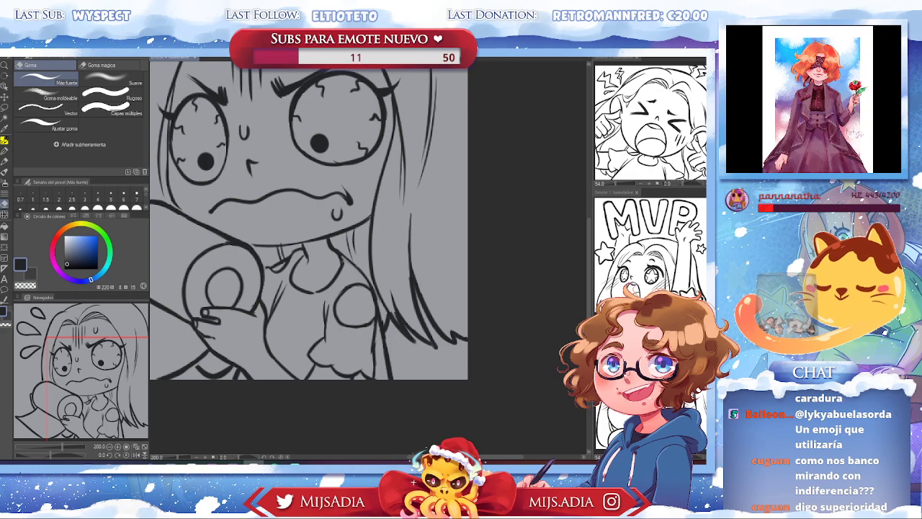
{"action": "left_click_drag", "start_coordinate": [319, 227], "coordinate": [446, 274]}
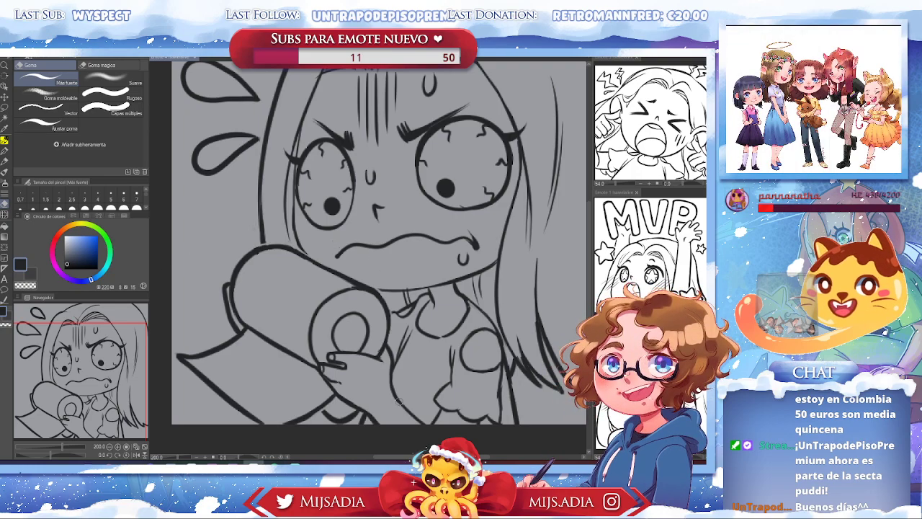
{"action": "left_click", "coordinate": [6, 155]}
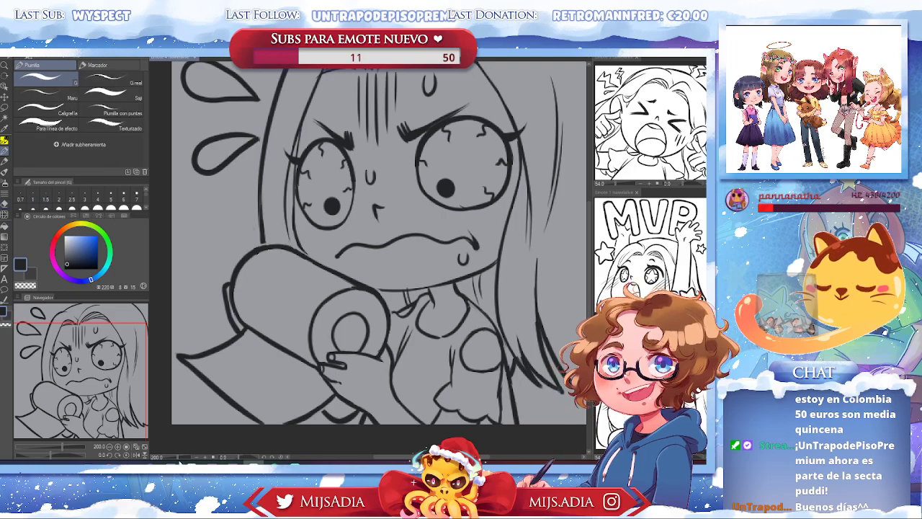
{"action": "left_click", "coordinate": [6, 205]}
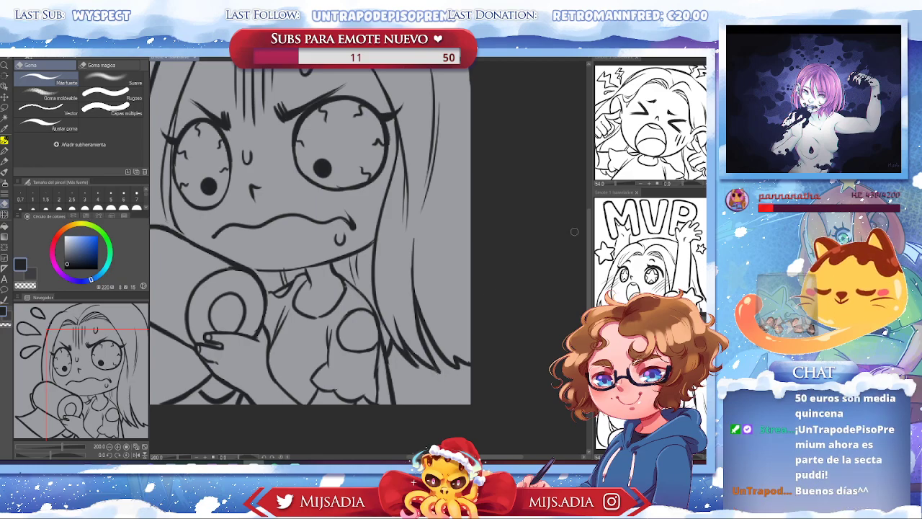
{"action": "key", "text": "ctrl+minus"}
{"action": "key", "text": "ctrl+minus"}
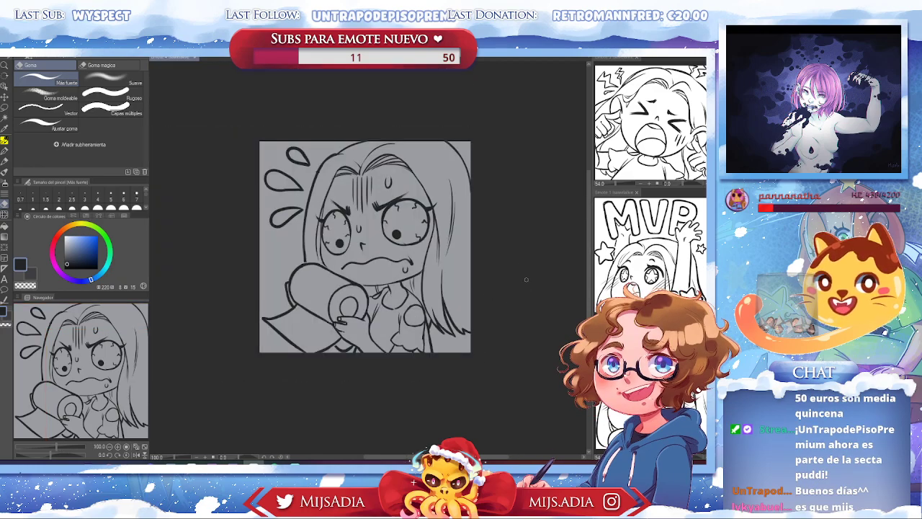
{"action": "key", "text": "ctrl+plus"}
{"action": "key", "text": "ctrl+plus"}
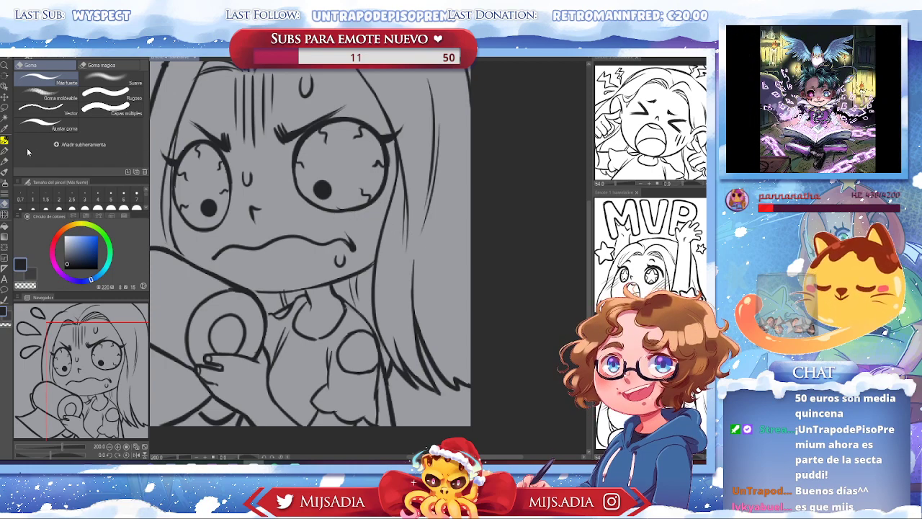
{"action": "key", "text": "p"}
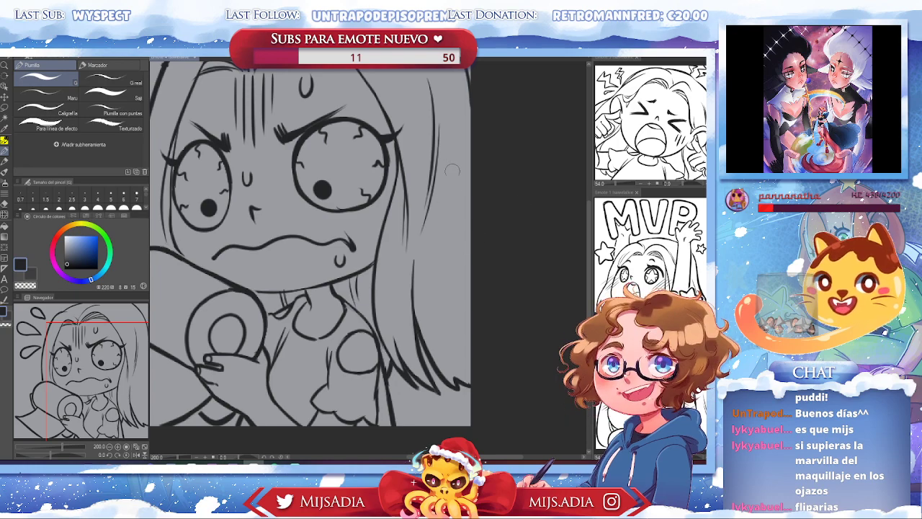
{"action": "left_click_drag", "start_coordinate": [418, 245], "coordinate": [444, 254]}
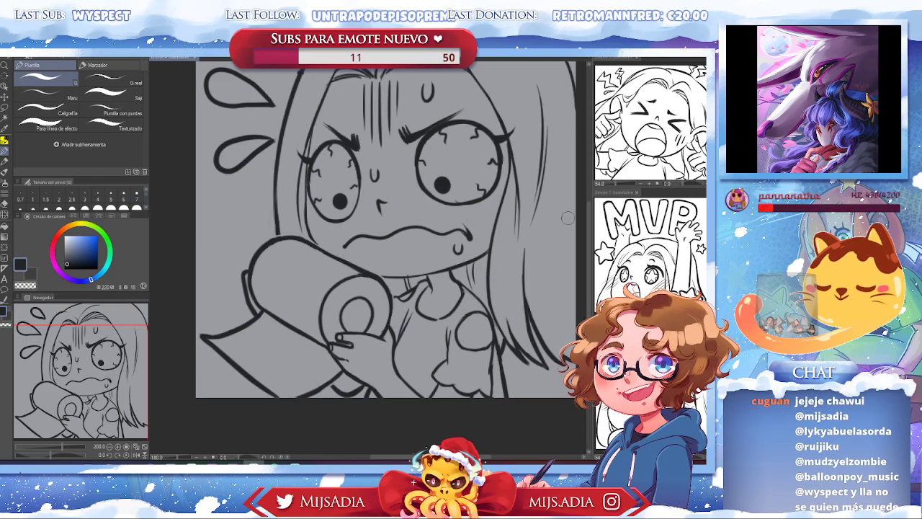
{"action": "scroll", "coordinate": [421, 207], "scroll_direction": "down", "scroll_amount": 1}
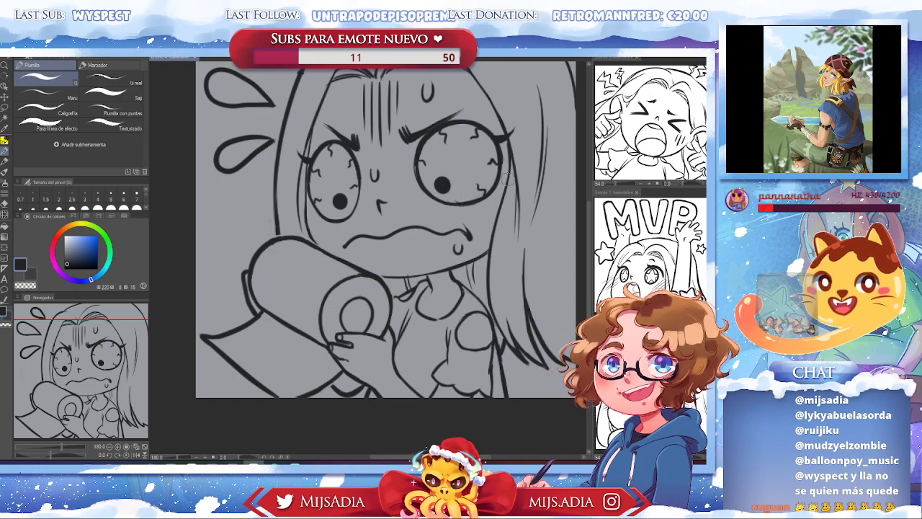
{"action": "key", "text": "e"}
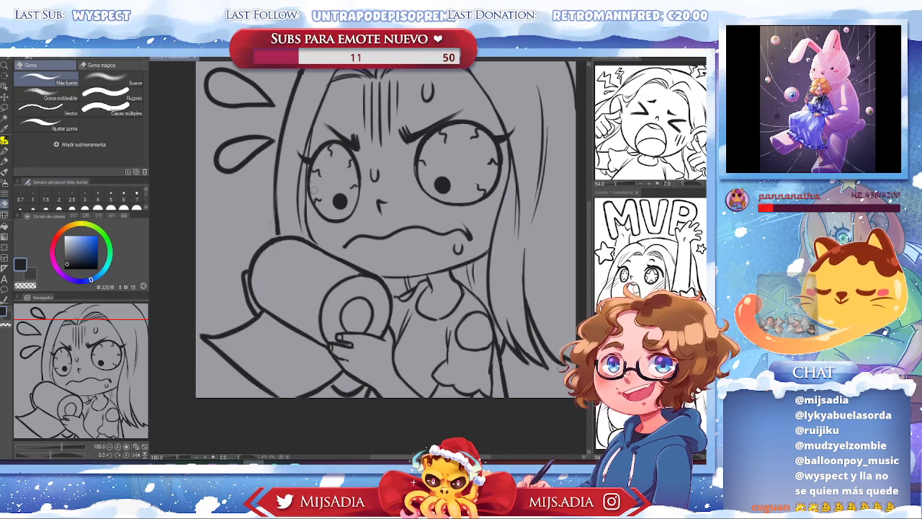
{"action": "left_click", "coordinate": [5, 152]}
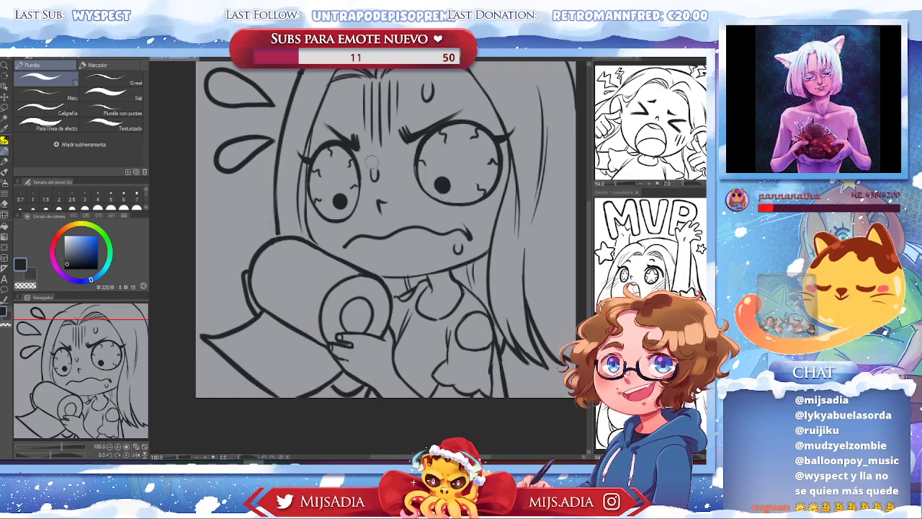
{"action": "mouse_move", "coordinate": [353, 173]}
{"action": "left_mouse_down"}
{"action": "mouse_move", "coordinate": [475, 266]}
{"action": "mouse_move", "coordinate": [455, 294]}
{"action": "left_mouse_up"}
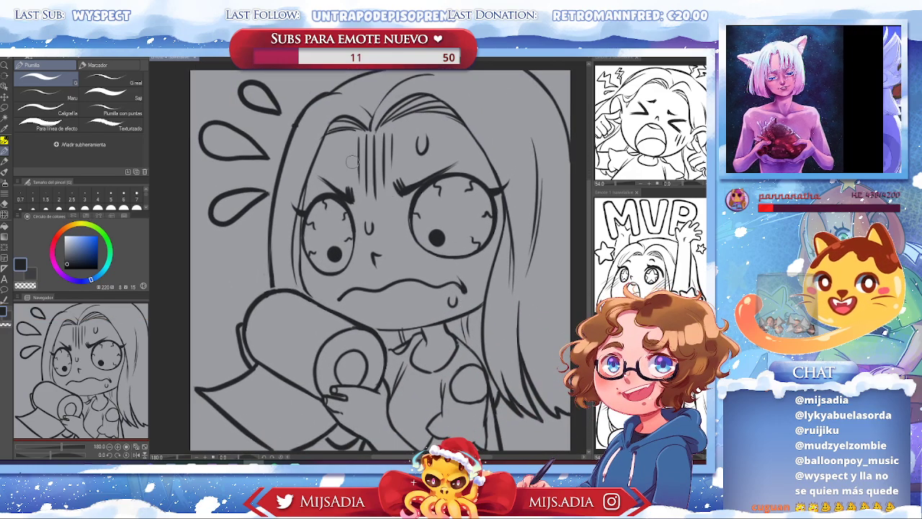
{"action": "key", "text": "e"}
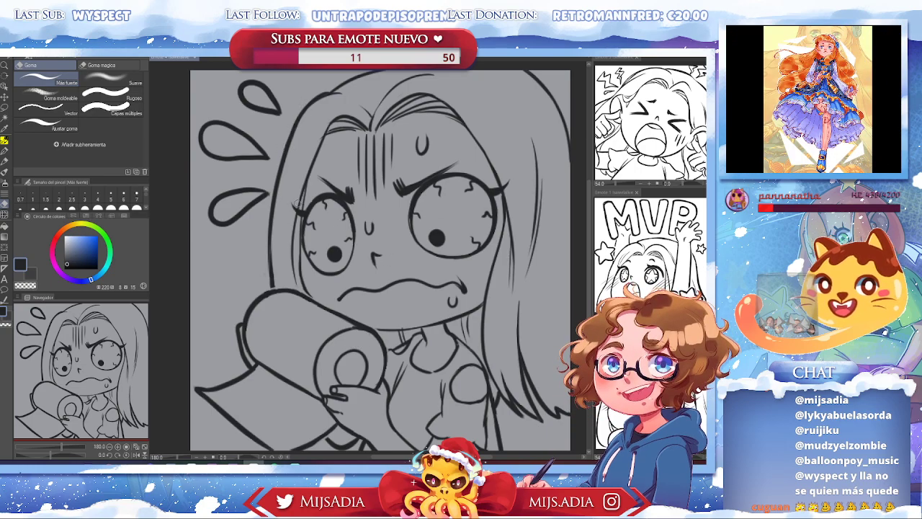
{"action": "key", "text": "ctrl+x"}
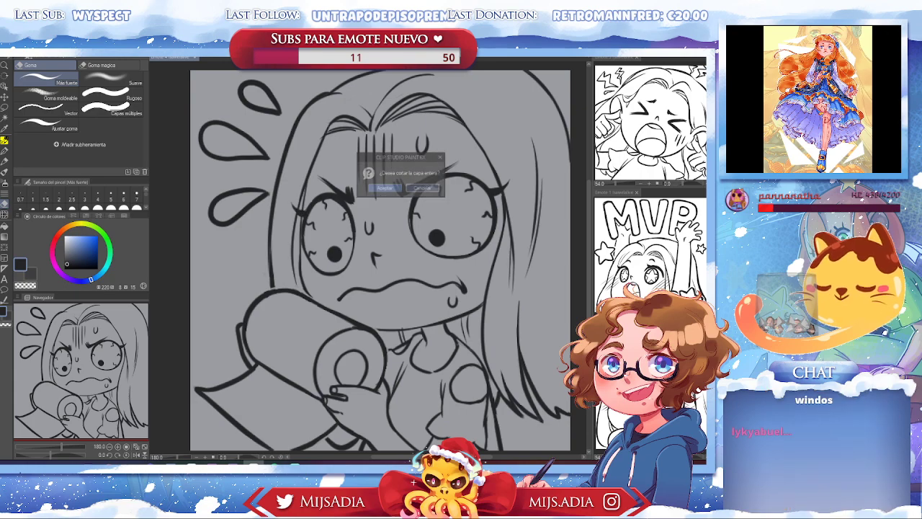
{"action": "key", "text": "Escape"}
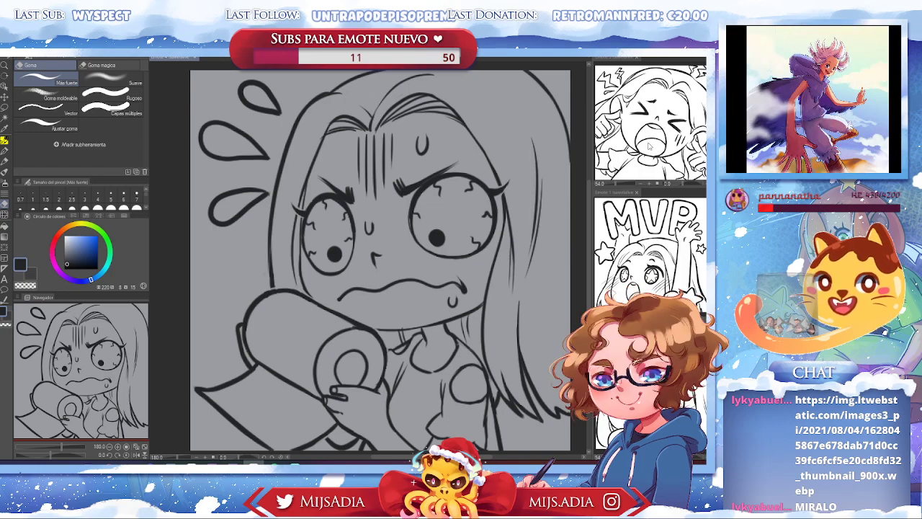
{"action": "left_click_drag", "start_coordinate": [502, 327], "coordinate": [492, 336]}
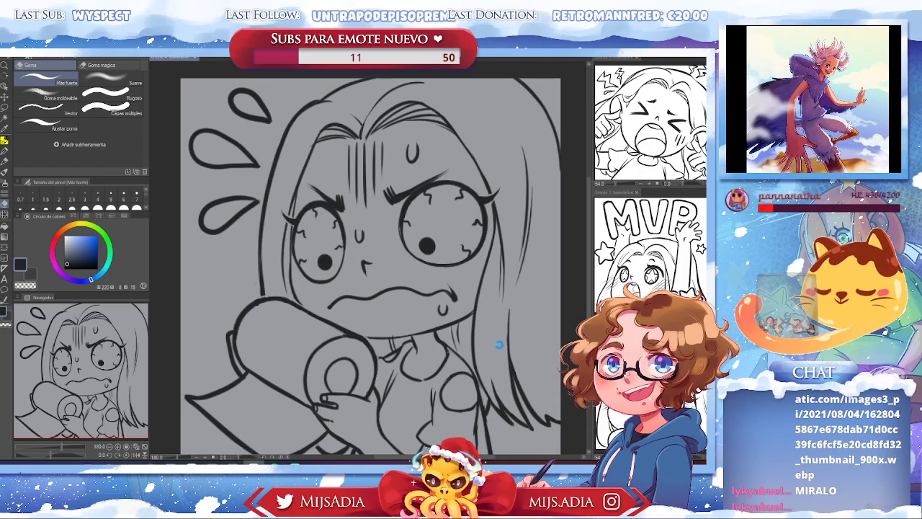
{"action": "scroll", "coordinate": [492, 335], "scroll_direction": "down", "scroll_amount": 2}
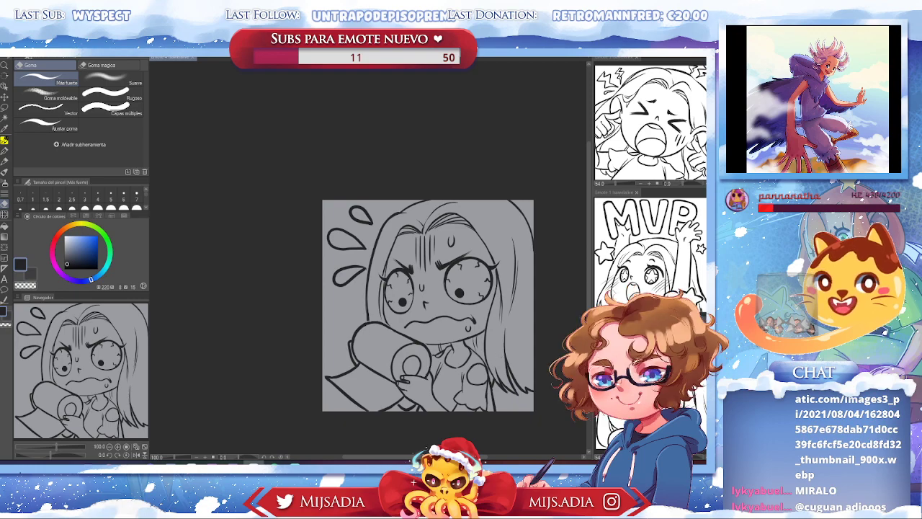
{"action": "left_click_drag", "start_coordinate": [574, 441], "coordinate": [536, 383]}
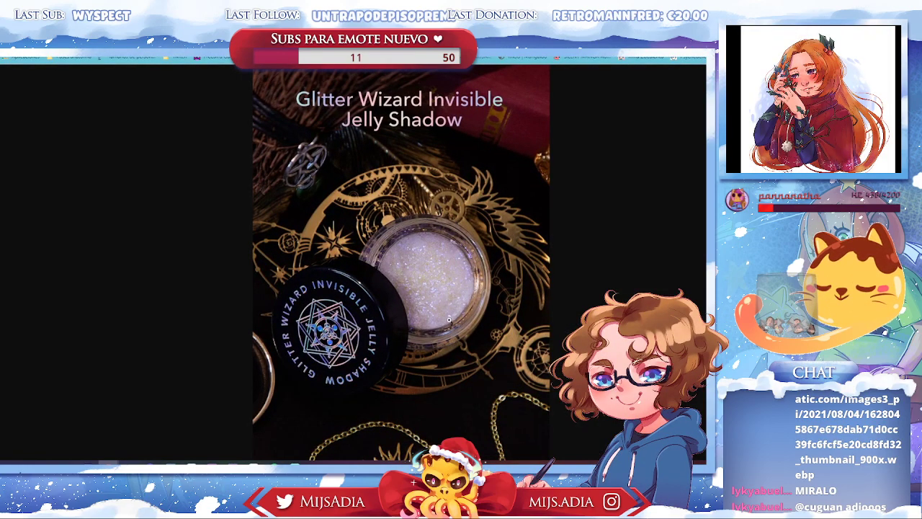
View the Glitter Wizard Invisible Jelly Shadow photo enlarged around the open jar, and switch back to Clip Studio Paint
{"action": "left_click", "coordinate": [433, 282]}
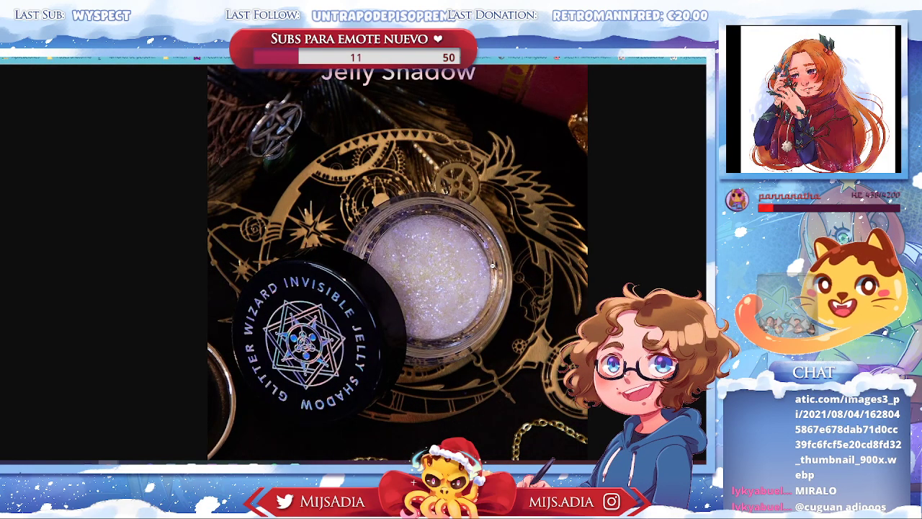
{"action": "left_click", "coordinate": [489, 269]}
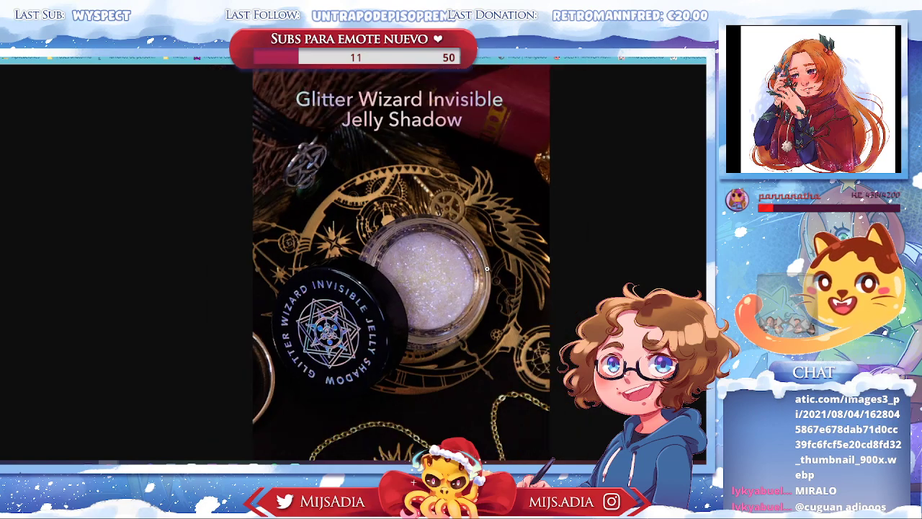
{"action": "left_click", "coordinate": [465, 297]}
{"action": "left_click", "coordinate": [462, 299]}
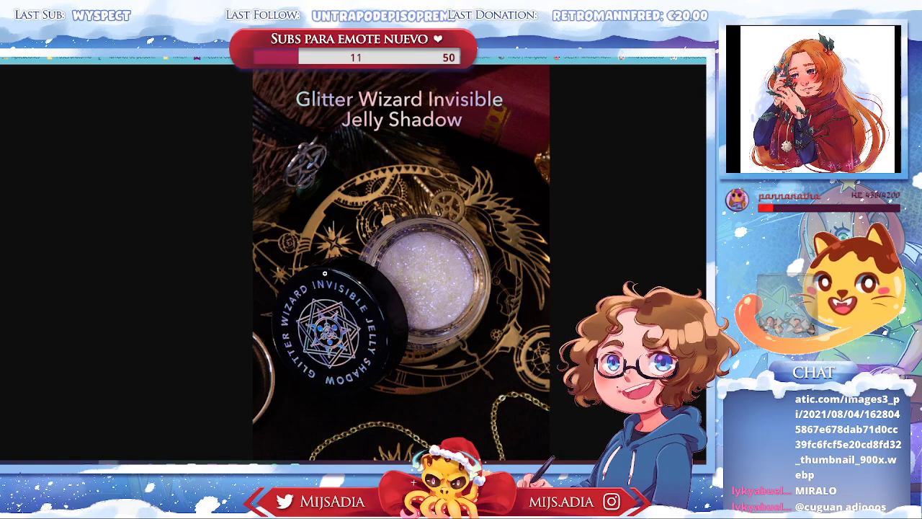
{"action": "key", "text": "alt+Tab"}
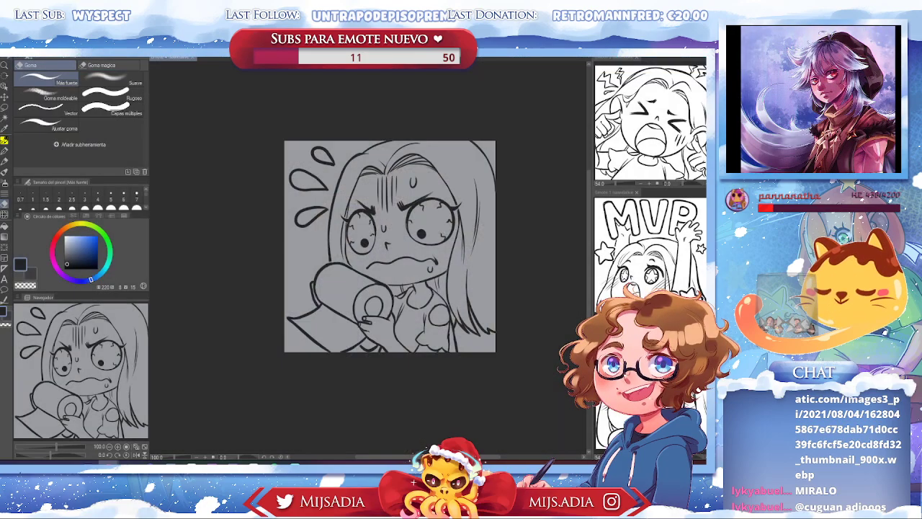
Frame the whole emote in view, capture it with the Windows snipping tool (Herramienta Recortes), and close the snip without saving it to a file
{"action": "scroll", "coordinate": [569, 177], "scroll_direction": "up", "scroll_amount": 3}
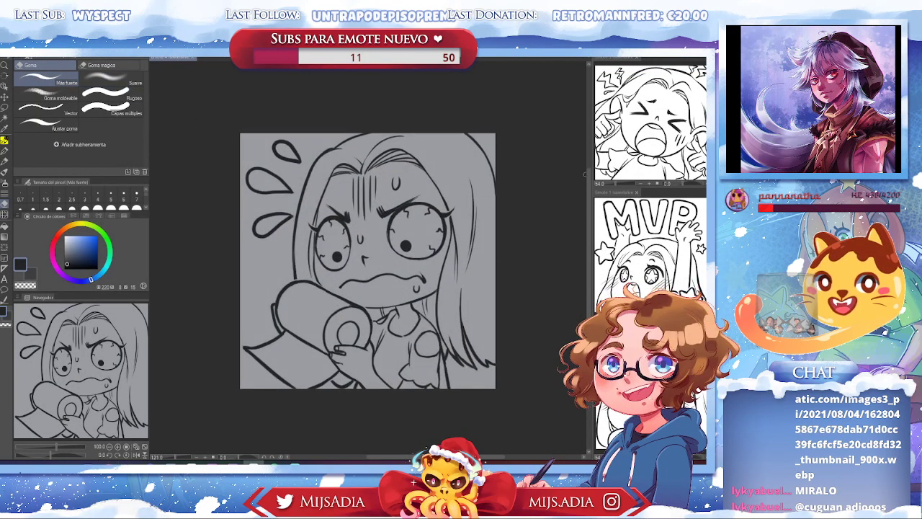
{"action": "right_click", "coordinate": [512, 217]}
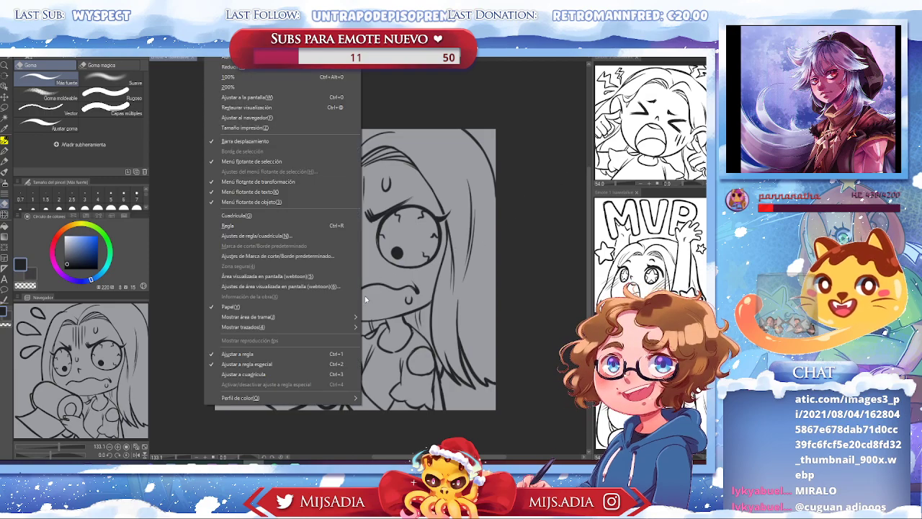
{"action": "key", "text": "Escape"}
{"action": "left_click_drag", "start_coordinate": [343, 312], "coordinate": [386, 285]}
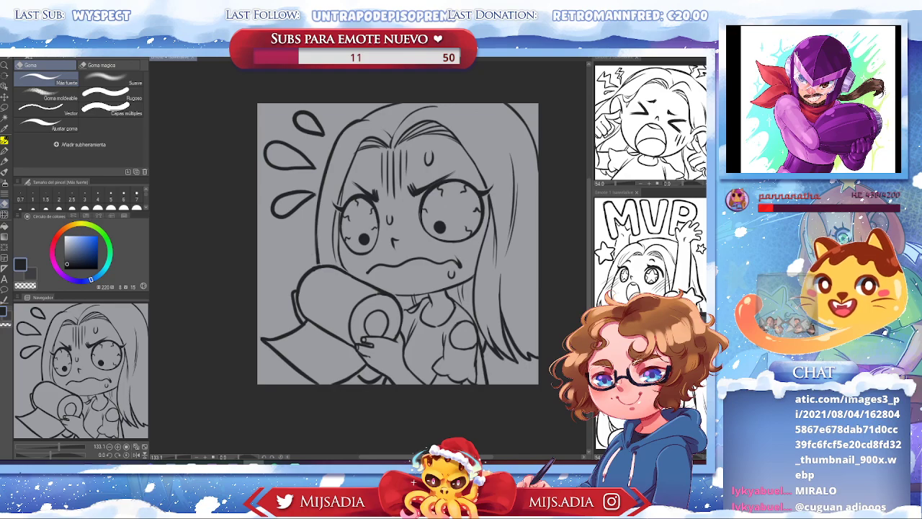
{"action": "left_click_drag", "start_coordinate": [563, 335], "coordinate": [534, 347]}
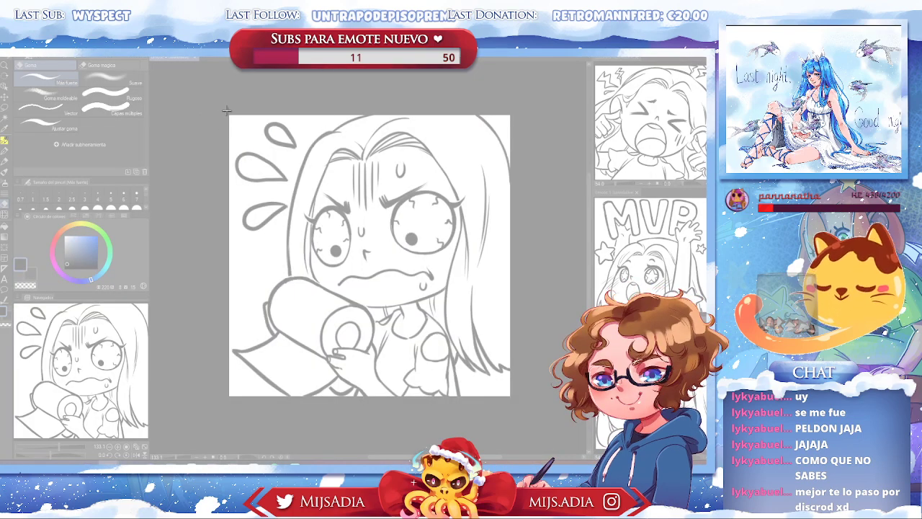
{"action": "left_click_drag", "start_coordinate": [226, 112], "coordinate": [560, 417]}
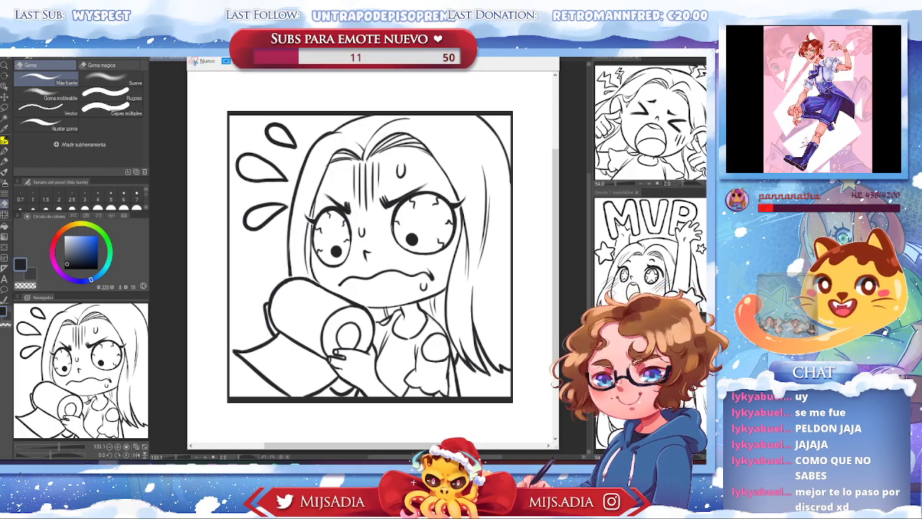
{"action": "key", "text": "ctrl+w"}
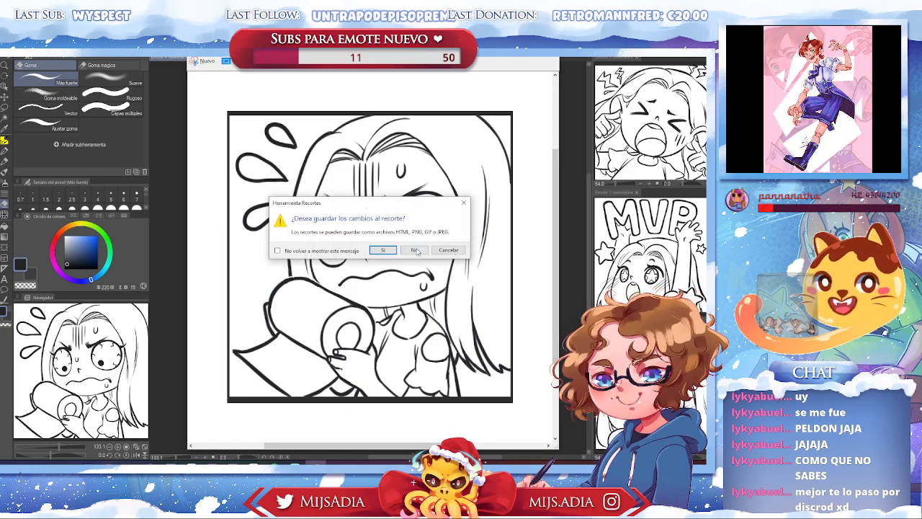
{"action": "left_click", "coordinate": [420, 249]}
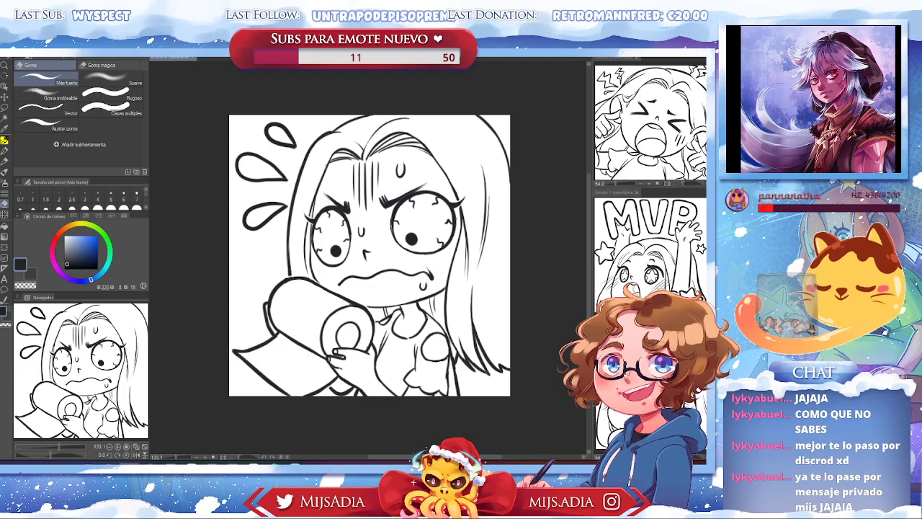
Export the four numbered pose sketches as a JPEG at quality 100 into the "bocetos no usados" folder
{"action": "key", "text": "ctrl+Tab"}
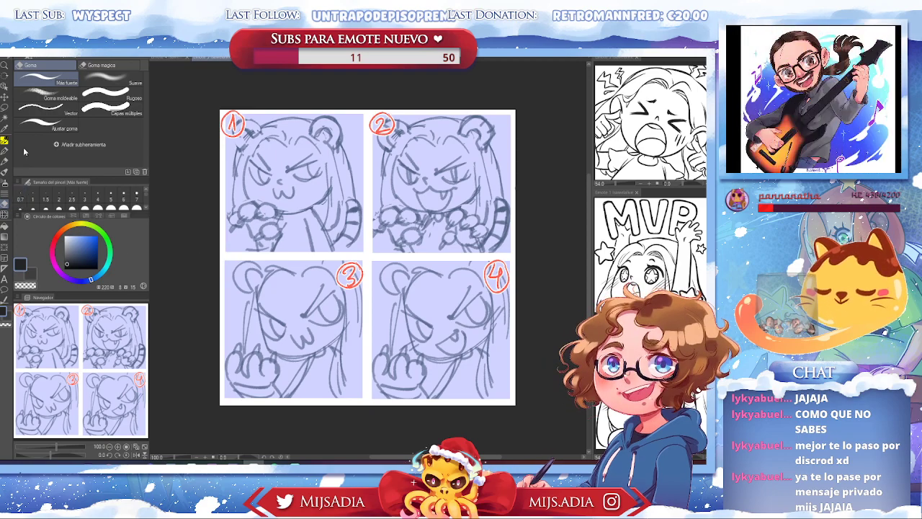
{"action": "left_click", "coordinate": [10, 38]}
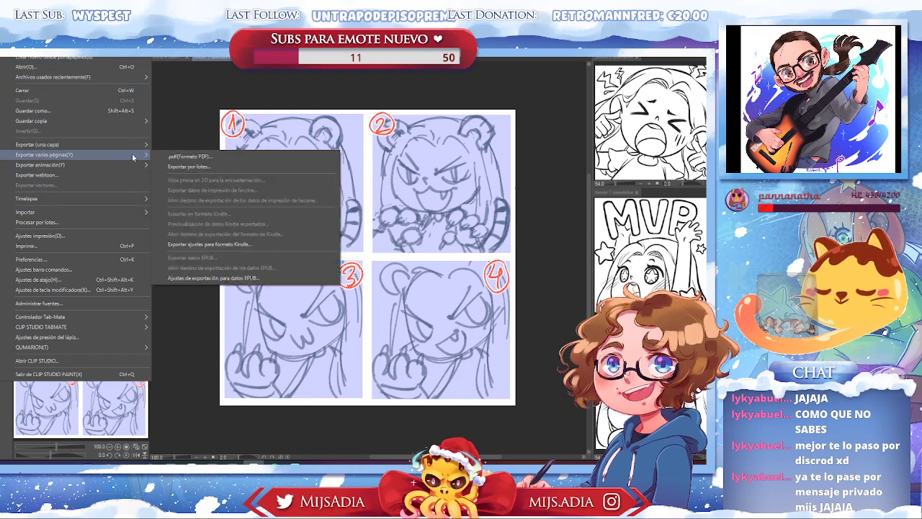
{"action": "mouse_move", "coordinate": [140, 145]}
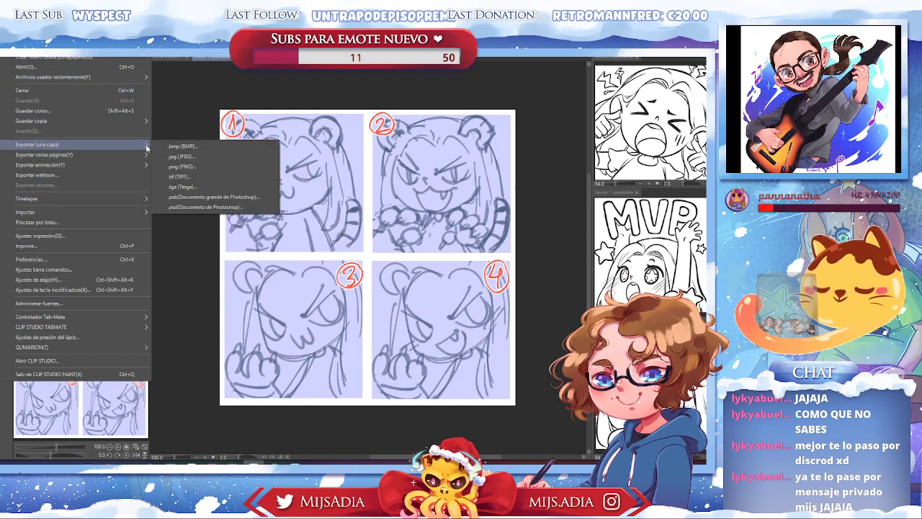
{"action": "left_click", "coordinate": [207, 158]}
{"action": "left_click", "coordinate": [391, 141]}
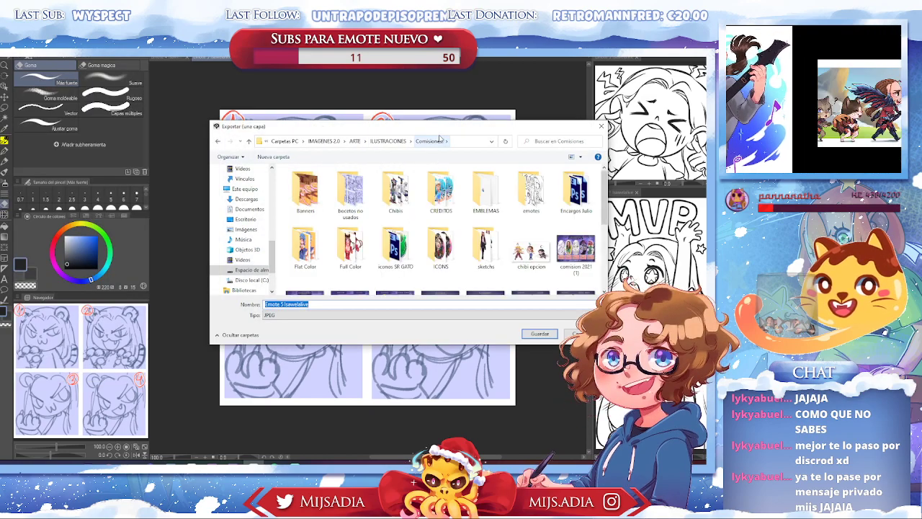
{"action": "double_click", "coordinate": [351, 191]}
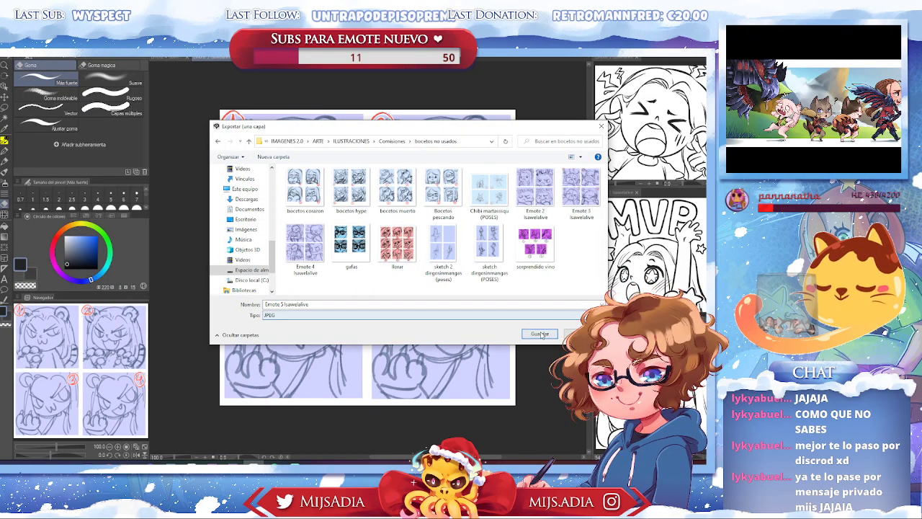
{"action": "left_click", "coordinate": [539, 333]}
{"action": "left_click", "coordinate": [489, 119]}
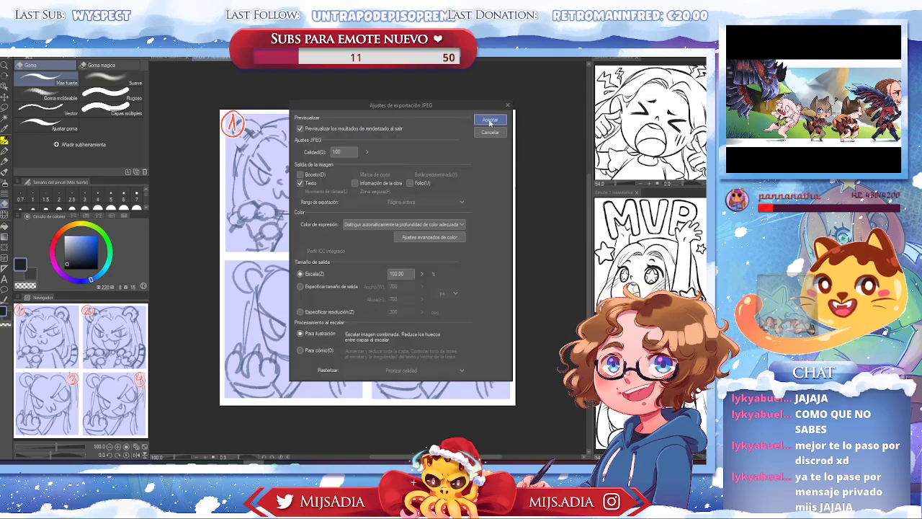
{"action": "left_click", "coordinate": [528, 179]}
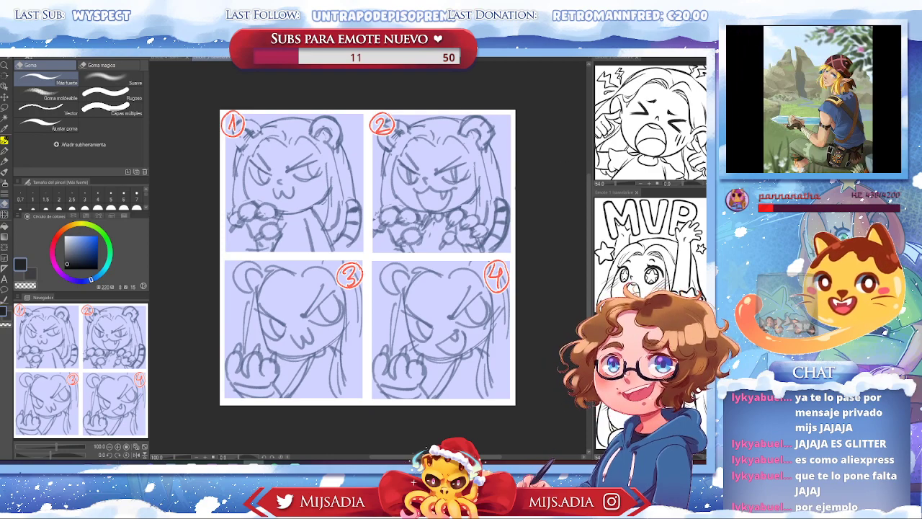
Delete the layer with the red numbers 1 to 4 from the pose sketches
{"action": "key", "text": "Delete"}
{"action": "key", "text": "Return"}
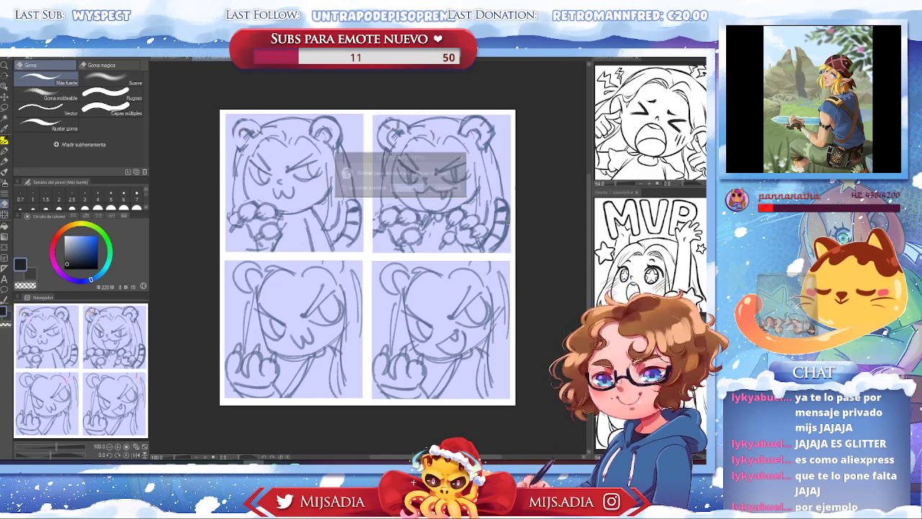
Enlarge the fanged tiger sketch from the second panel to fill the canvas and delete the remaining pose panels
{"action": "key", "text": "m"}
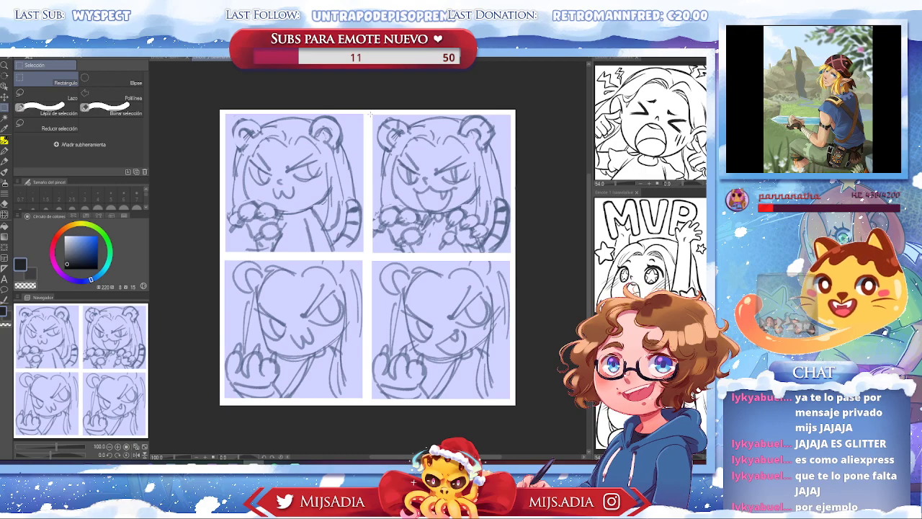
{"action": "mouse_move", "coordinate": [370, 114]}
{"action": "left_mouse_down"}
{"action": "mouse_move", "coordinate": [537, 256]}
{"action": "mouse_move", "coordinate": [513, 256]}
{"action": "left_mouse_up"}
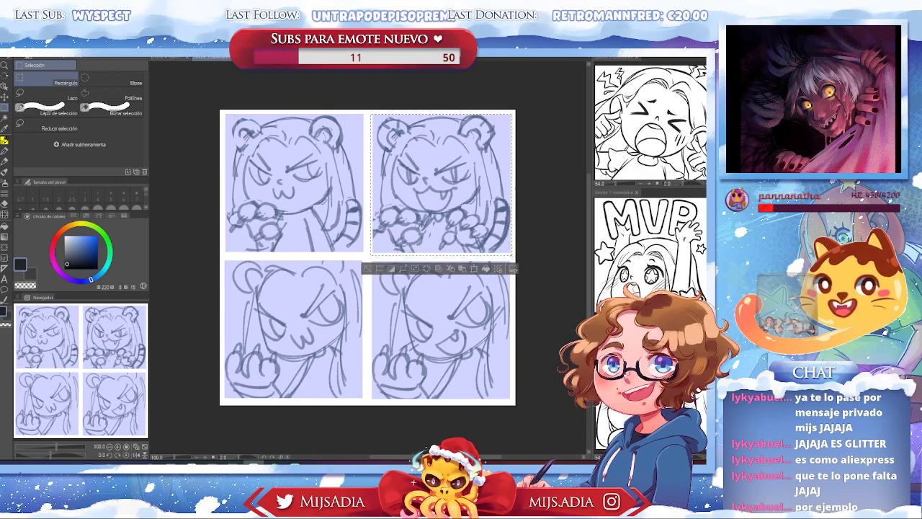
{"action": "left_click", "coordinate": [487, 270]}
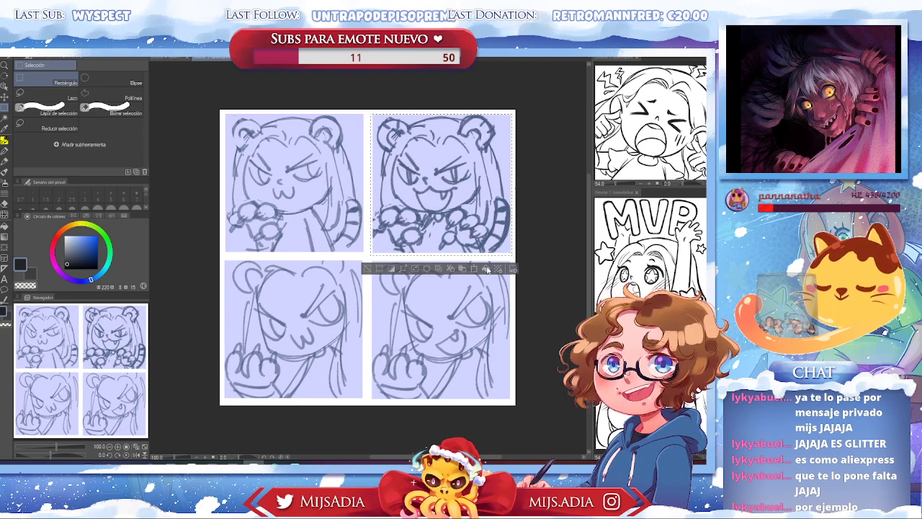
{"action": "key", "text": "ctrl+t"}
{"action": "left_click_drag", "start_coordinate": [370, 256], "coordinate": [212, 409]}
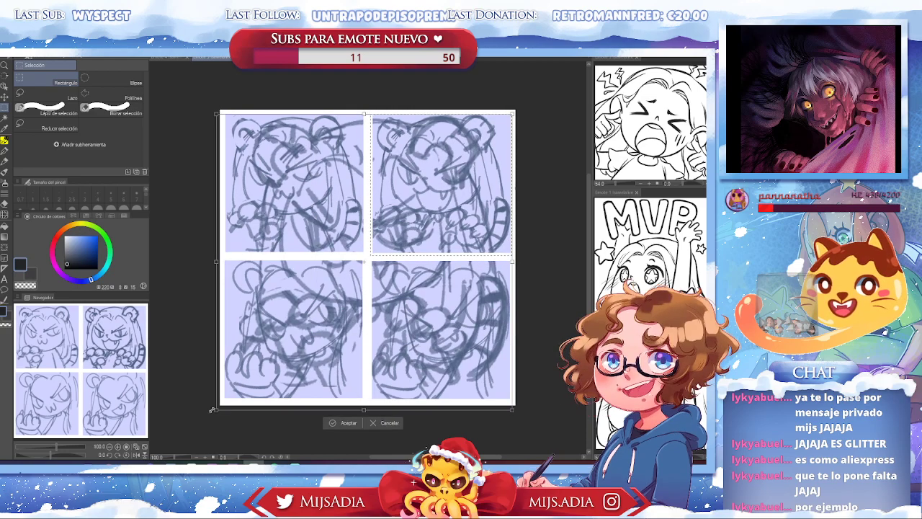
{"action": "key", "text": "Return"}
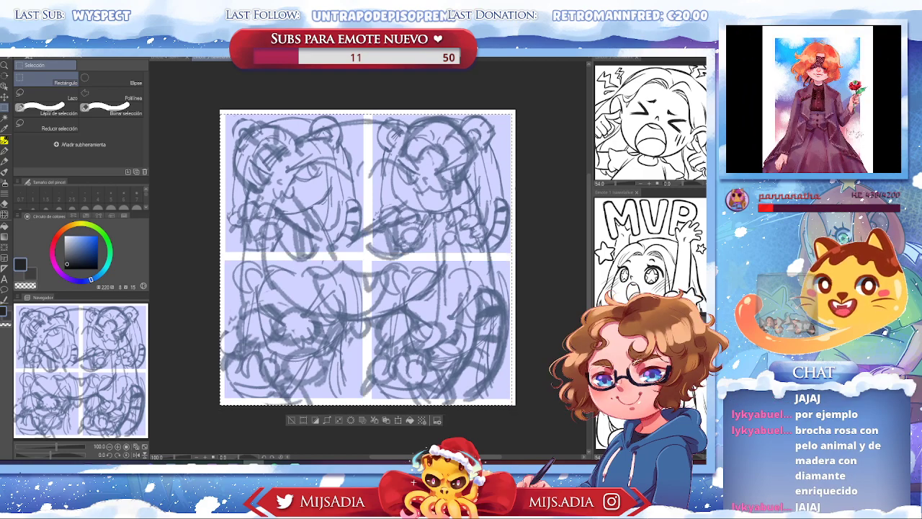
{"action": "key", "text": "Delete"}
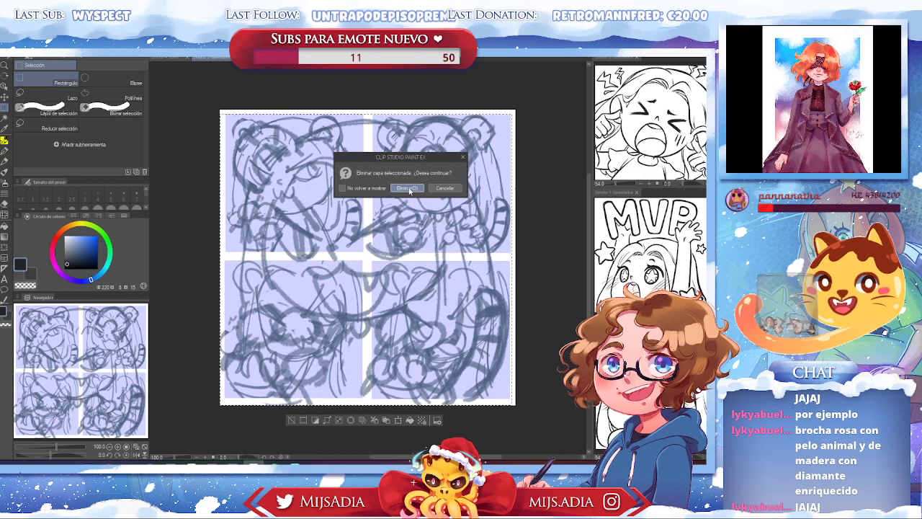
{"action": "left_click", "coordinate": [408, 188]}
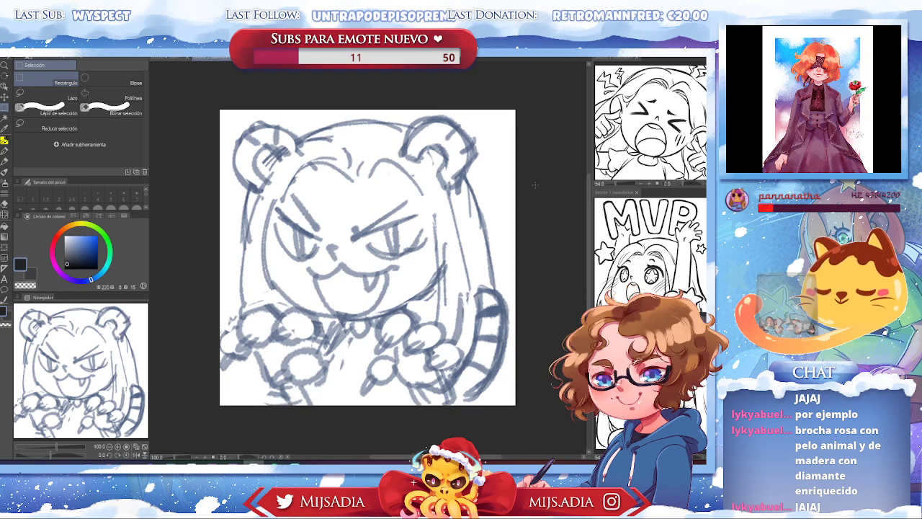
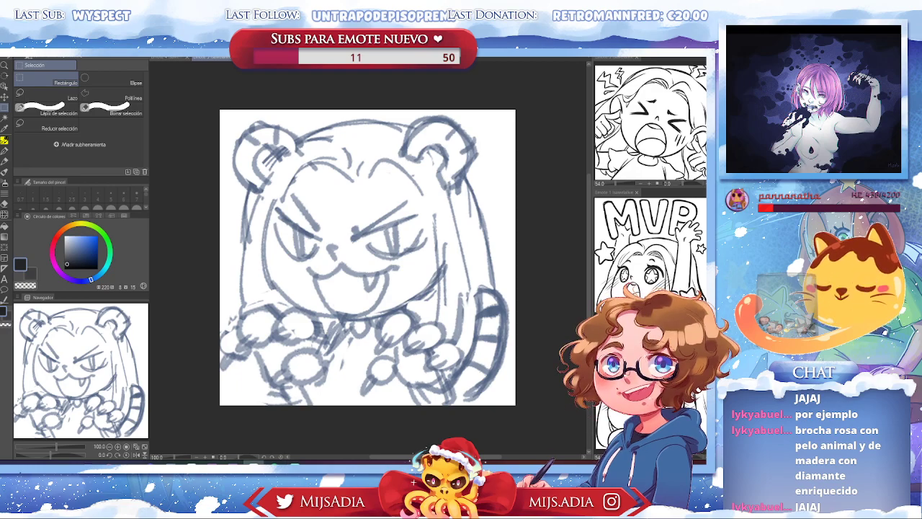
Sample the grey background of the MVP emote and fill the background behind the tiger sketch with it
{"action": "left_click", "coordinate": [634, 193]}
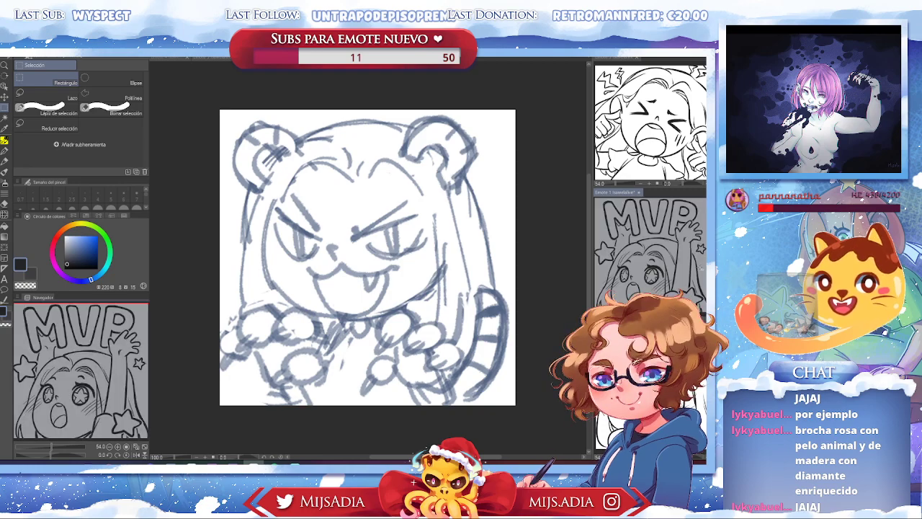
{"action": "key", "text": "g"}
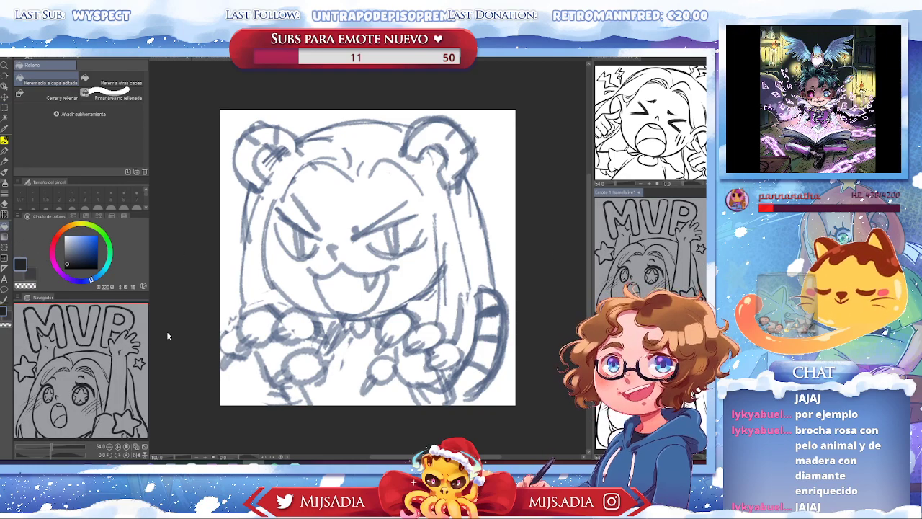
{"action": "left_click", "coordinate": [699, 271]}
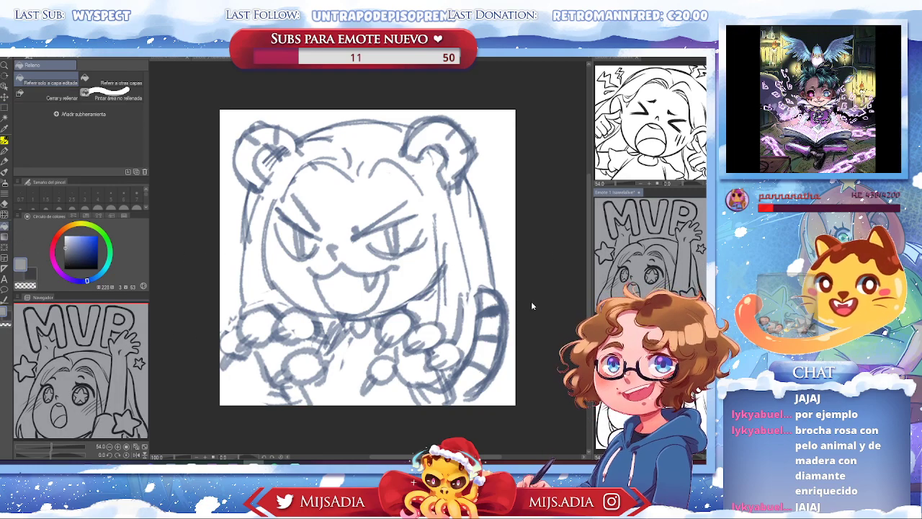
{"action": "left_click", "coordinate": [497, 238]}
{"action": "left_click", "coordinate": [504, 234]}
{"action": "key", "text": "ctrl+z"}
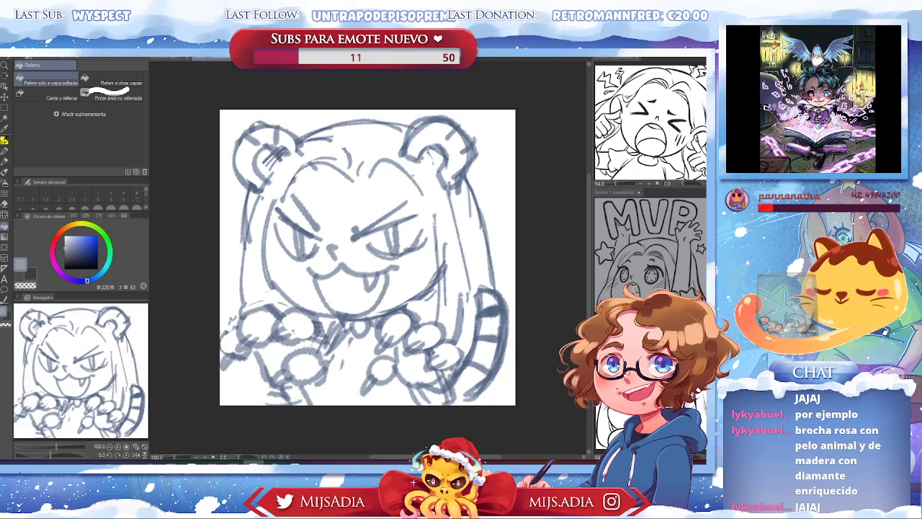
{"action": "key", "text": "ctrl+y"}
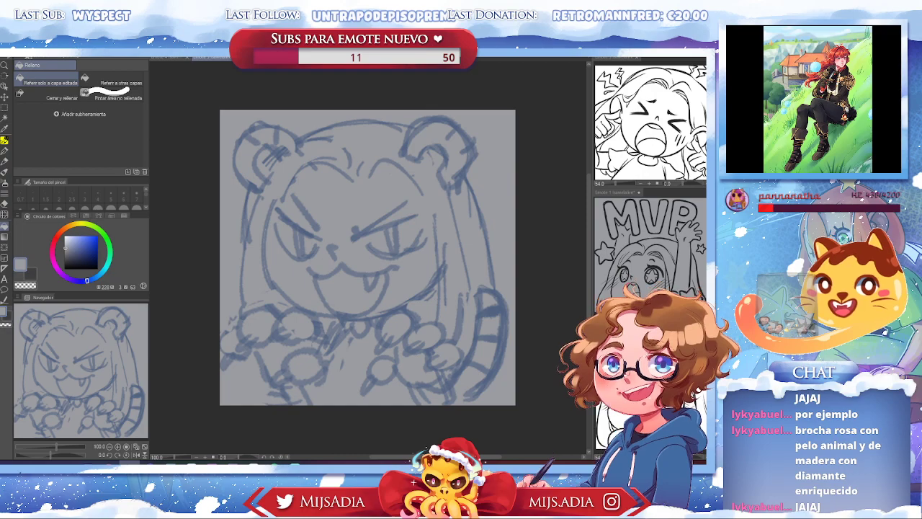
Dock the angry paper-roll emote above the other reference emotes and zoom it out to 40.1% so it shows whole
{"action": "key", "text": "ctrl+Tab"}
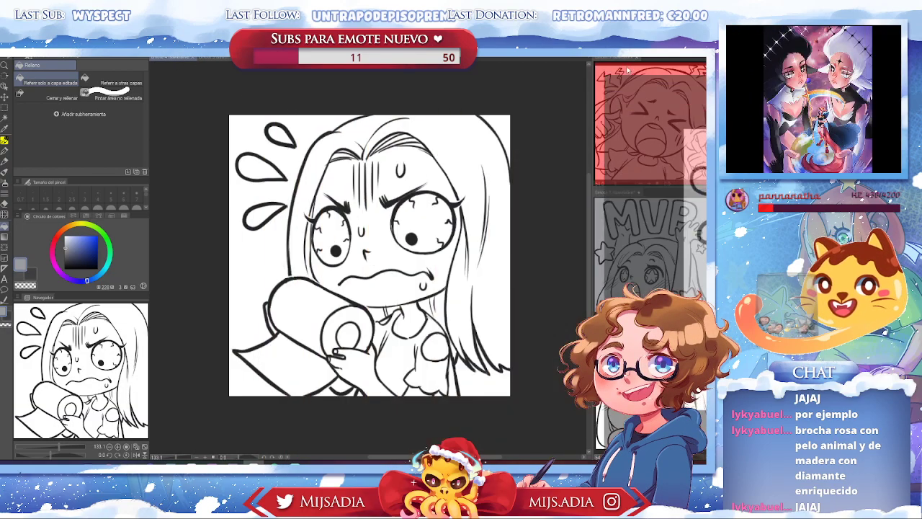
{"action": "key", "text": "ctrl+Tab"}
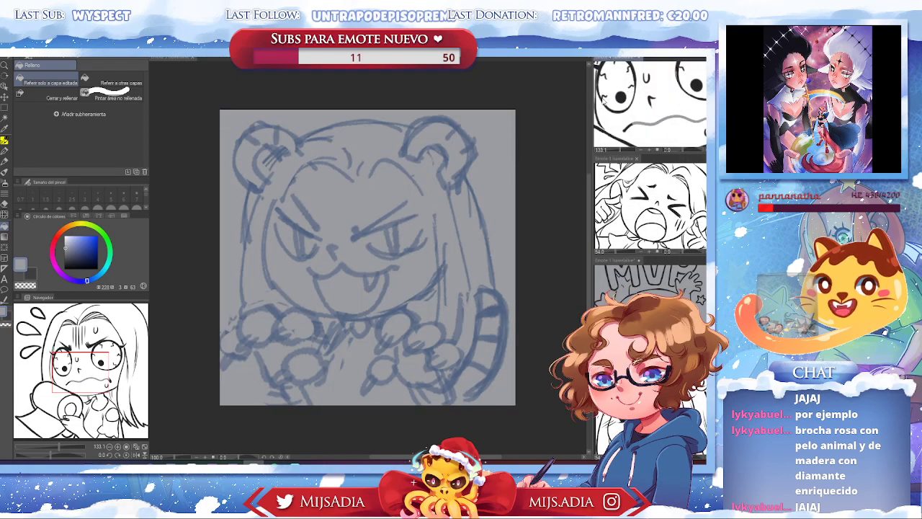
{"action": "key", "text": "k"}
{"action": "key", "text": "ctrl+minus"}
{"action": "key", "text": "ctrl+minus"}
{"action": "key", "text": "ctrl+minus"}
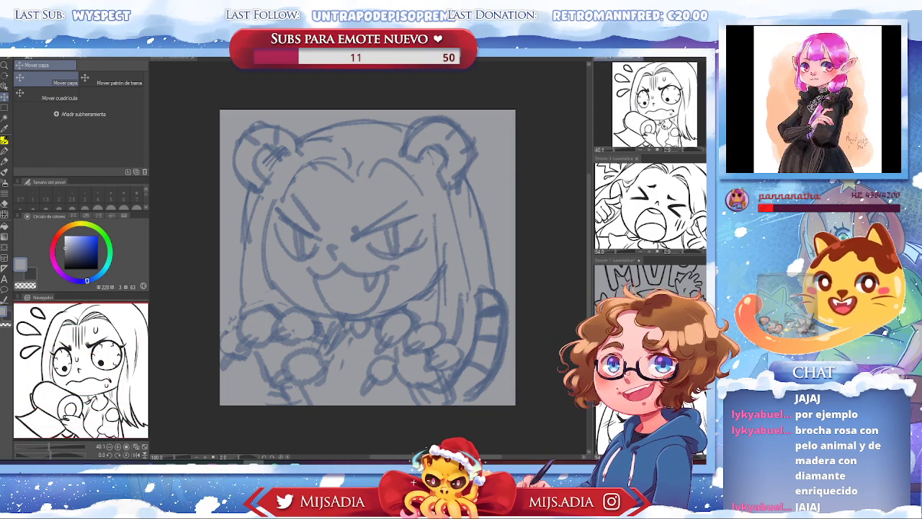
Zoom the screaming, MVP and JOPETINES reference emotes to show each one whole, and return to the tiger sketch
{"action": "left_click", "coordinate": [661, 202]}
{"action": "key", "text": "ctrl+minus"}
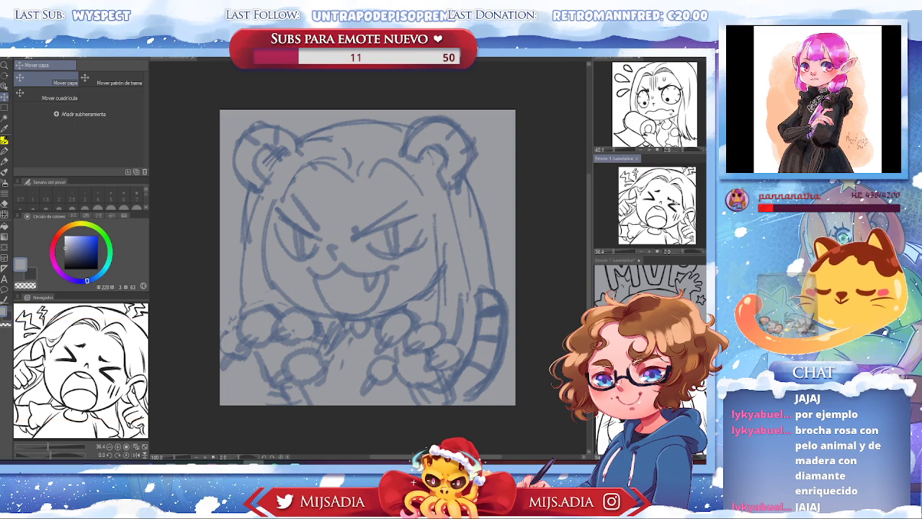
{"action": "left_click", "coordinate": [656, 285]}
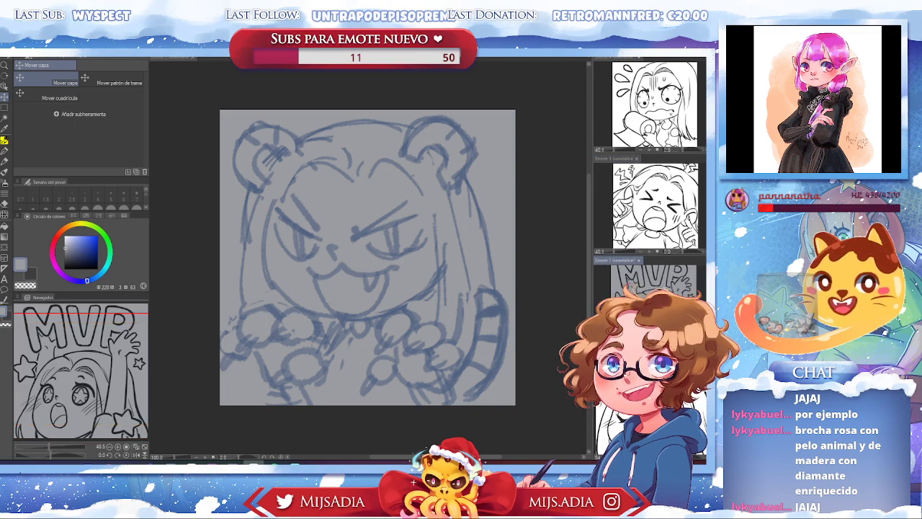
{"action": "key", "text": "ctrl+minus"}
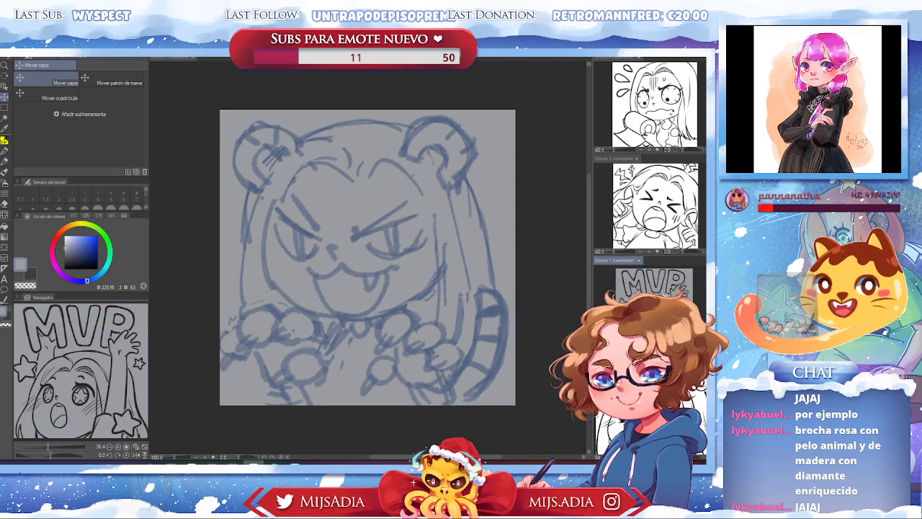
{"action": "key", "text": "ctrl+Tab"}
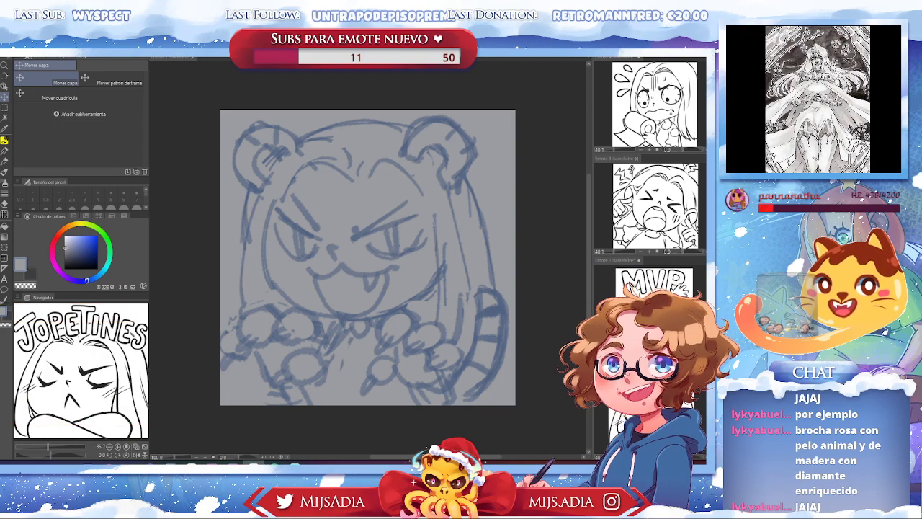
{"action": "key", "text": "ctrl+plus"}
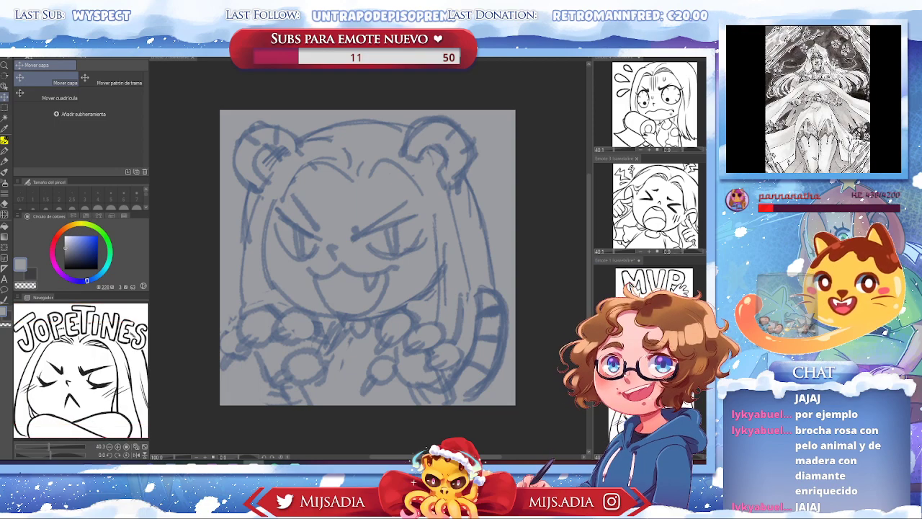
{"action": "left_click", "coordinate": [568, 306]}
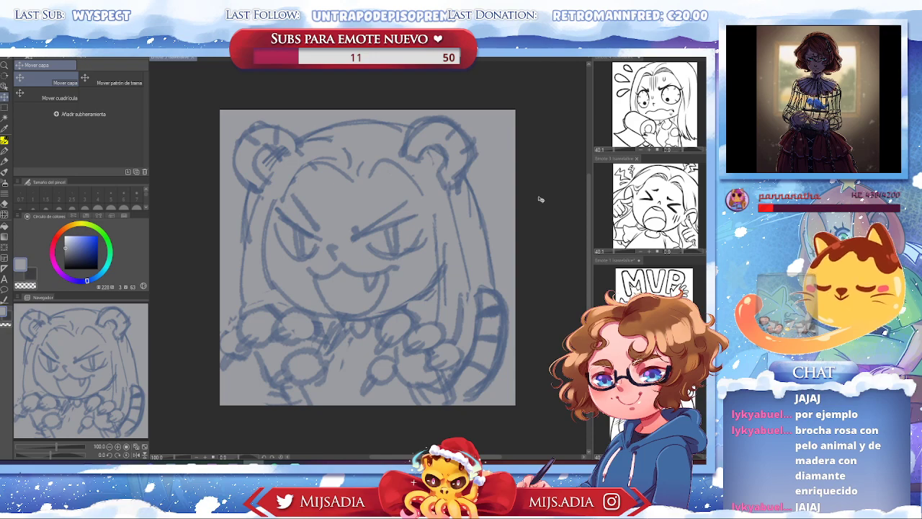
Fade the tiger sketch and ink the left-hand eye's slanted upper lash line with the G pen in dark navy, adding a small outer lash
{"action": "left_click", "coordinate": [4, 149]}
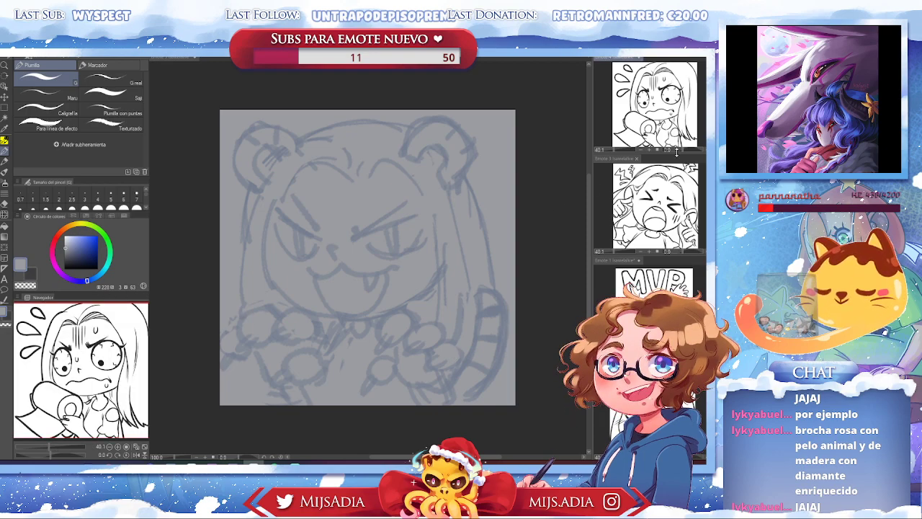
{"action": "left_click", "coordinate": [521, 262]}
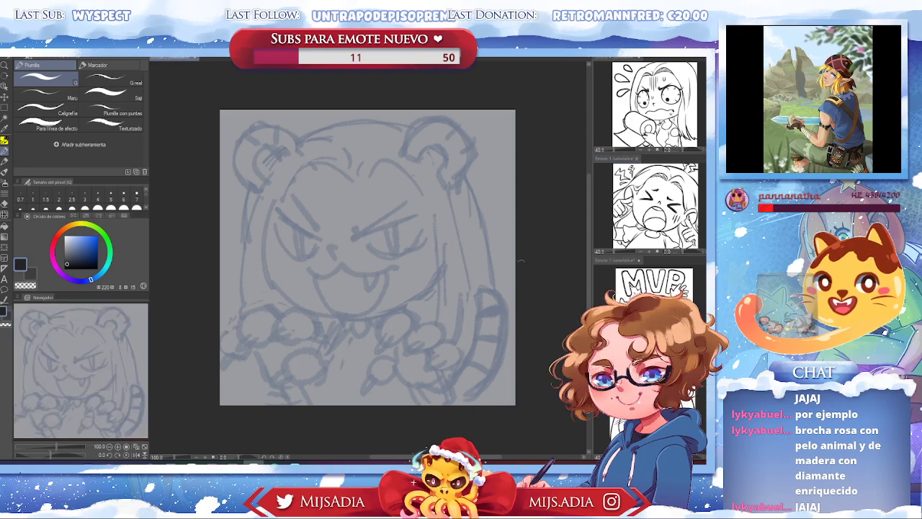
{"action": "key", "text": "ctrl+z"}
{"action": "left_click_drag", "start_coordinate": [276, 209], "coordinate": [321, 241]}
{"action": "left_click_drag", "start_coordinate": [286, 216], "coordinate": [322, 239]}
{"action": "key", "text": "ctrl+z"}
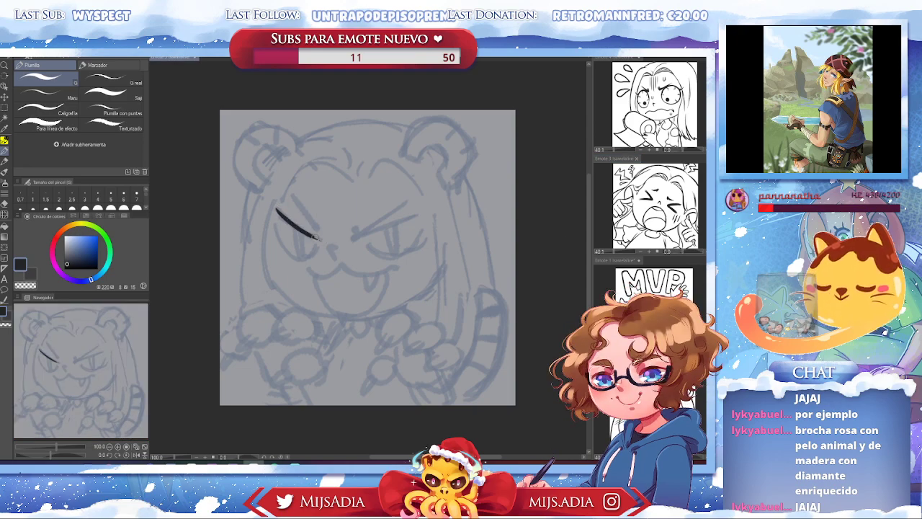
{"action": "left_click_drag", "start_coordinate": [274, 208], "coordinate": [322, 240]}
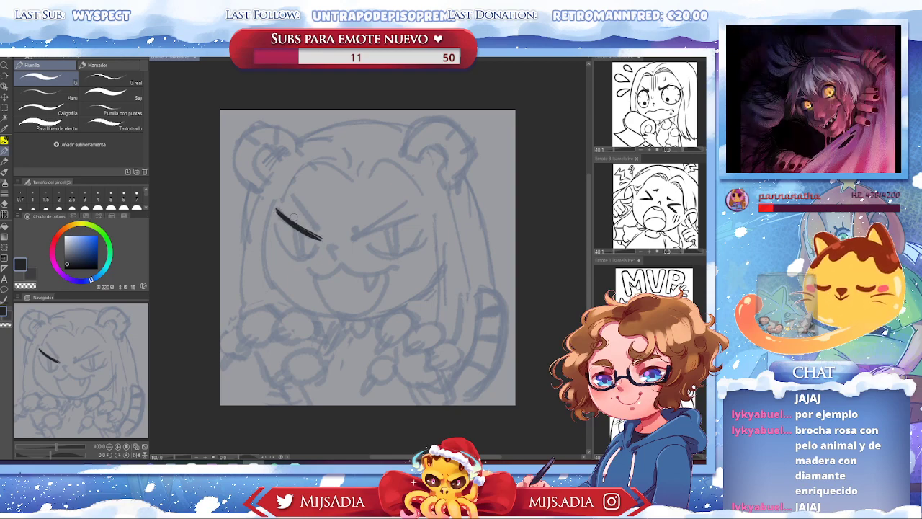
{"action": "left_click_drag", "start_coordinate": [278, 198], "coordinate": [287, 219]}
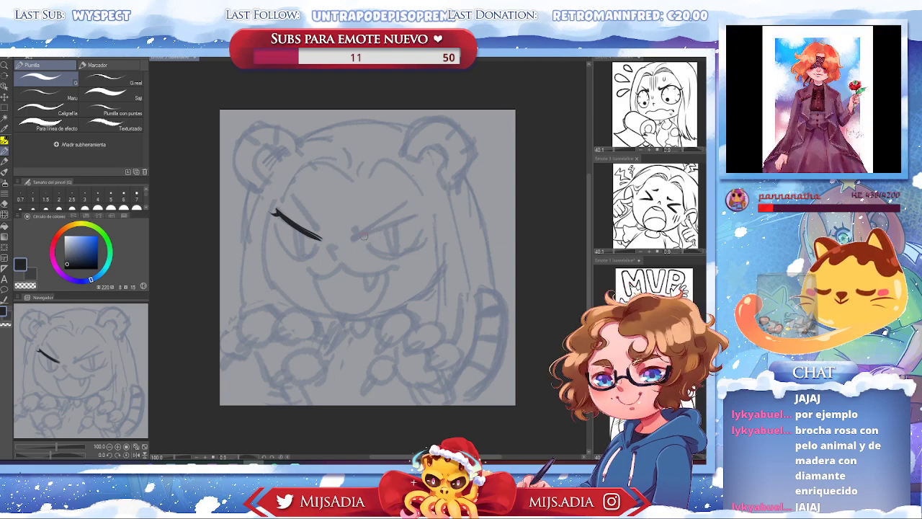
Ink the right-hand eye's slanted upper lash line and the curved lower lid beneath it, following the tiger sketch
{"action": "left_click_drag", "start_coordinate": [358, 236], "coordinate": [423, 213]}
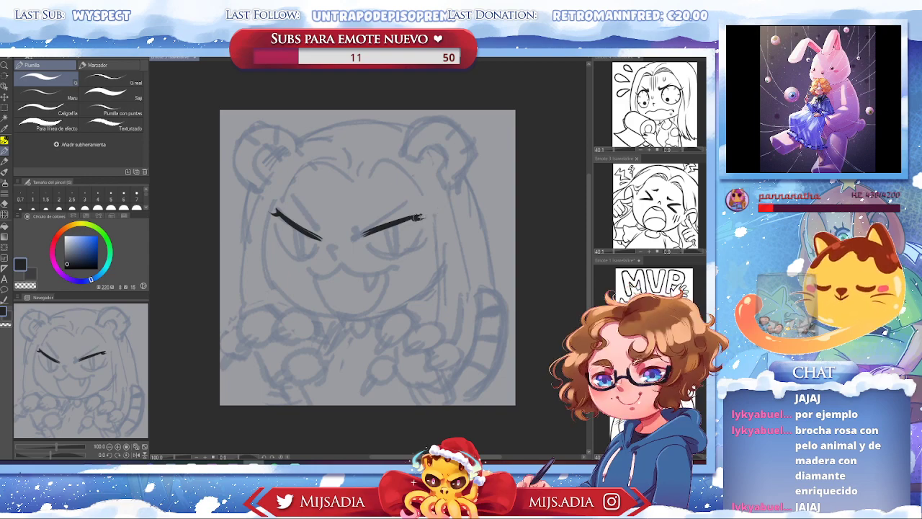
{"action": "left_click_drag", "start_coordinate": [418, 217], "coordinate": [395, 224]}
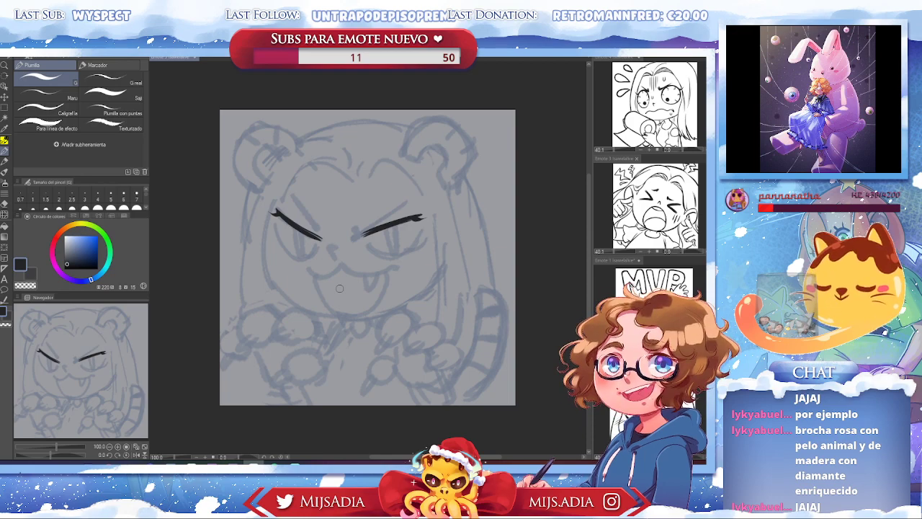
{"action": "mouse_move", "coordinate": [379, 254]}
{"action": "left_mouse_down"}
{"action": "mouse_move", "coordinate": [368, 248]}
{"action": "mouse_move", "coordinate": [407, 246]}
{"action": "left_mouse_up"}
{"action": "key", "text": "ctrl+z"}
{"action": "key", "text": "ctrl+z"}
{"action": "key", "text": "ctrl+z"}
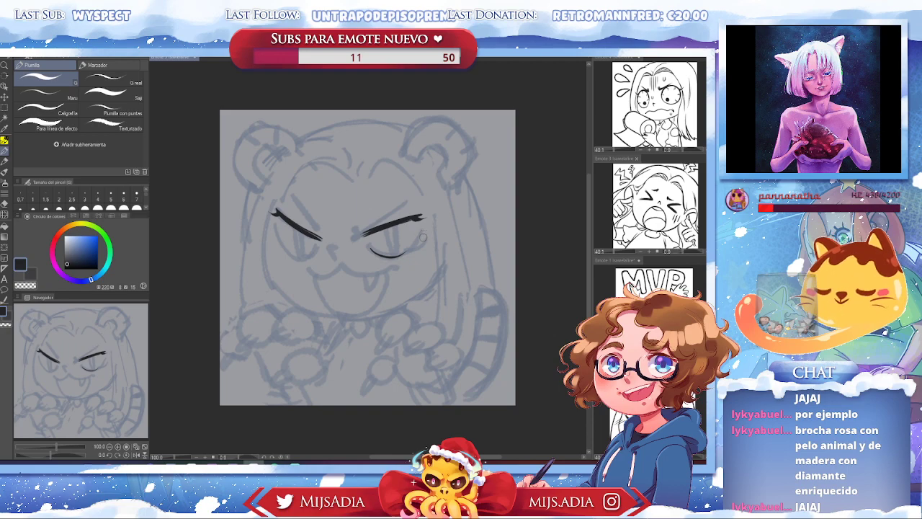
{"action": "left_click_drag", "start_coordinate": [396, 255], "coordinate": [416, 237]}
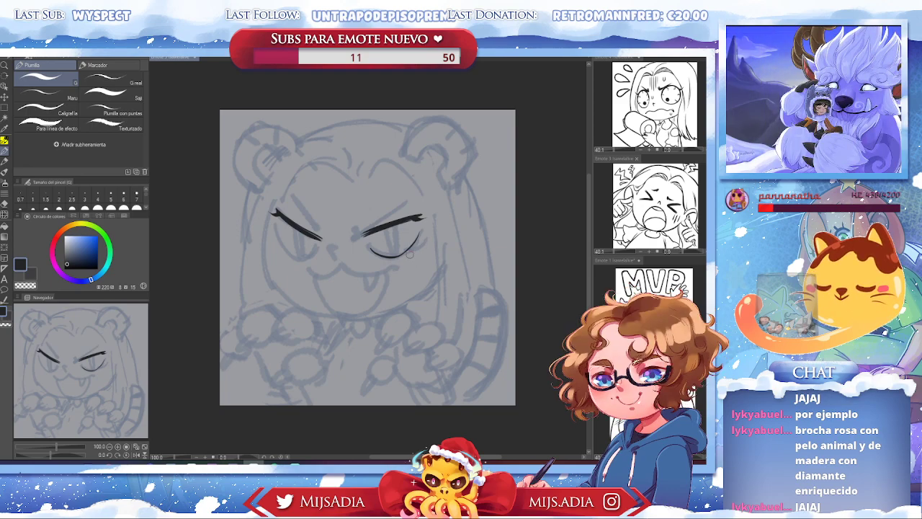
{"action": "left_click_drag", "start_coordinate": [394, 254], "coordinate": [415, 236]}
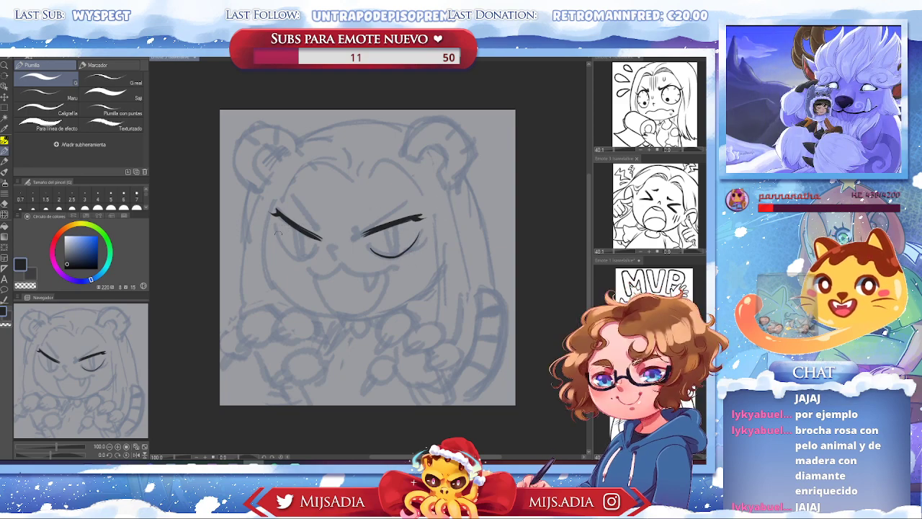
Ink the curved lower lid of the left-hand eye, running from the outer lash towards the nose
{"action": "key", "text": "ctrl+z"}
{"action": "mouse_move", "coordinate": [273, 227]}
{"action": "left_mouse_down"}
{"action": "mouse_move", "coordinate": [298, 259]}
{"action": "mouse_move", "coordinate": [310, 254]}
{"action": "left_mouse_up"}
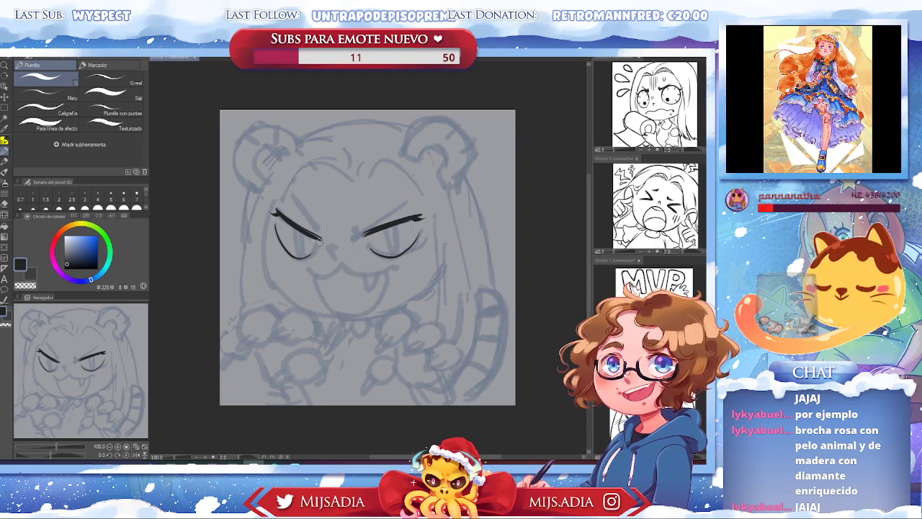
{"action": "left_click_drag", "start_coordinate": [275, 228], "coordinate": [314, 249]}
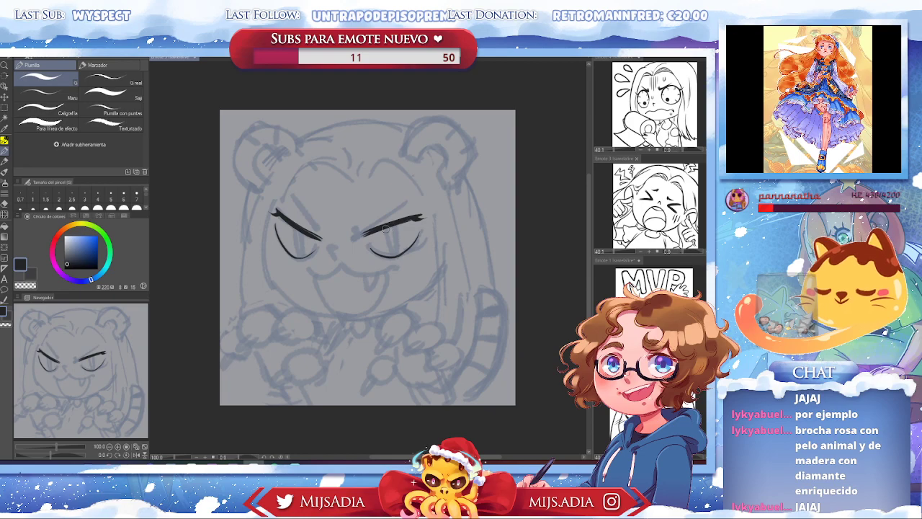
Ink narrow vertical irises with slit pupils in both eyes and thicken their lines
{"action": "left_click_drag", "start_coordinate": [385, 225], "coordinate": [387, 256]}
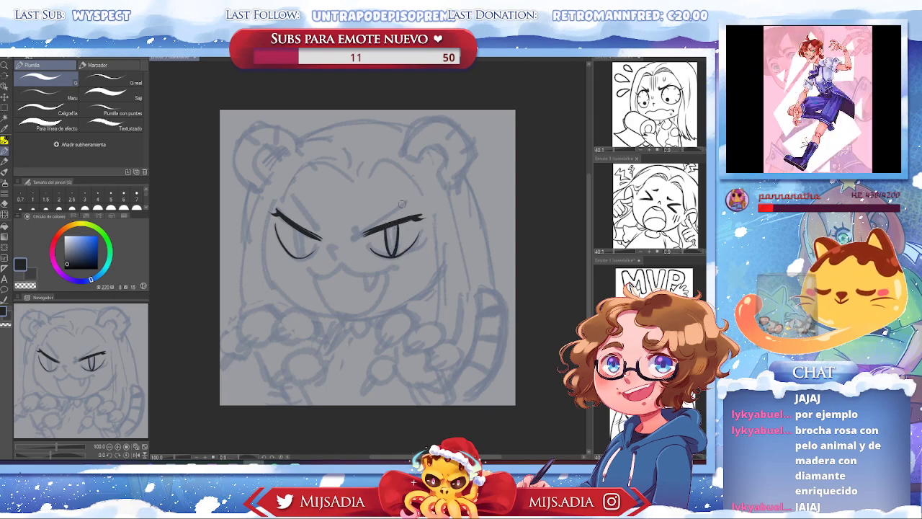
{"action": "left_click_drag", "start_coordinate": [294, 226], "coordinate": [297, 256]}
{"action": "mouse_move", "coordinate": [303, 229]}
{"action": "left_mouse_down"}
{"action": "mouse_move", "coordinate": [305, 258]}
{"action": "mouse_move", "coordinate": [295, 241]}
{"action": "left_mouse_up"}
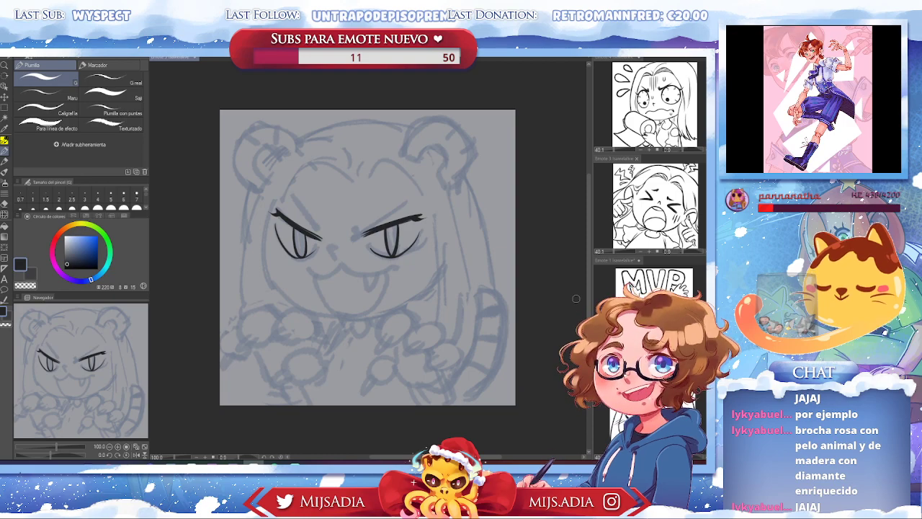
{"action": "mouse_move", "coordinate": [389, 235]}
{"action": "left_mouse_down"}
{"action": "mouse_move", "coordinate": [392, 256]}
{"action": "mouse_move", "coordinate": [398, 221]}
{"action": "left_mouse_up"}
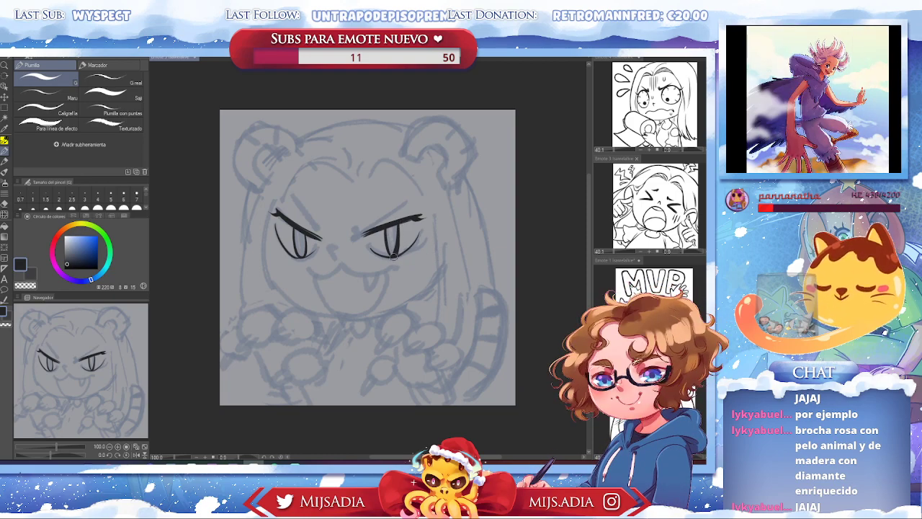
{"action": "key", "text": "e"}
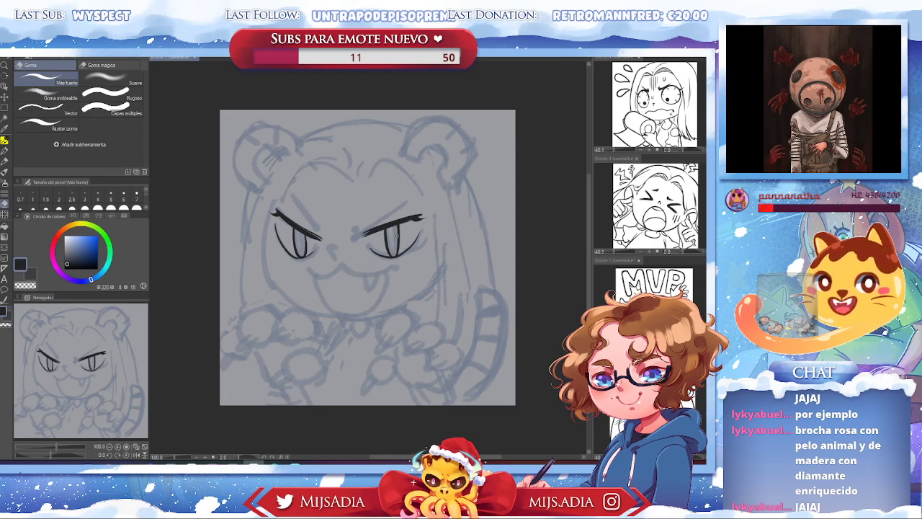
{"action": "key", "text": "p"}
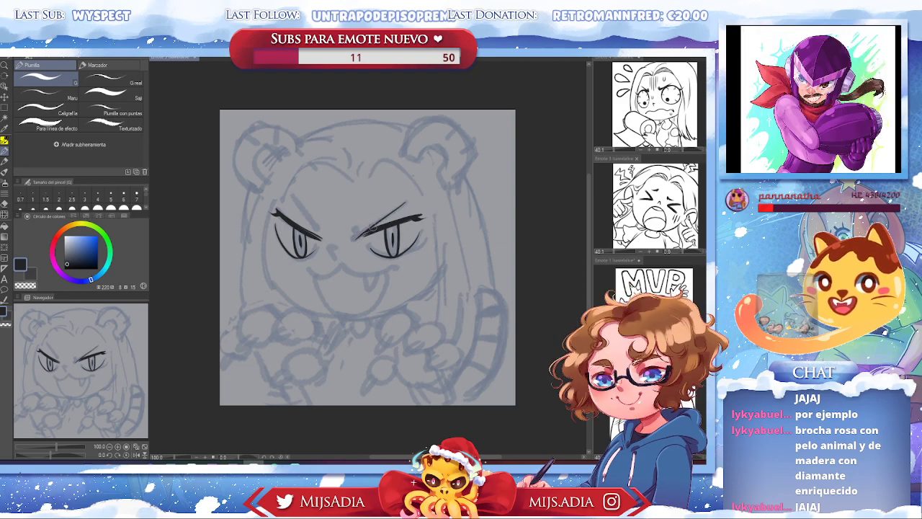
Ink two angry slanted eyebrows above the eyes, and check the line art without the sketch before restoring it
{"action": "left_click", "coordinate": [354, 231]}
{"action": "left_click_drag", "start_coordinate": [354, 233], "coordinate": [401, 211]}
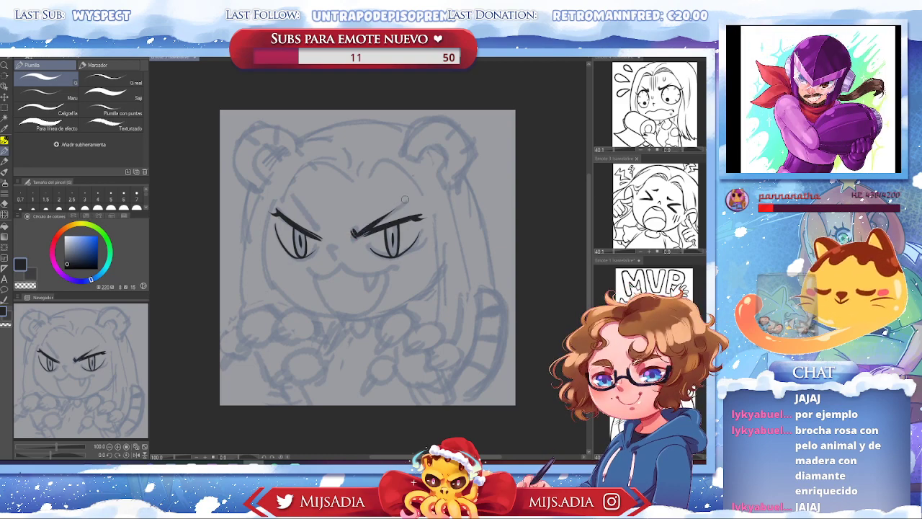
{"action": "key", "text": "ctrl+z"}
{"action": "left_click_drag", "start_coordinate": [356, 235], "coordinate": [400, 211]}
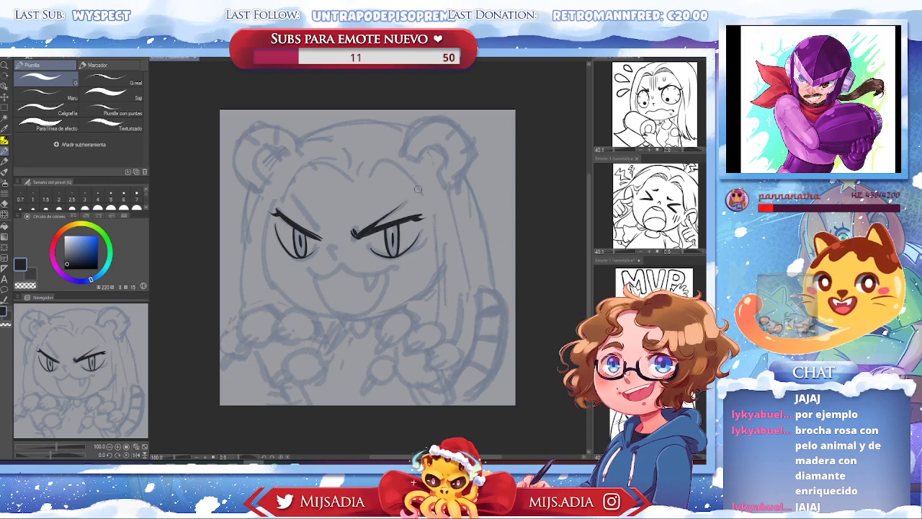
{"action": "key", "text": "ctrl+z"}
{"action": "left_click_drag", "start_coordinate": [356, 234], "coordinate": [400, 205]}
{"action": "key", "text": "ctrl+z"}
{"action": "left_click_drag", "start_coordinate": [362, 235], "coordinate": [389, 214]}
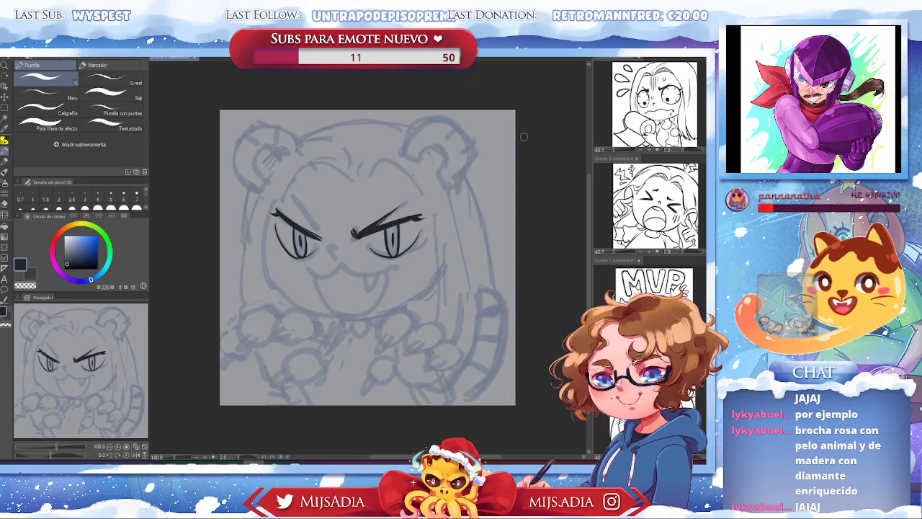
{"action": "left_click_drag", "start_coordinate": [320, 229], "coordinate": [288, 189]}
{"action": "key", "text": "ctrl+z"}
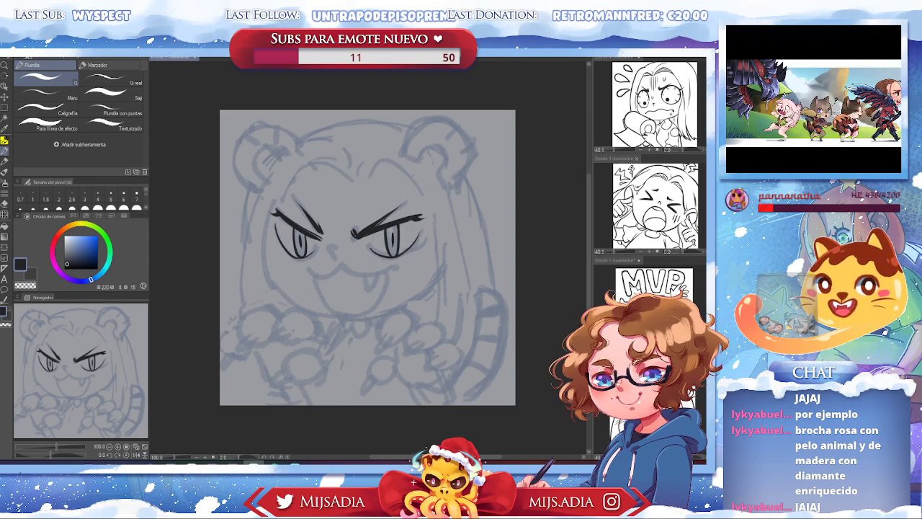
{"action": "key", "text": "Delete"}
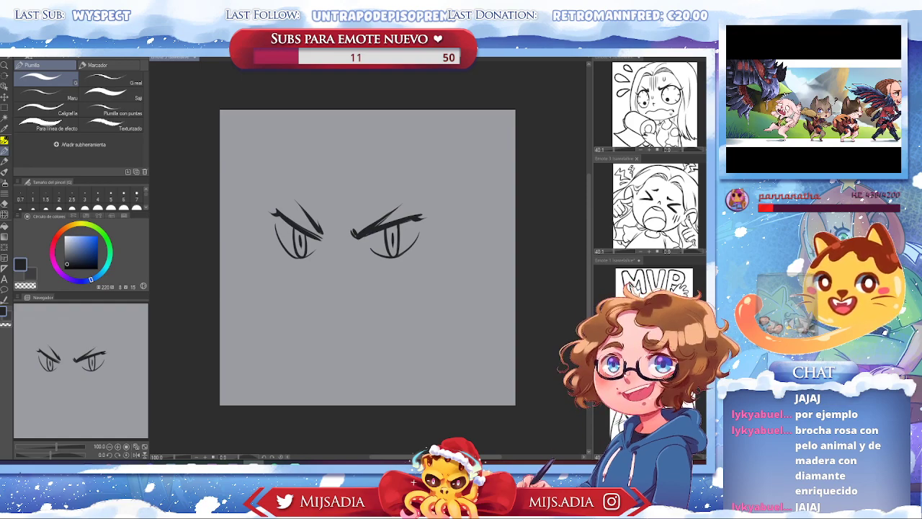
{"action": "key", "text": "ctrl+z"}
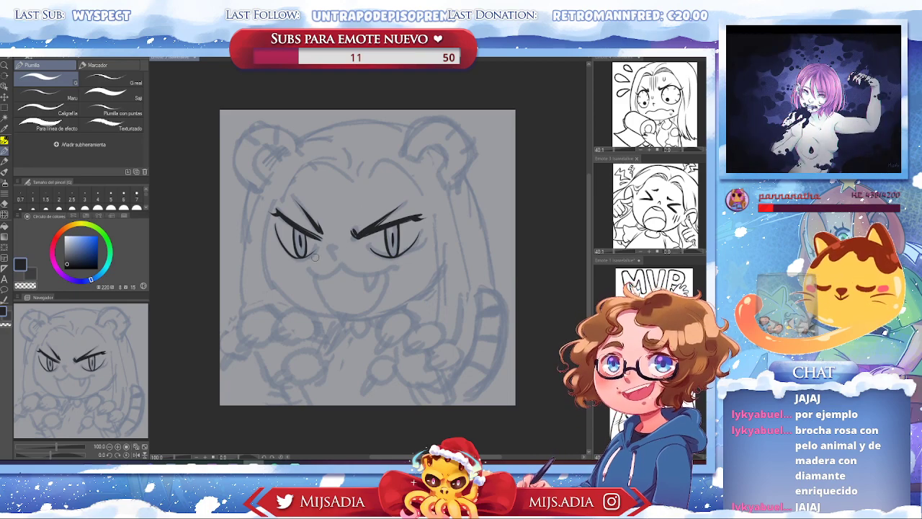
Ink the small nose and the cat-like upper mouth line with upturned corners
{"action": "left_click_drag", "start_coordinate": [331, 249], "coordinate": [335, 258]}
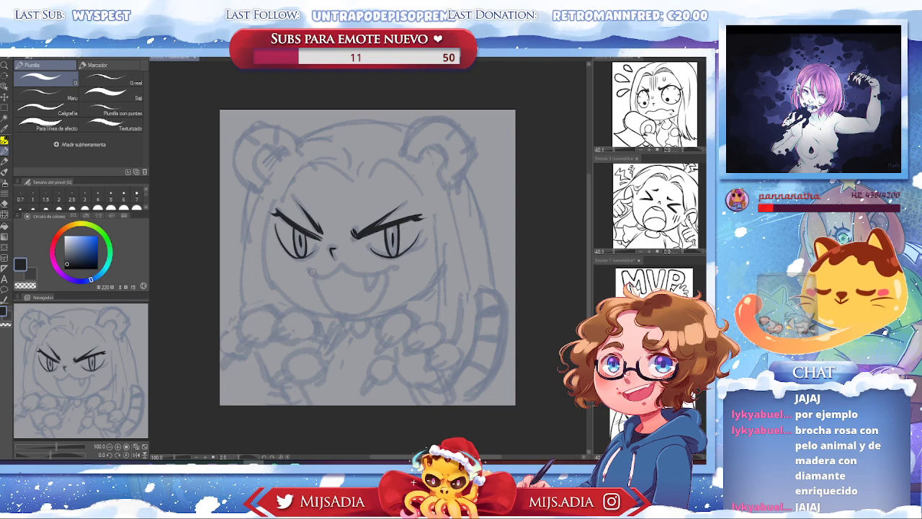
{"action": "mouse_move", "coordinate": [307, 265]}
{"action": "left_mouse_down"}
{"action": "mouse_move", "coordinate": [329, 274]}
{"action": "mouse_move", "coordinate": [319, 276]}
{"action": "mouse_move", "coordinate": [340, 265]}
{"action": "mouse_move", "coordinate": [321, 272]}
{"action": "mouse_move", "coordinate": [394, 262]}
{"action": "mouse_move", "coordinate": [348, 265]}
{"action": "left_mouse_up"}
{"action": "key", "text": "ctrl+z"}
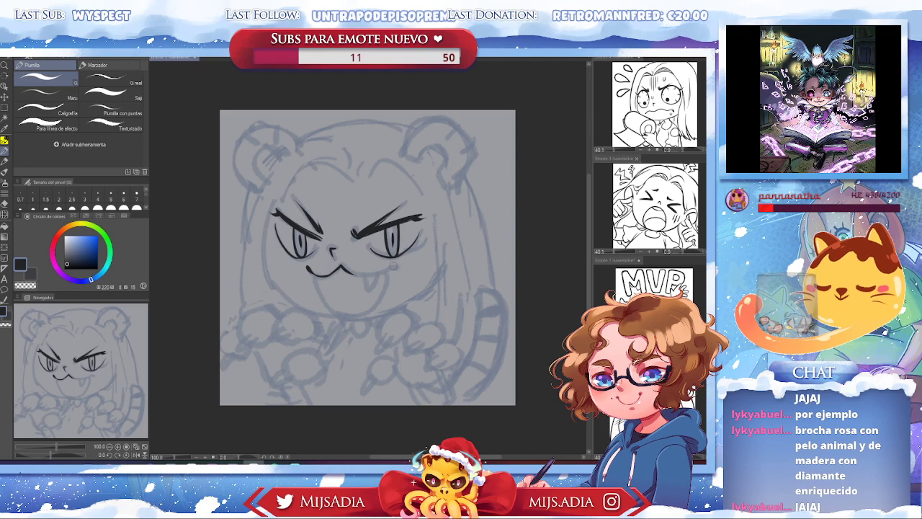
{"action": "left_click_drag", "start_coordinate": [353, 273], "coordinate": [394, 267]}
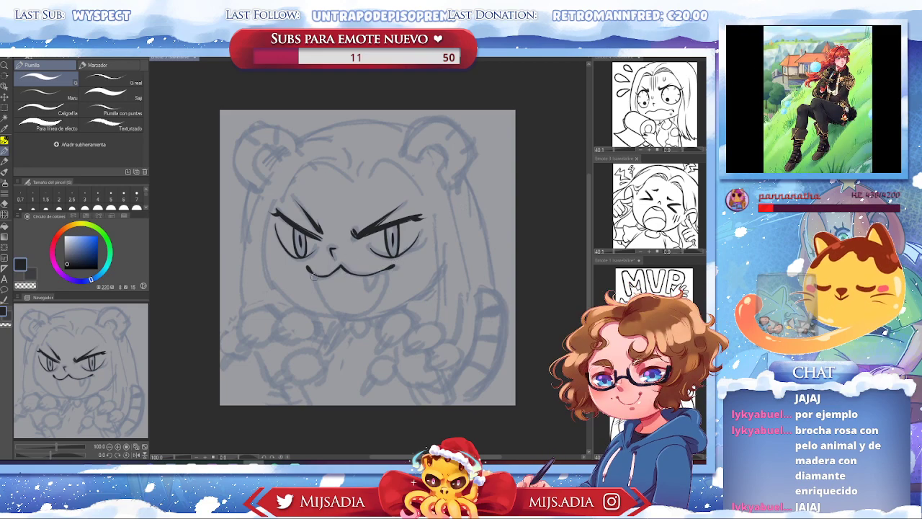
Ink the open mouth's lower outline as a rounded V joining both ends of the upper mouth line
{"action": "left_click_drag", "start_coordinate": [310, 271], "coordinate": [340, 311]}
{"action": "key", "text": "ctrl+z"}
{"action": "left_click_drag", "start_coordinate": [307, 268], "coordinate": [328, 302]}
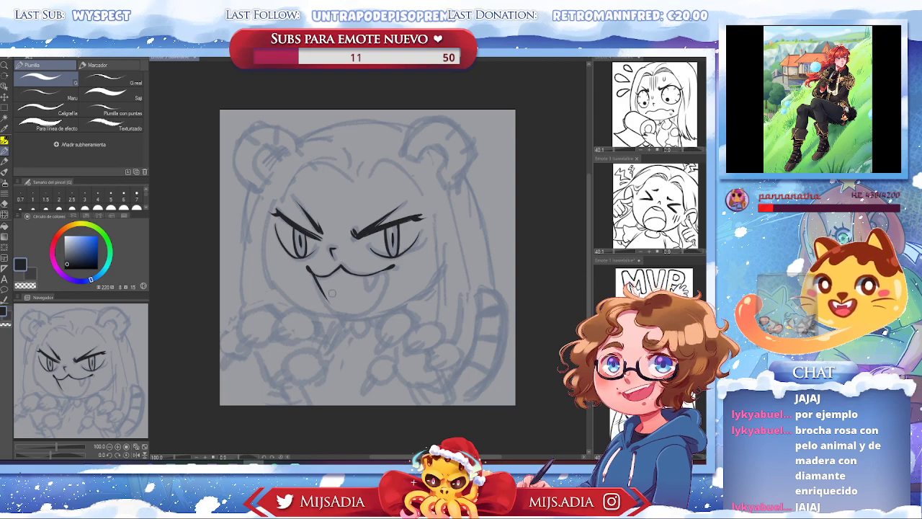
{"action": "mouse_move", "coordinate": [391, 269]}
{"action": "left_mouse_down"}
{"action": "mouse_move", "coordinate": [375, 302]}
{"action": "mouse_move", "coordinate": [326, 294]}
{"action": "mouse_move", "coordinate": [360, 313]}
{"action": "left_mouse_up"}
{"action": "key", "text": "ctrl+z"}
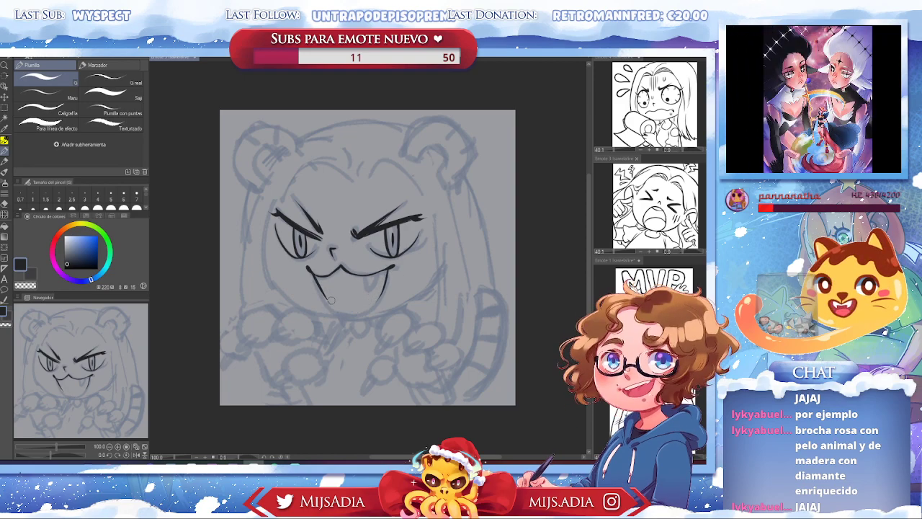
{"action": "left_click_drag", "start_coordinate": [320, 288], "coordinate": [376, 303]}
{"action": "key", "text": "ctrl+z"}
{"action": "left_click_drag", "start_coordinate": [321, 291], "coordinate": [371, 304]}
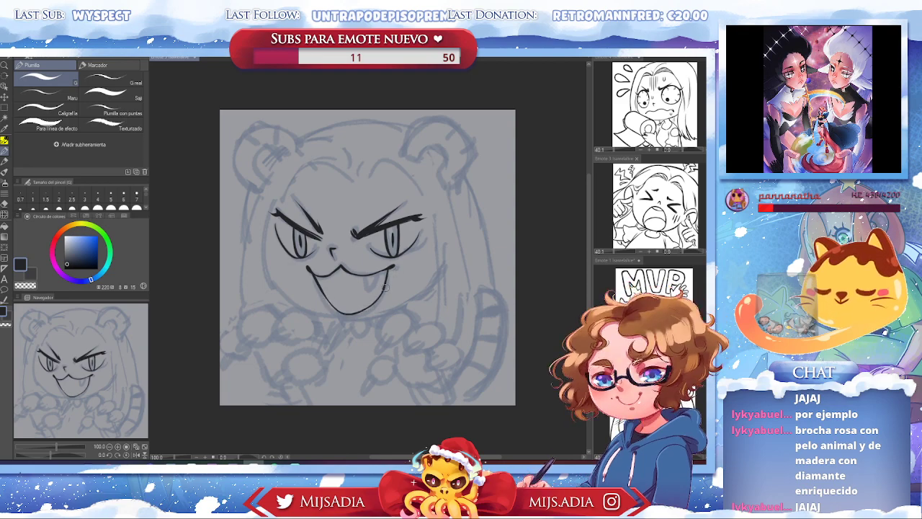
{"action": "key", "text": "ctrl+z"}
{"action": "mouse_move", "coordinate": [374, 302]}
{"action": "left_mouse_down"}
{"action": "mouse_move", "coordinate": [351, 307]}
{"action": "mouse_move", "coordinate": [385, 276]}
{"action": "mouse_move", "coordinate": [374, 302]}
{"action": "mouse_move", "coordinate": [344, 311]}
{"action": "mouse_move", "coordinate": [385, 276]}
{"action": "mouse_move", "coordinate": [363, 311]}
{"action": "mouse_move", "coordinate": [352, 309]}
{"action": "mouse_move", "coordinate": [387, 275]}
{"action": "left_mouse_up"}
{"action": "key", "text": "ctrl+z"}
{"action": "key", "text": "ctrl+z"}
{"action": "key", "text": "ctrl+z"}
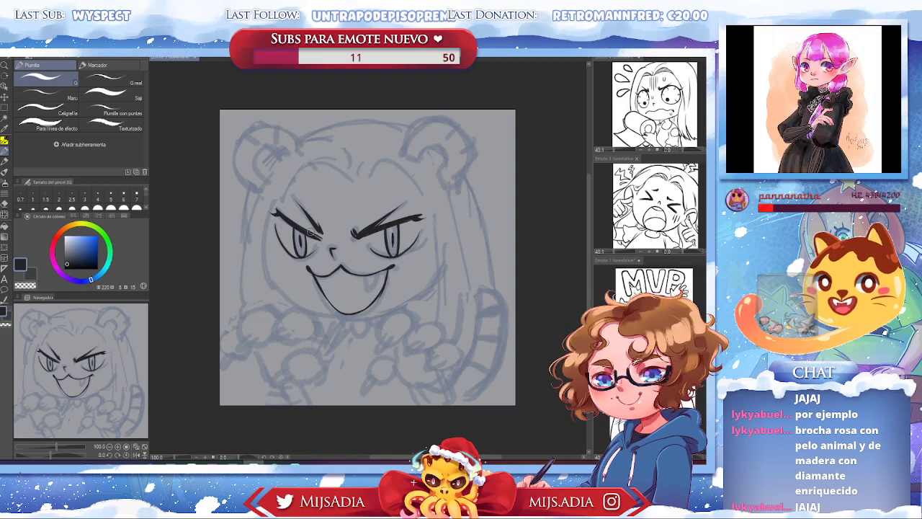
Tidy the mouth's right-hand corner with the eraser, and ink the fang and the tongue line inside the mouth
{"action": "key", "text": "e"}
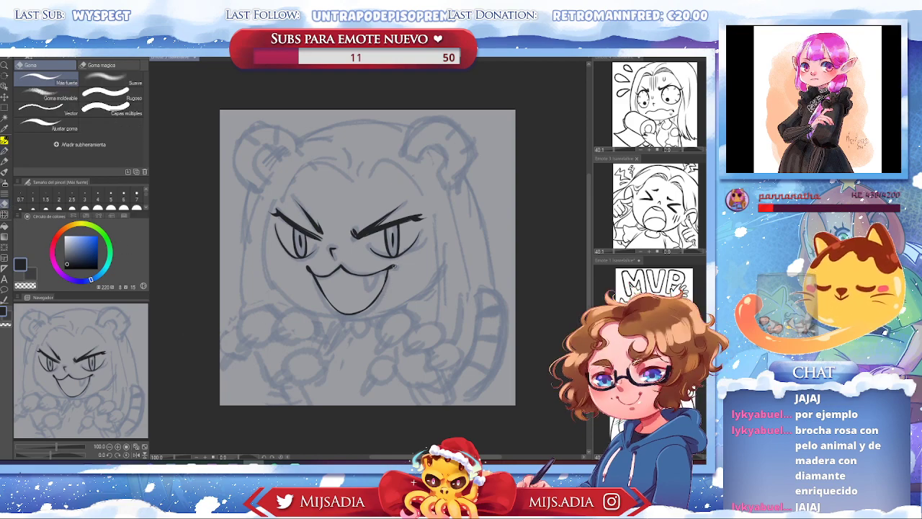
{"action": "key", "text": "p"}
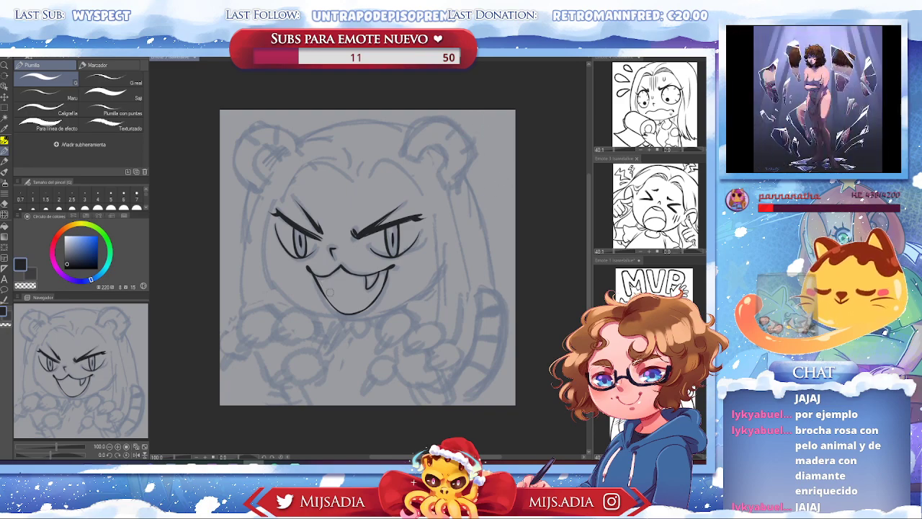
{"action": "left_click_drag", "start_coordinate": [326, 298], "coordinate": [360, 285]}
{"action": "key", "text": "ctrl+z"}
Ink the left-hand face contour from the temple beside the eye down the cheek towards the chin
{"action": "left_click_drag", "start_coordinate": [415, 269], "coordinate": [332, 230]}
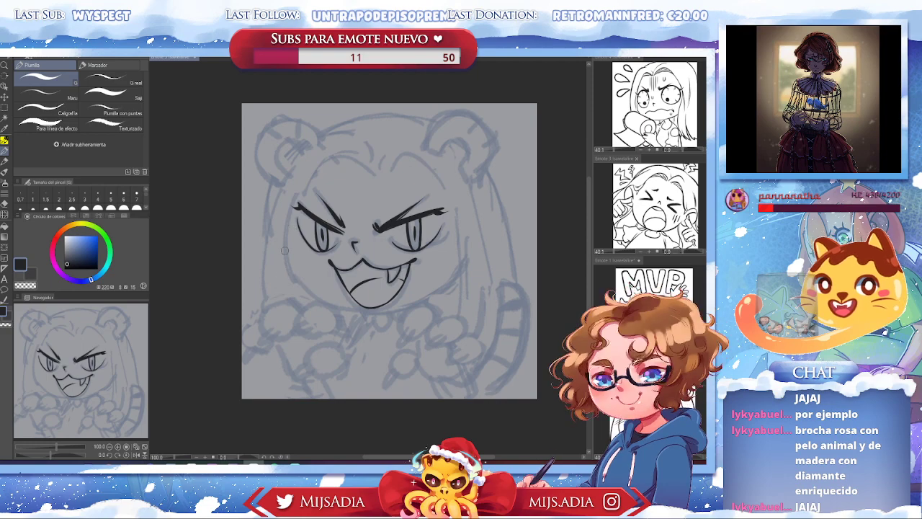
{"action": "left_click_drag", "start_coordinate": [292, 203], "coordinate": [286, 259]}
{"action": "left_click_drag", "start_coordinate": [294, 198], "coordinate": [302, 288]}
{"action": "key", "text": "ctrl+z"}
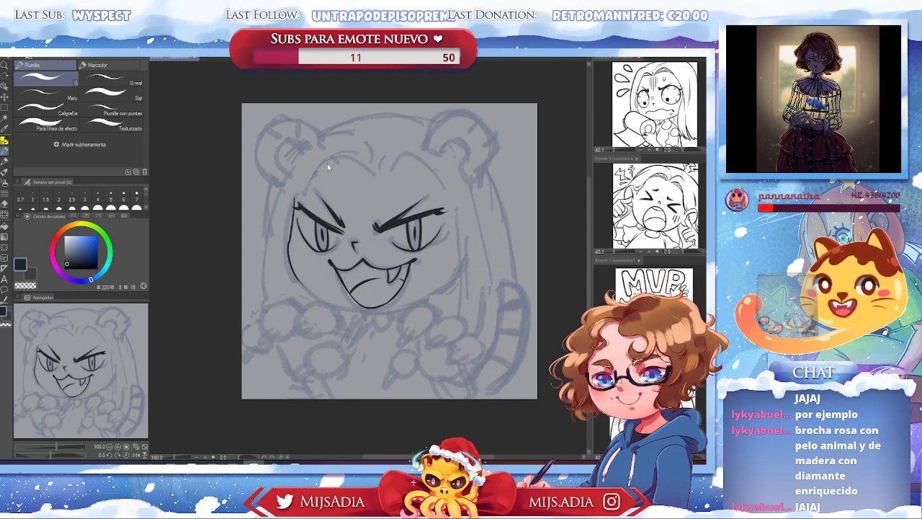
{"action": "left_click_drag", "start_coordinate": [294, 196], "coordinate": [288, 242]}
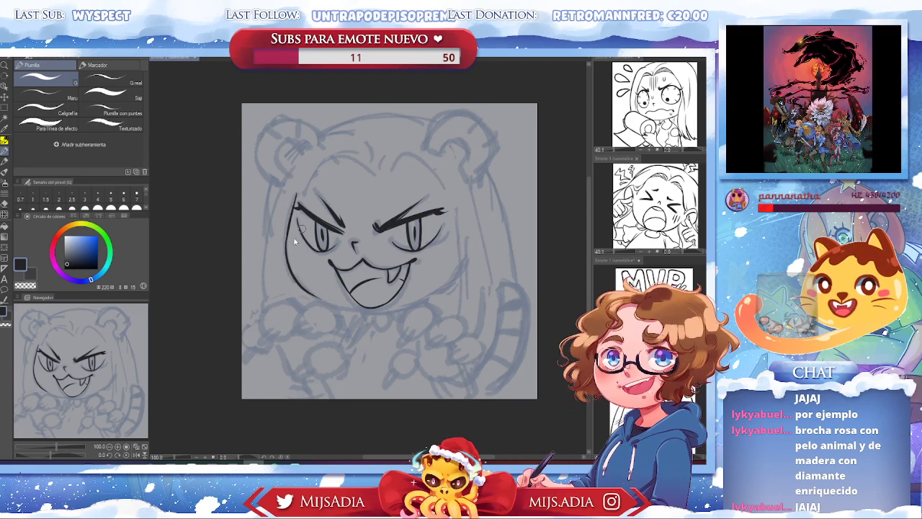
{"action": "mouse_move", "coordinate": [287, 241]}
{"action": "left_mouse_down"}
{"action": "mouse_move", "coordinate": [288, 278]}
{"action": "mouse_move", "coordinate": [322, 305]}
{"action": "left_mouse_up"}
{"action": "left_click_drag", "start_coordinate": [286, 265], "coordinate": [329, 305]}
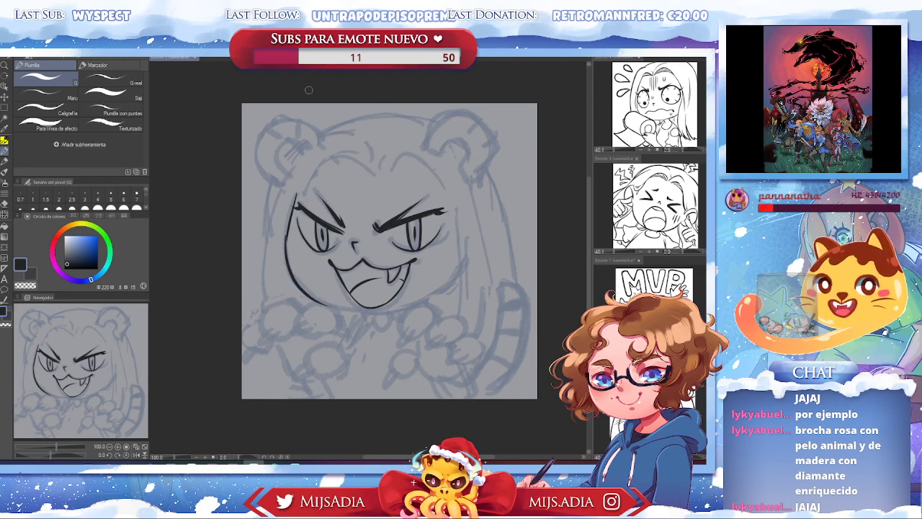
Redraw the left-hand face contour with the canvas rotated, curving from the temple beside the eye down the cheek
{"action": "key", "text": "h"}
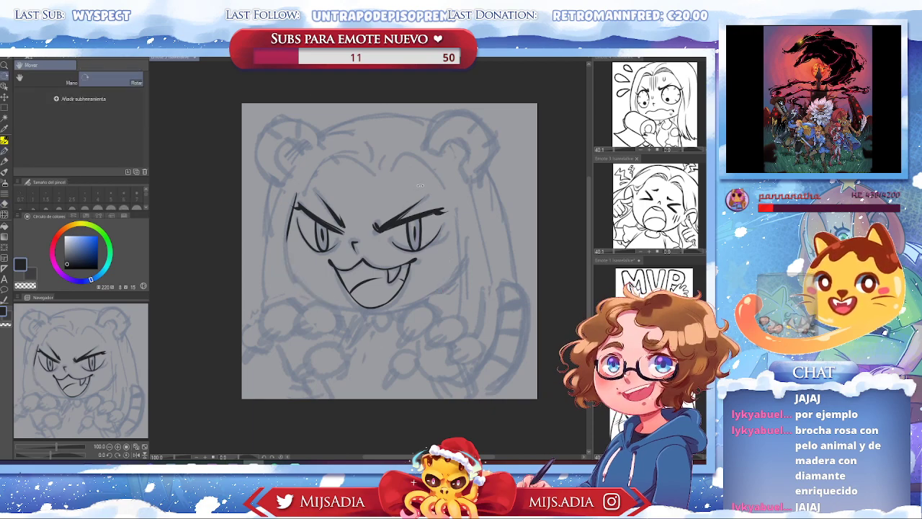
{"action": "left_click_drag", "start_coordinate": [437, 169], "coordinate": [484, 245]}
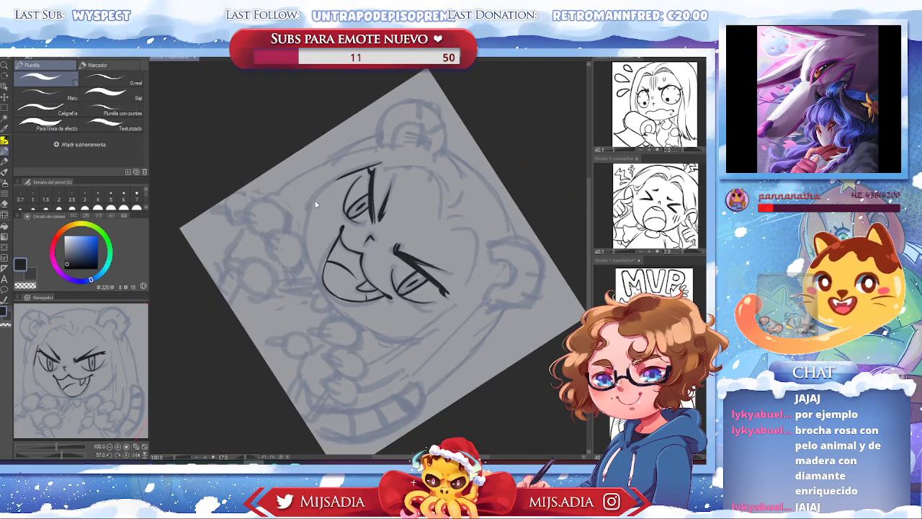
{"action": "left_click_drag", "start_coordinate": [312, 207], "coordinate": [317, 282]}
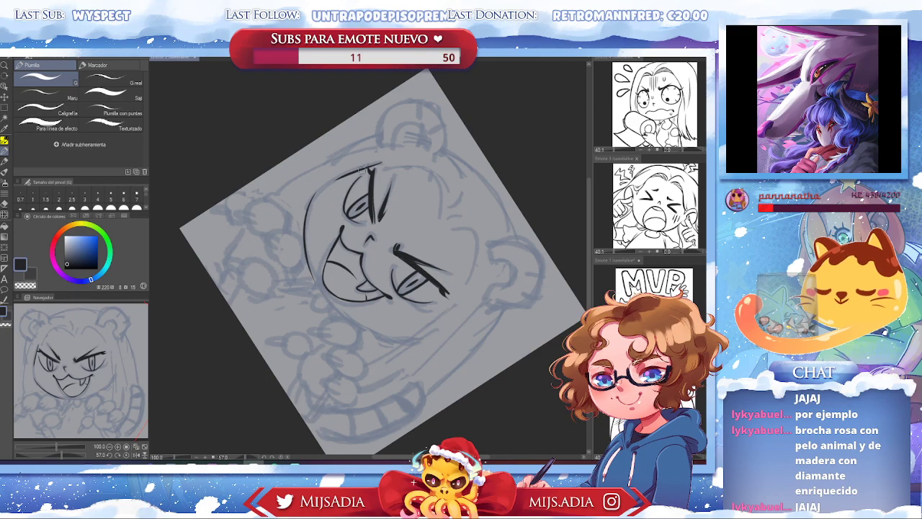
{"action": "key", "text": "ctrl+z"}
{"action": "mouse_move", "coordinate": [342, 176]}
{"action": "left_mouse_down"}
{"action": "mouse_move", "coordinate": [310, 196]}
{"action": "mouse_move", "coordinate": [311, 260]}
{"action": "mouse_move", "coordinate": [336, 177]}
{"action": "mouse_move", "coordinate": [308, 226]}
{"action": "left_mouse_up"}
{"action": "key", "text": "ctrl+z"}
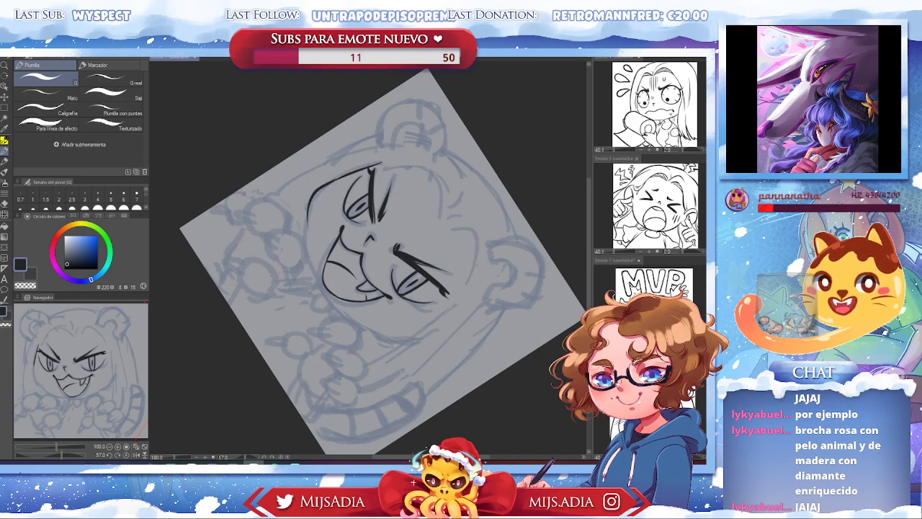
{"action": "key", "text": "ctrl+z"}
{"action": "mouse_move", "coordinate": [341, 175]}
{"action": "left_mouse_down"}
{"action": "mouse_move", "coordinate": [302, 225]}
{"action": "mouse_move", "coordinate": [301, 251]}
{"action": "mouse_move", "coordinate": [308, 206]}
{"action": "mouse_move", "coordinate": [303, 248]}
{"action": "mouse_move", "coordinate": [328, 298]}
{"action": "left_mouse_up"}
{"action": "key", "text": "ctrl+z"}
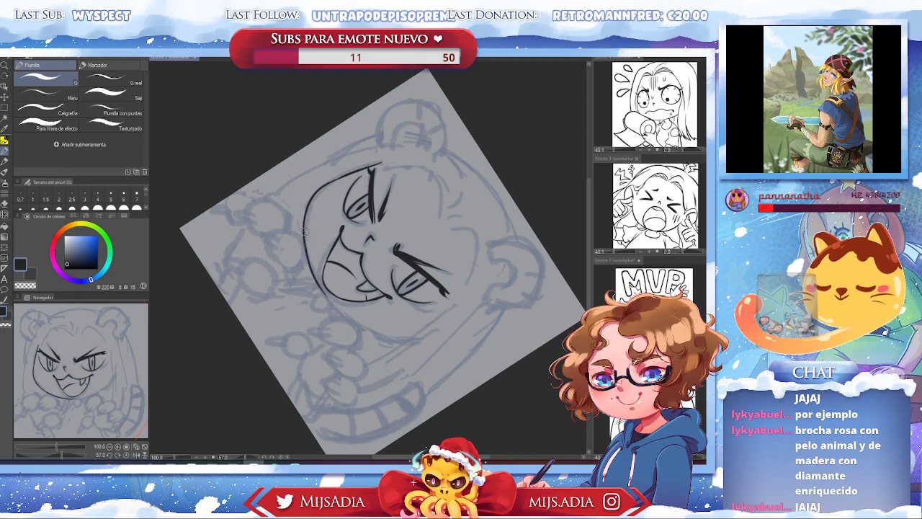
{"action": "key", "text": "ctrl+z"}
{"action": "left_click_drag", "start_coordinate": [304, 229], "coordinate": [330, 292]}
{"action": "key", "text": "ctrl+z"}
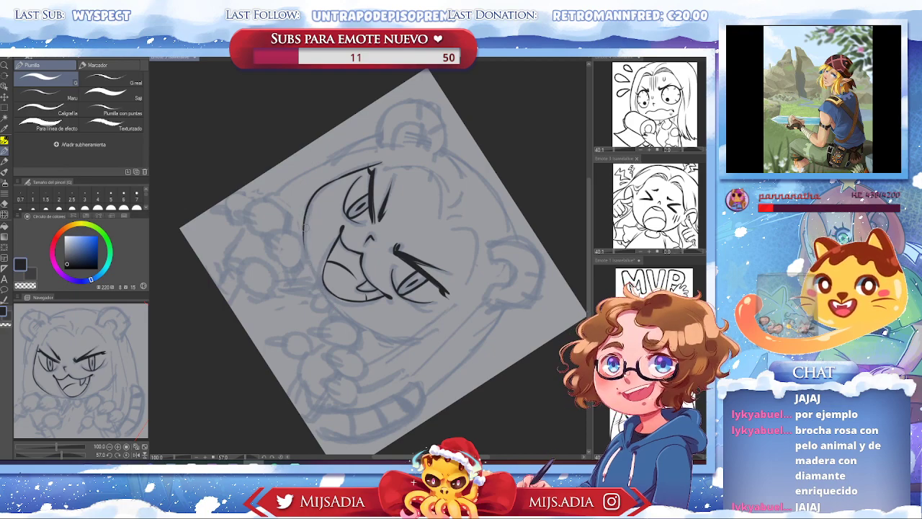
Ink the jaw line from the left-hand cheek around the chin to the right-hand cheek, and check it with the sketch hidden
{"action": "mouse_move", "coordinate": [304, 214]}
{"action": "left_mouse_down"}
{"action": "mouse_move", "coordinate": [331, 307]}
{"action": "mouse_move", "coordinate": [391, 336]}
{"action": "left_mouse_up"}
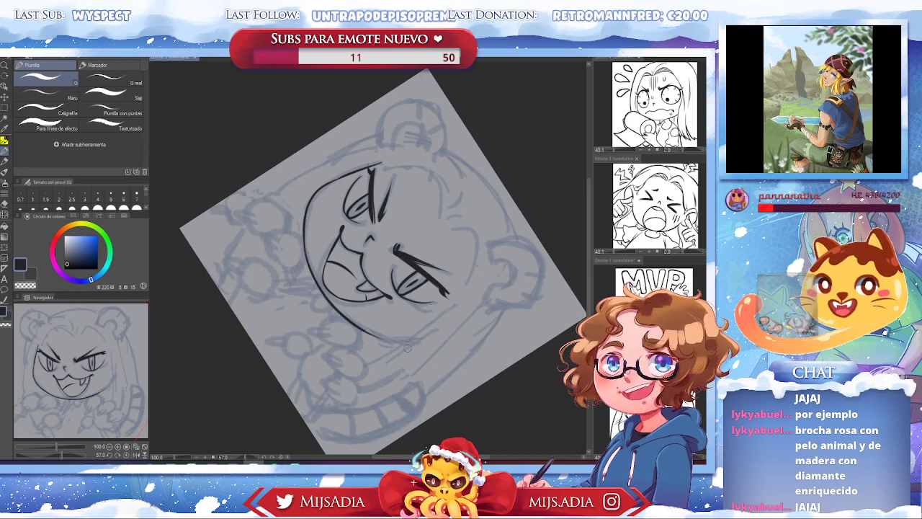
{"action": "left_click_drag", "start_coordinate": [339, 316], "coordinate": [407, 340]}
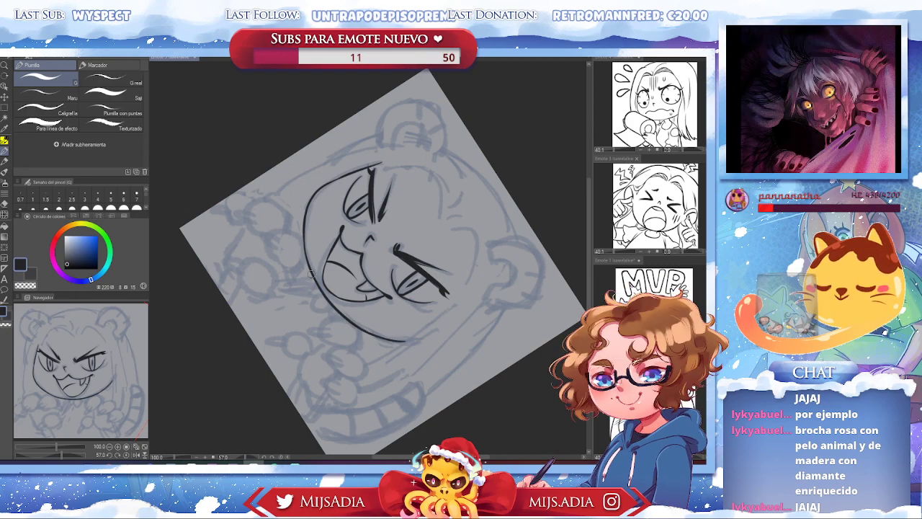
{"action": "key", "text": "ctrl+@"}
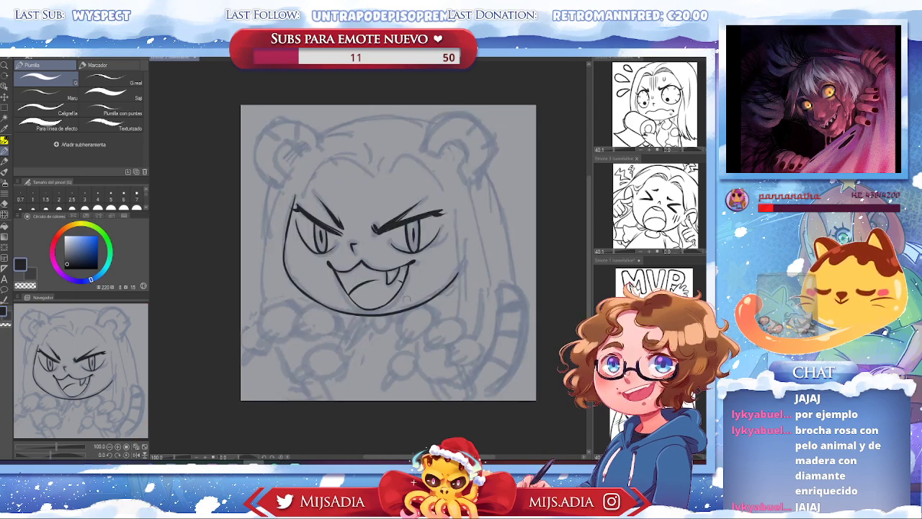
{"action": "left_click_drag", "start_coordinate": [387, 332], "coordinate": [395, 331]}
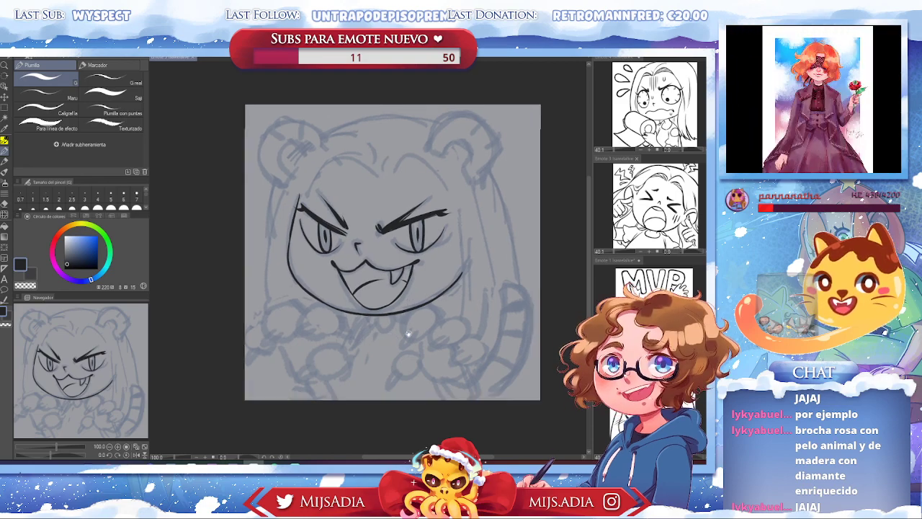
{"action": "key", "text": "ctrl+h"}
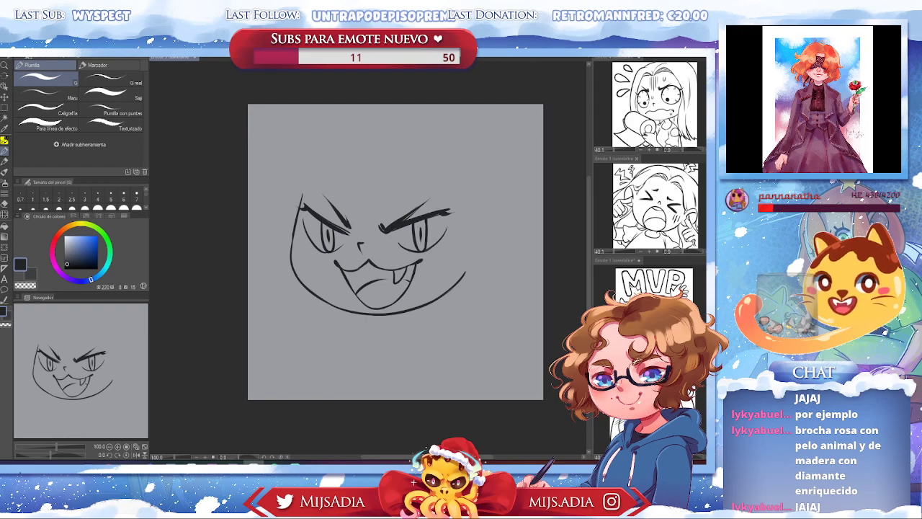
{"action": "key", "text": "ctrl+h"}
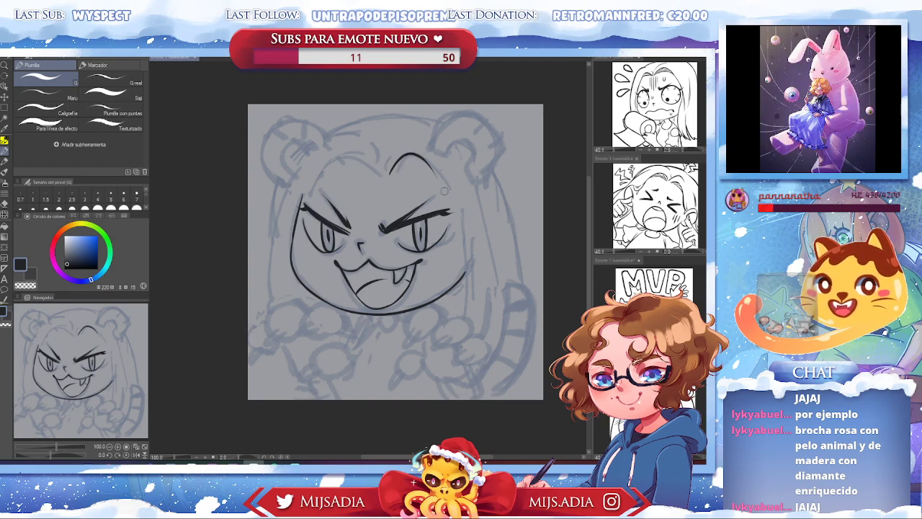
Ink the right-hand hairline as an arch from the forehead parting, running down past the cheek to below the jaw
{"action": "mouse_move", "coordinate": [393, 172]}
{"action": "left_mouse_down"}
{"action": "mouse_move", "coordinate": [466, 208]}
{"action": "mouse_move", "coordinate": [465, 277]}
{"action": "left_mouse_up"}
{"action": "key", "text": "ctrl+z"}
{"action": "left_click_drag", "start_coordinate": [447, 180], "coordinate": [471, 225]}
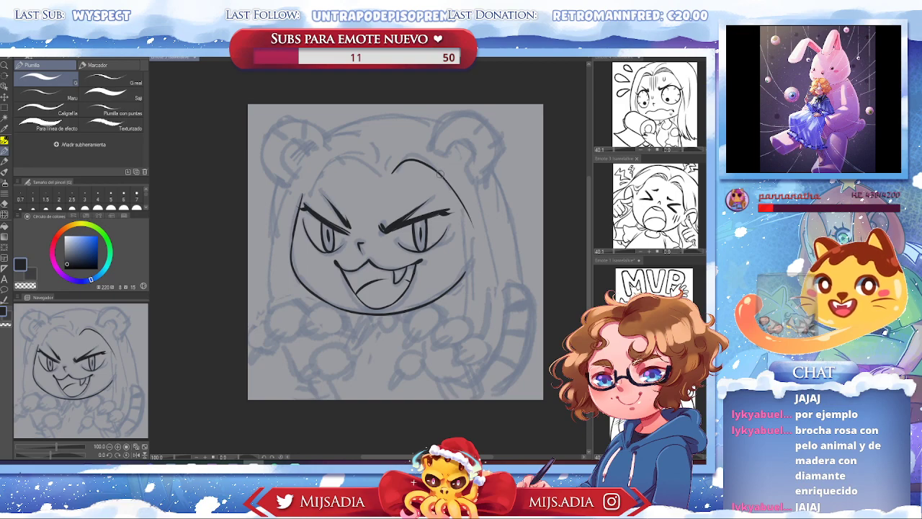
{"action": "left_click_drag", "start_coordinate": [441, 173], "coordinate": [467, 283]}
{"action": "key", "text": "ctrl+z"}
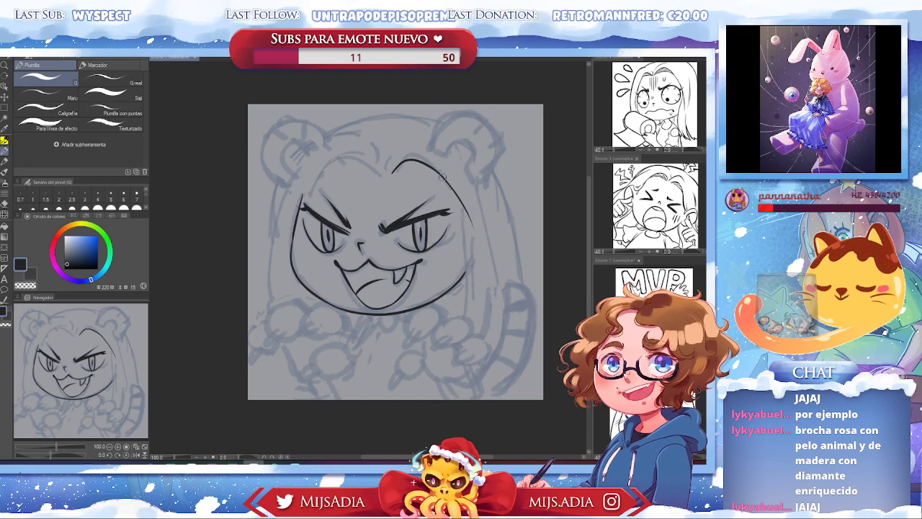
{"action": "left_click_drag", "start_coordinate": [442, 176], "coordinate": [467, 331]}
{"action": "key", "text": "ctrl+z"}
{"action": "left_click_drag", "start_coordinate": [436, 171], "coordinate": [467, 336]}
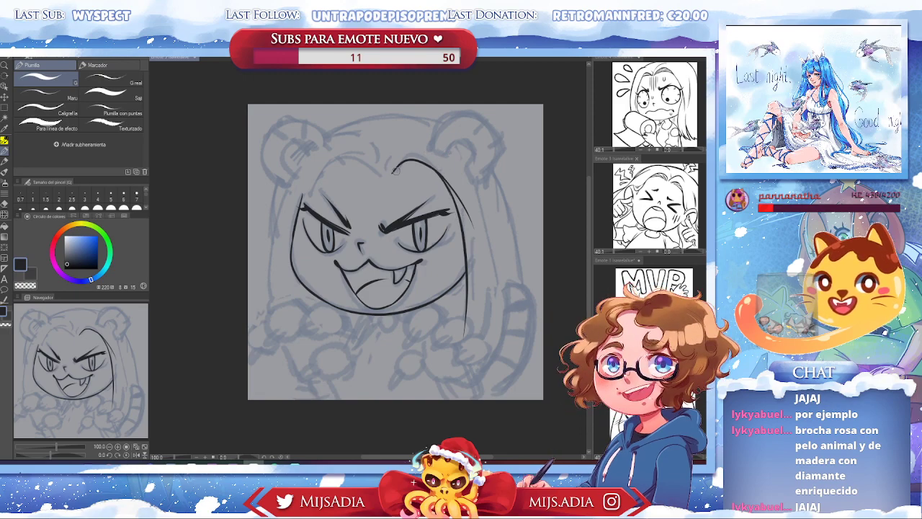
Add short curved hair strands above the right-hand hairline arch, starting at the forehead parting
{"action": "mouse_move", "coordinate": [393, 173]}
{"action": "left_mouse_down"}
{"action": "mouse_move", "coordinate": [425, 165]}
{"action": "mouse_move", "coordinate": [448, 184]}
{"action": "left_mouse_up"}
{"action": "key", "text": "ctrl+z"}
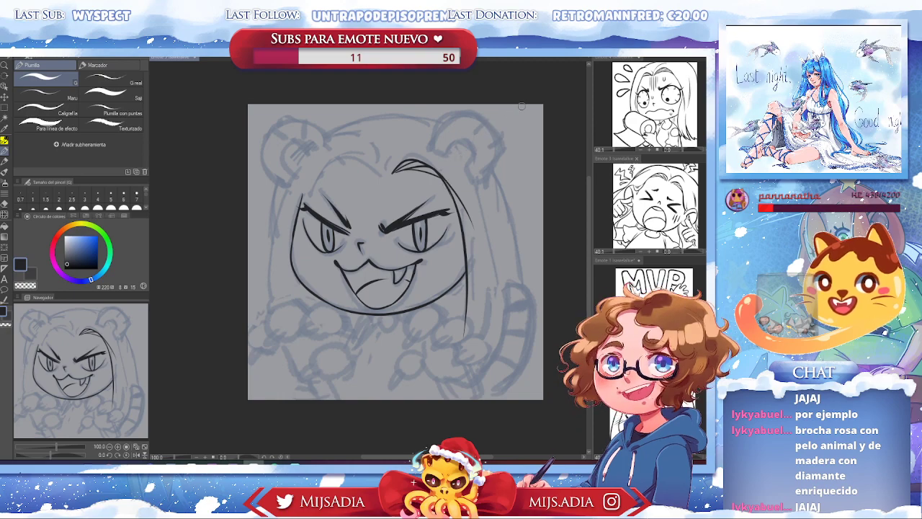
{"action": "left_click_drag", "start_coordinate": [384, 173], "coordinate": [403, 153]}
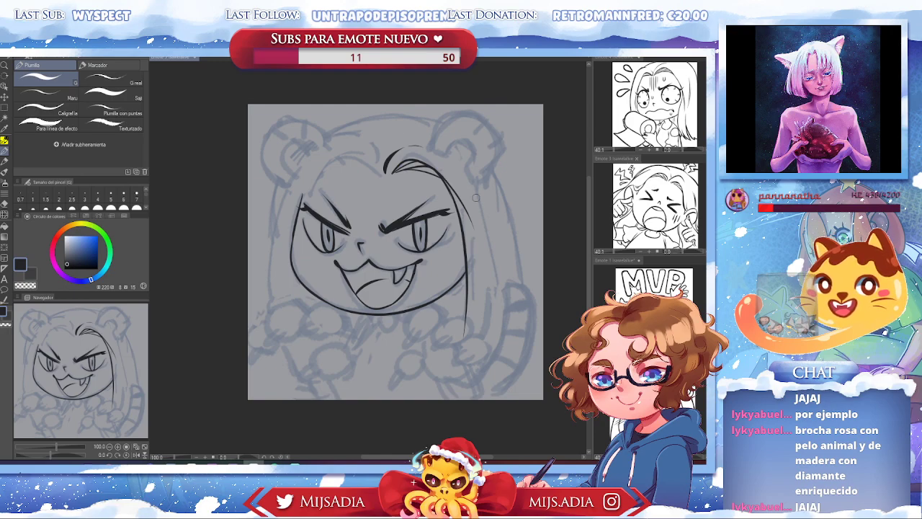
Ink the left-hand hairline as an arch from the forehead parting down to the temple
{"action": "mouse_move", "coordinate": [381, 177]}
{"action": "left_mouse_down"}
{"action": "mouse_move", "coordinate": [357, 159]}
{"action": "mouse_move", "coordinate": [332, 163]}
{"action": "mouse_move", "coordinate": [311, 198]}
{"action": "mouse_move", "coordinate": [328, 163]}
{"action": "mouse_move", "coordinate": [304, 197]}
{"action": "left_mouse_up"}
{"action": "key", "text": "ctrl+z"}
{"action": "key", "text": "ctrl+z"}
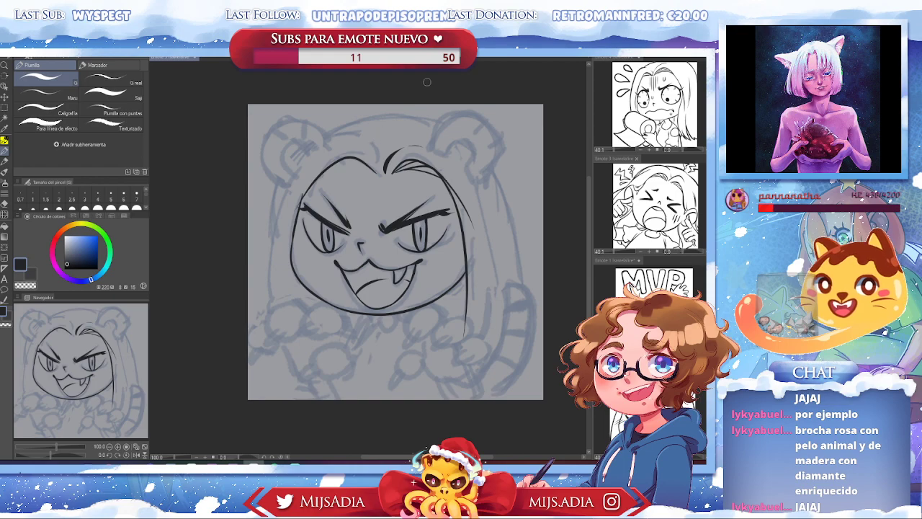
{"action": "key", "text": "ctrl+z"}
{"action": "mouse_move", "coordinate": [381, 153]}
{"action": "left_mouse_down"}
{"action": "mouse_move", "coordinate": [336, 159]}
{"action": "mouse_move", "coordinate": [301, 207]}
{"action": "left_mouse_up"}
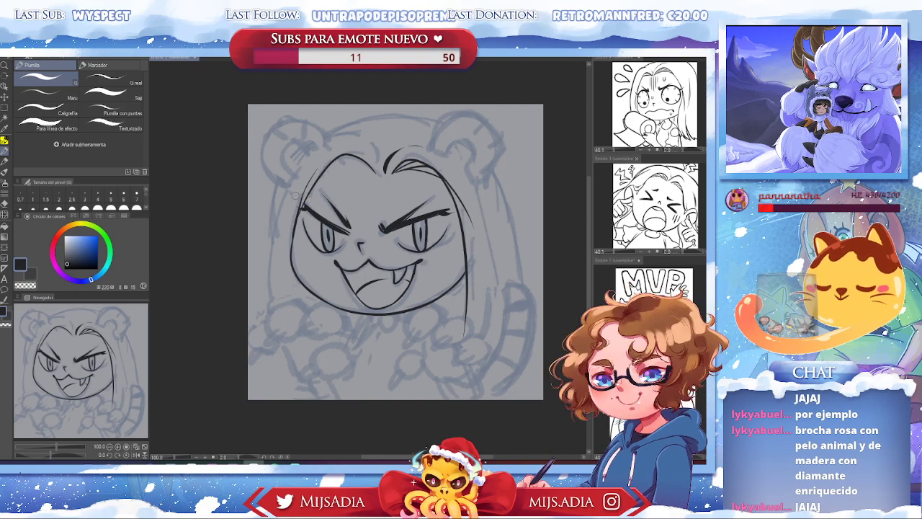
Ink the long left-hand hair line from beside the forehead down to the shoulder, plus a short strand below the jaw
{"action": "left_click_drag", "start_coordinate": [299, 173], "coordinate": [272, 333]}
{"action": "key", "text": "ctrl+z"}
{"action": "mouse_move", "coordinate": [298, 177]}
{"action": "left_mouse_down"}
{"action": "mouse_move", "coordinate": [270, 247]}
{"action": "mouse_move", "coordinate": [273, 337]}
{"action": "left_mouse_up"}
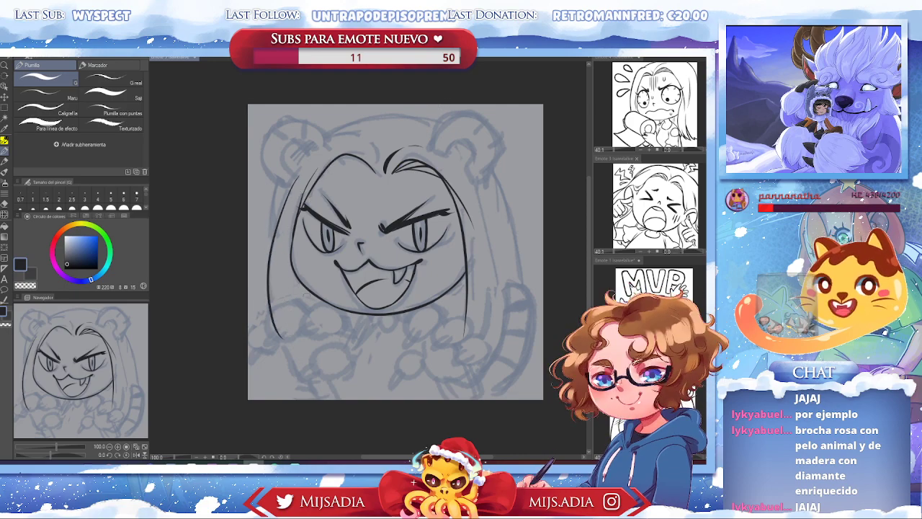
{"action": "left_click_drag", "start_coordinate": [305, 287], "coordinate": [316, 314]}
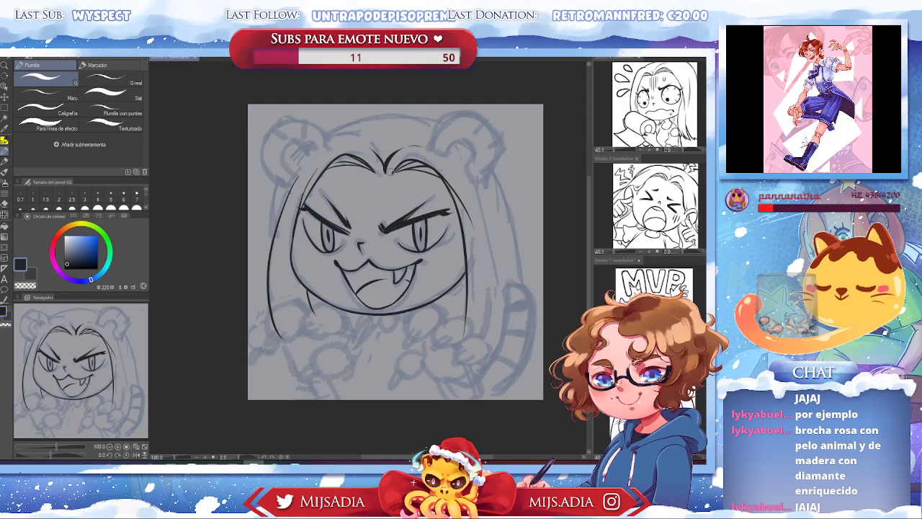
Refine the hair strands at the forehead parting and tidy their tips with the eraser
{"action": "left_click_drag", "start_coordinate": [386, 171], "coordinate": [412, 154]}
{"action": "key", "text": "e"}
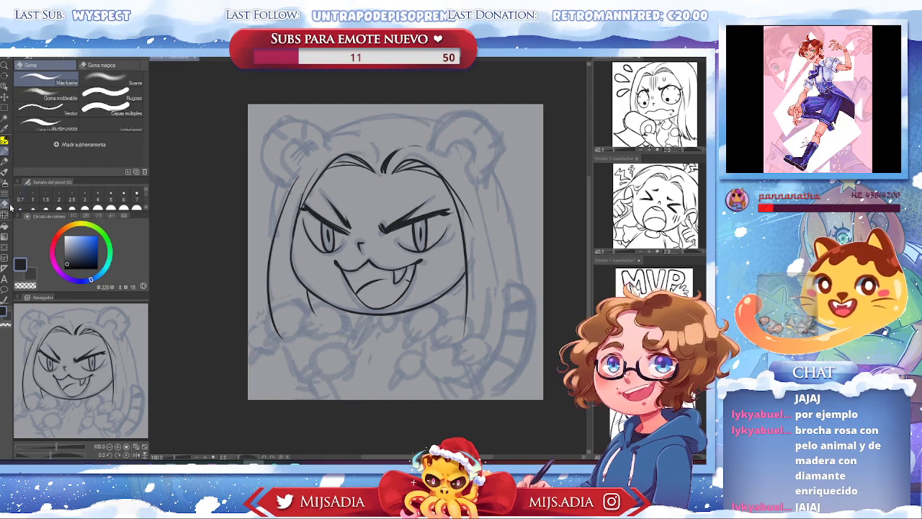
{"action": "left_click_drag", "start_coordinate": [392, 153], "coordinate": [402, 151]}
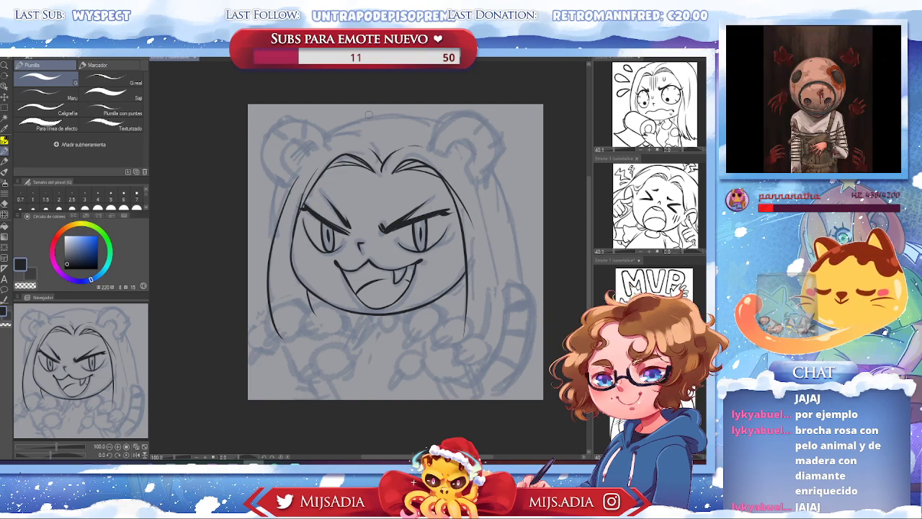
Ink a curved strand over the left-hand forehead and the inner hair lock lines hanging on both sides of the face
{"action": "left_click_drag", "start_coordinate": [349, 141], "coordinate": [309, 165]}
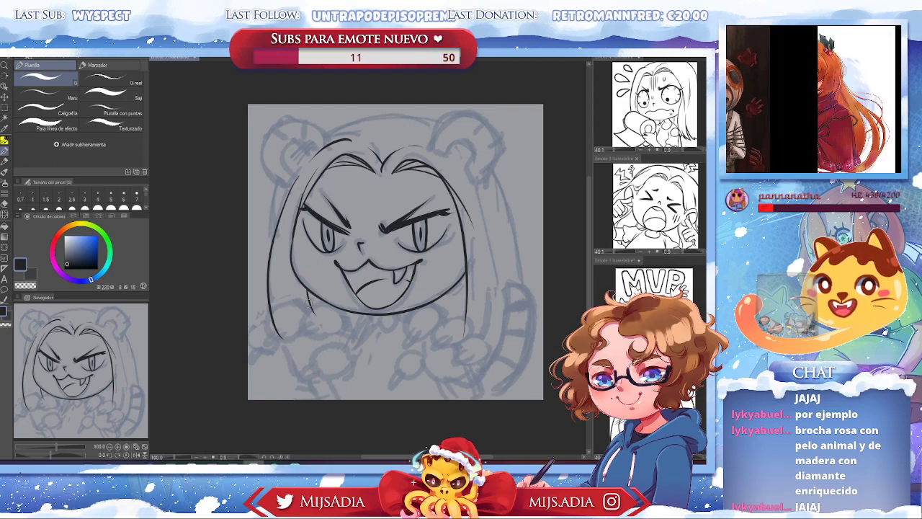
{"action": "left_click_drag", "start_coordinate": [298, 278], "coordinate": [308, 344]}
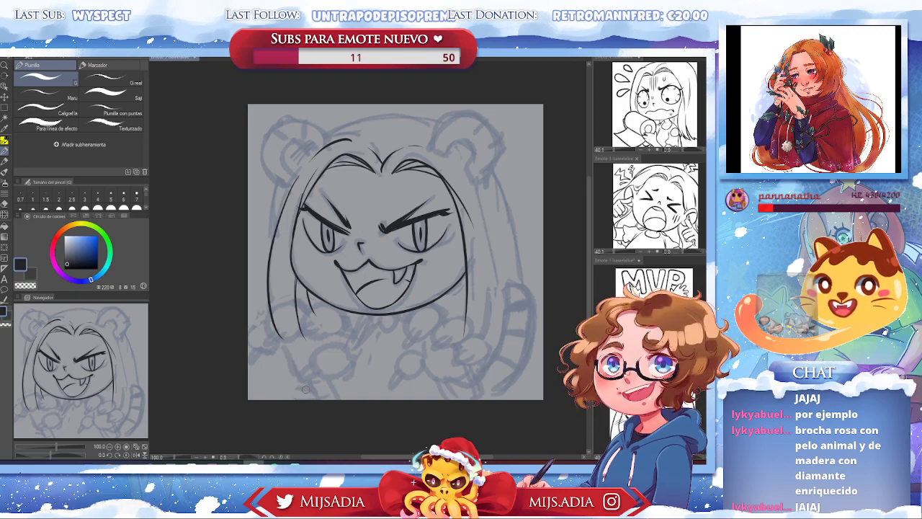
{"action": "left_click_drag", "start_coordinate": [490, 345], "coordinate": [480, 260]}
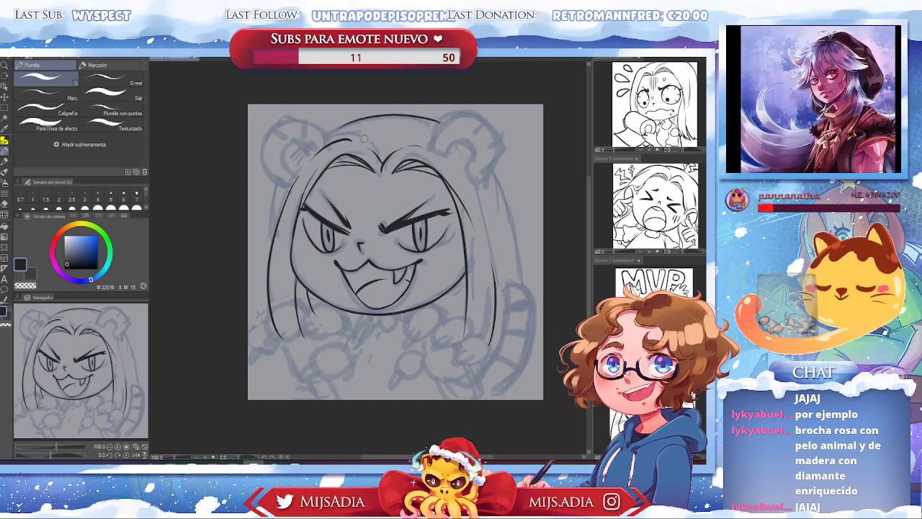
Ink the top of the head between the ears and the outer hair contours down both sides
{"action": "left_click_drag", "start_coordinate": [436, 124], "coordinate": [328, 133]}
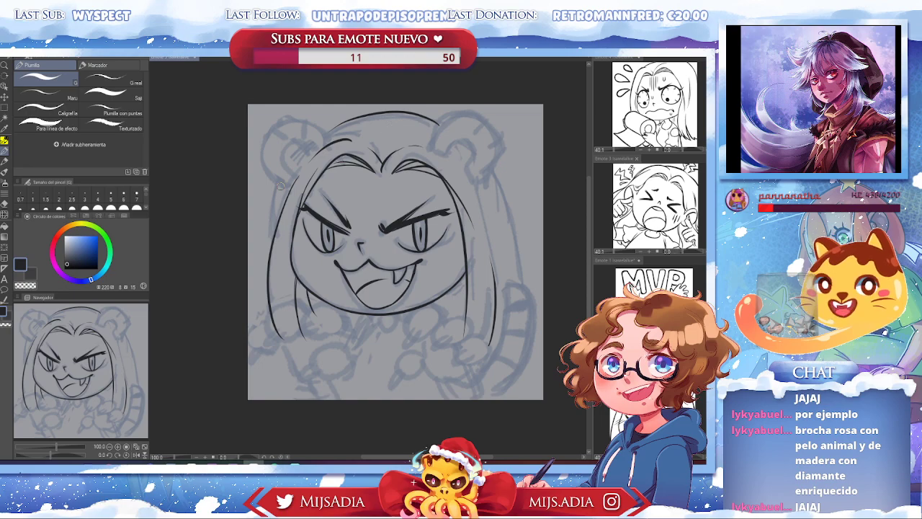
{"action": "left_click_drag", "start_coordinate": [281, 186], "coordinate": [279, 256]}
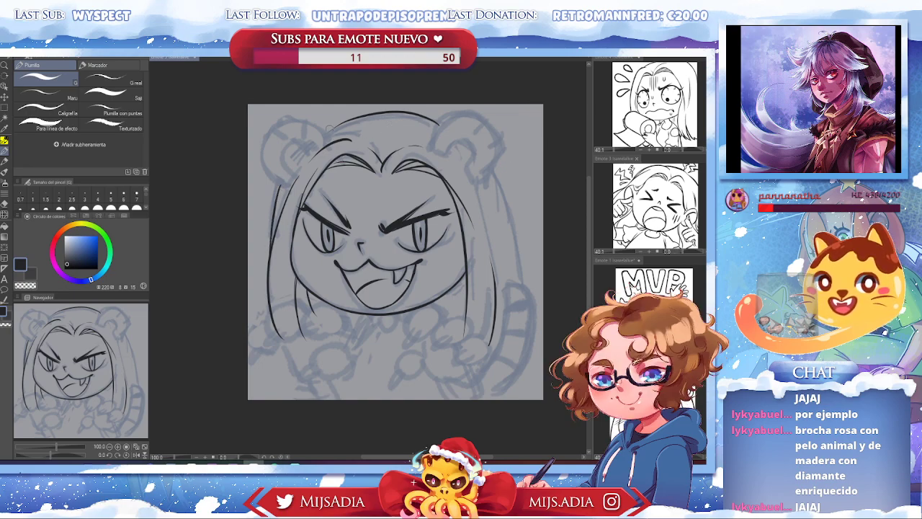
{"action": "left_click_drag", "start_coordinate": [320, 138], "coordinate": [360, 117]}
{"action": "key", "text": "ctrl+z"}
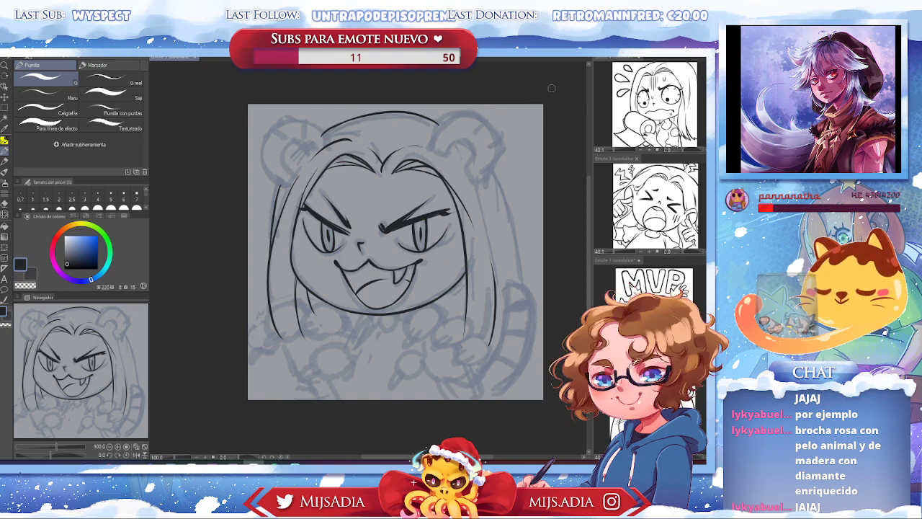
{"action": "left_click_drag", "start_coordinate": [494, 177], "coordinate": [519, 310]}
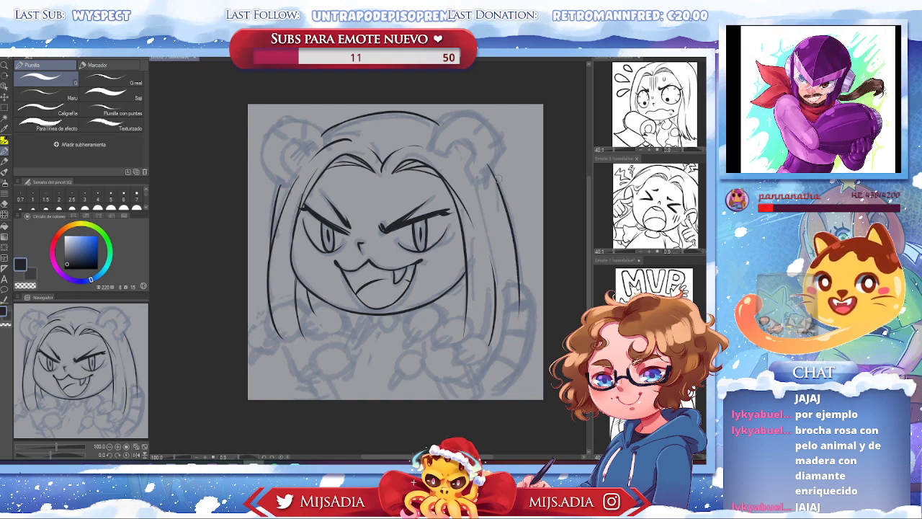
Ink the rounded outline of the left-hand tiger ear, going over it with a thicker line
{"action": "mouse_move", "coordinate": [325, 144]}
{"action": "left_mouse_down"}
{"action": "mouse_move", "coordinate": [297, 117]}
{"action": "mouse_move", "coordinate": [274, 127]}
{"action": "mouse_move", "coordinate": [263, 146]}
{"action": "mouse_move", "coordinate": [287, 184]}
{"action": "left_mouse_up"}
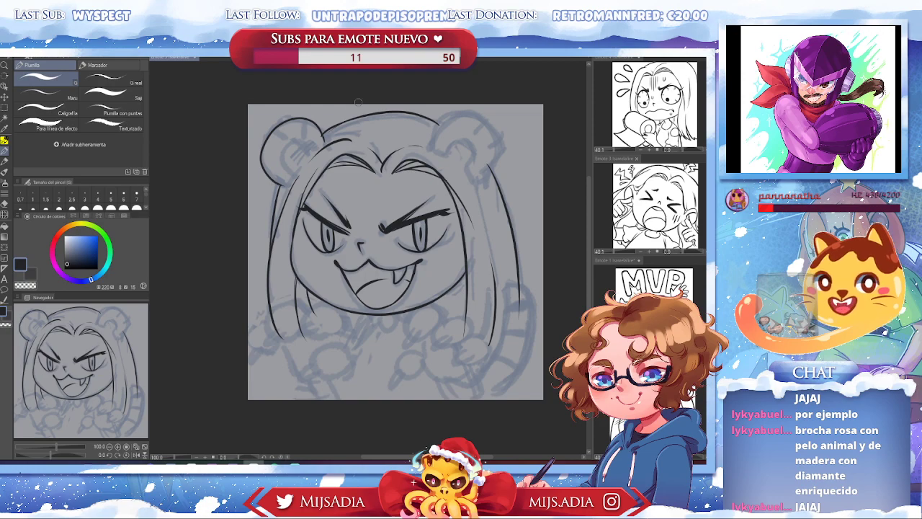
{"action": "mouse_move", "coordinate": [319, 127]}
{"action": "left_mouse_down"}
{"action": "mouse_move", "coordinate": [290, 117]}
{"action": "mouse_move", "coordinate": [260, 164]}
{"action": "mouse_move", "coordinate": [288, 190]}
{"action": "left_mouse_up"}
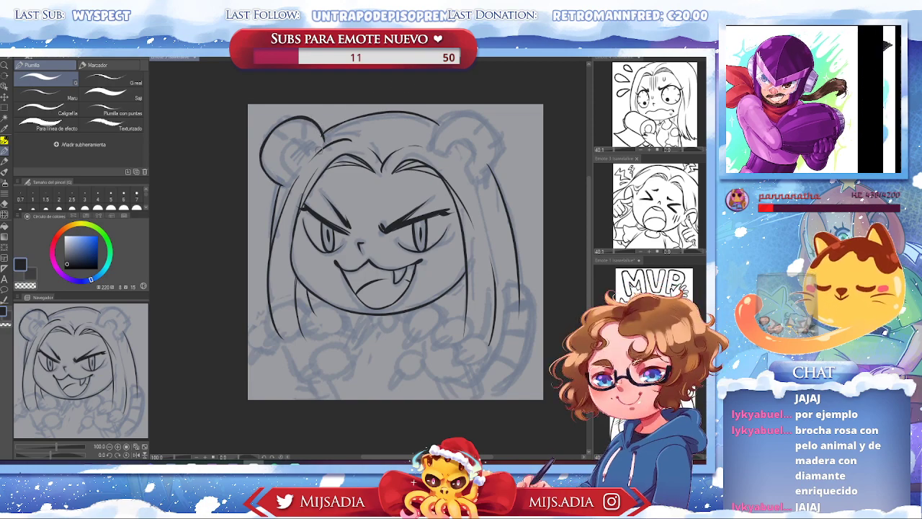